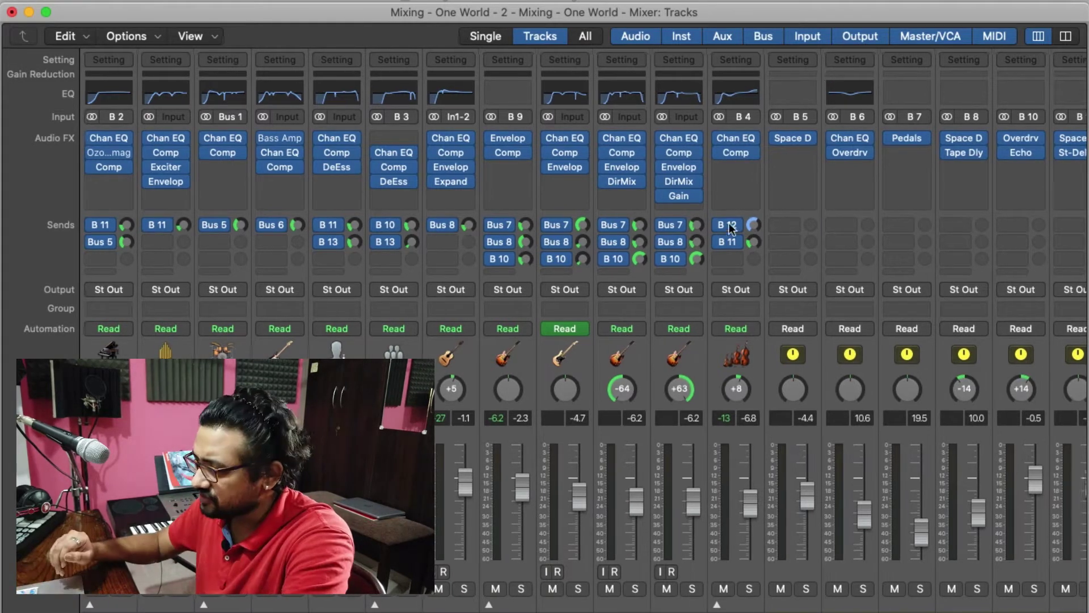
Step: Look across the mixer's track and aux channels with their effects and sends, and close the mixer window
scroll(646, 391, right, 5)
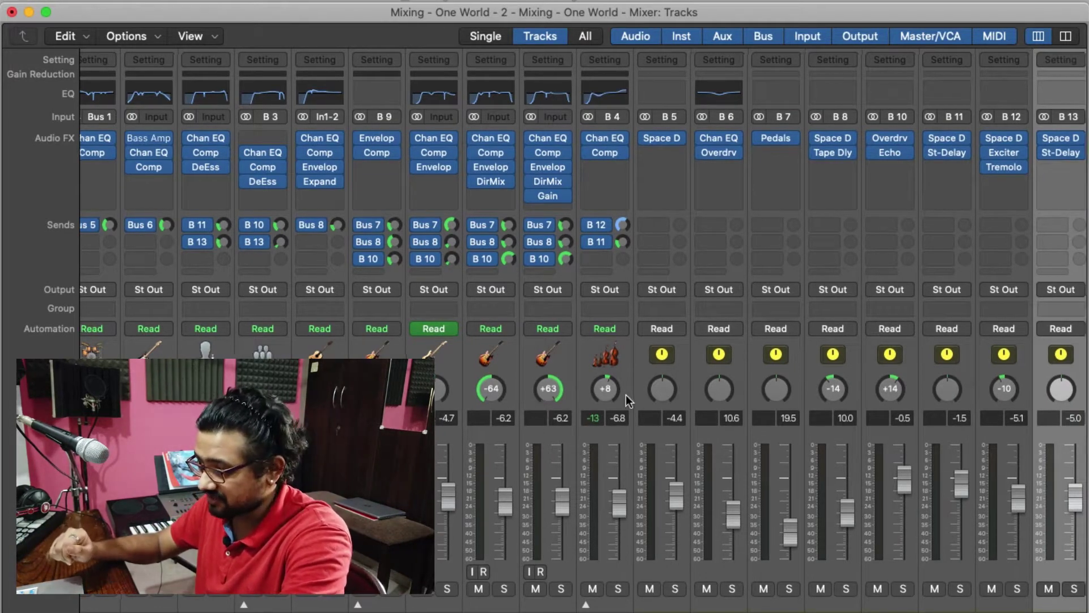
scroll(625, 393, right, 1)
scroll(637, 396, left, 6)
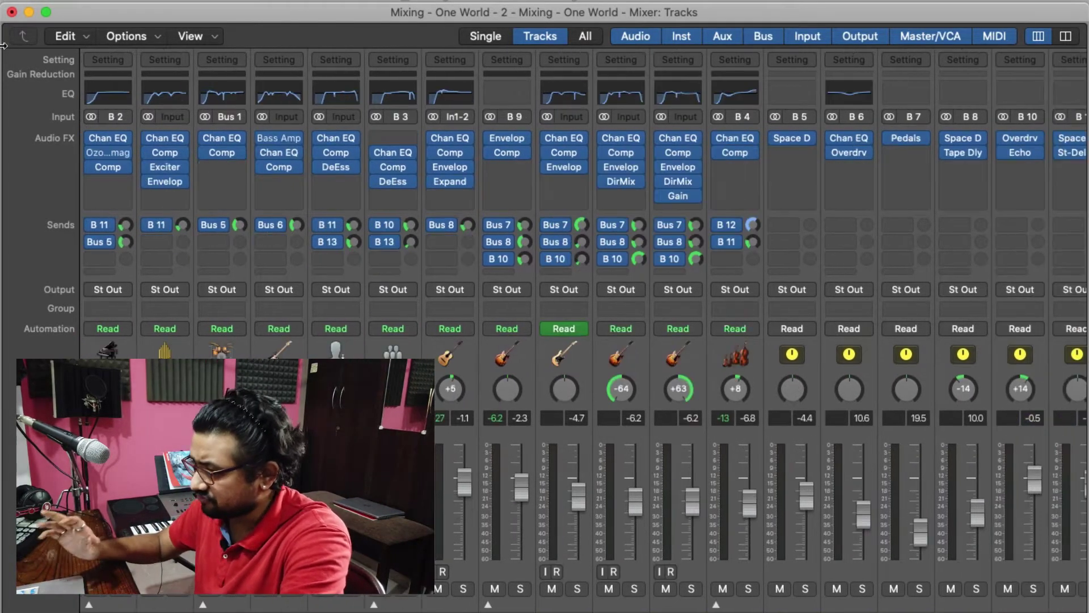
click(12, 12)
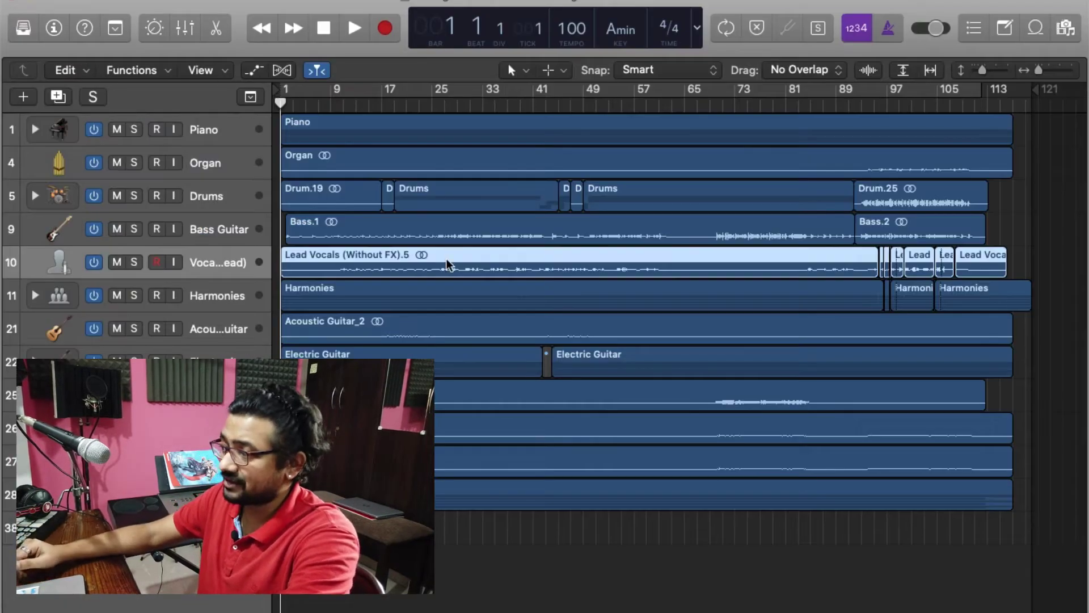
Step: Expand the Piano track stack and play the soloed Drums track from about bar 27
click(34, 129)
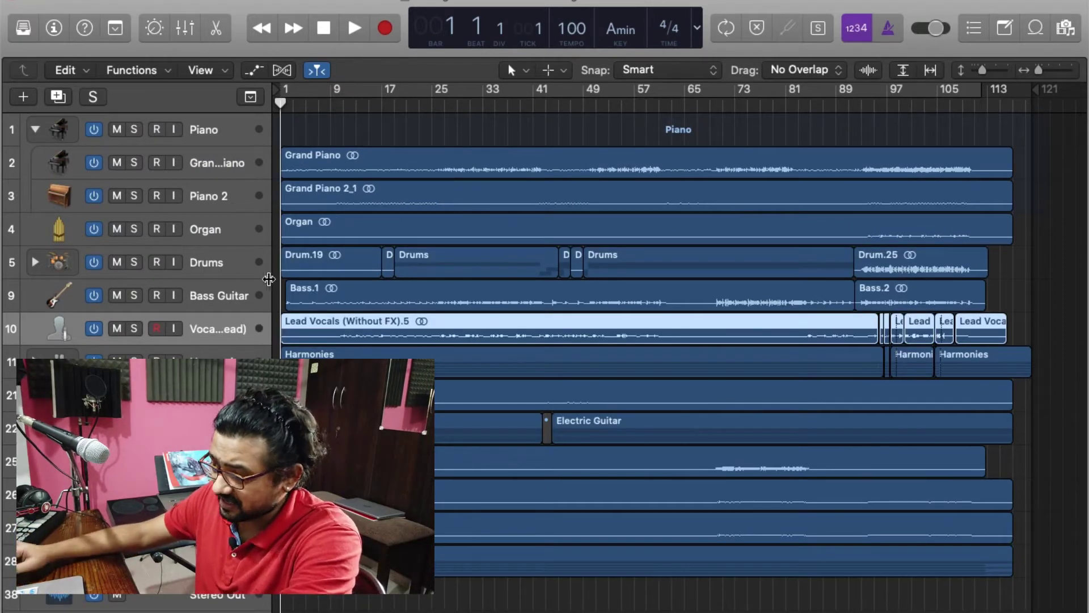
click(134, 262)
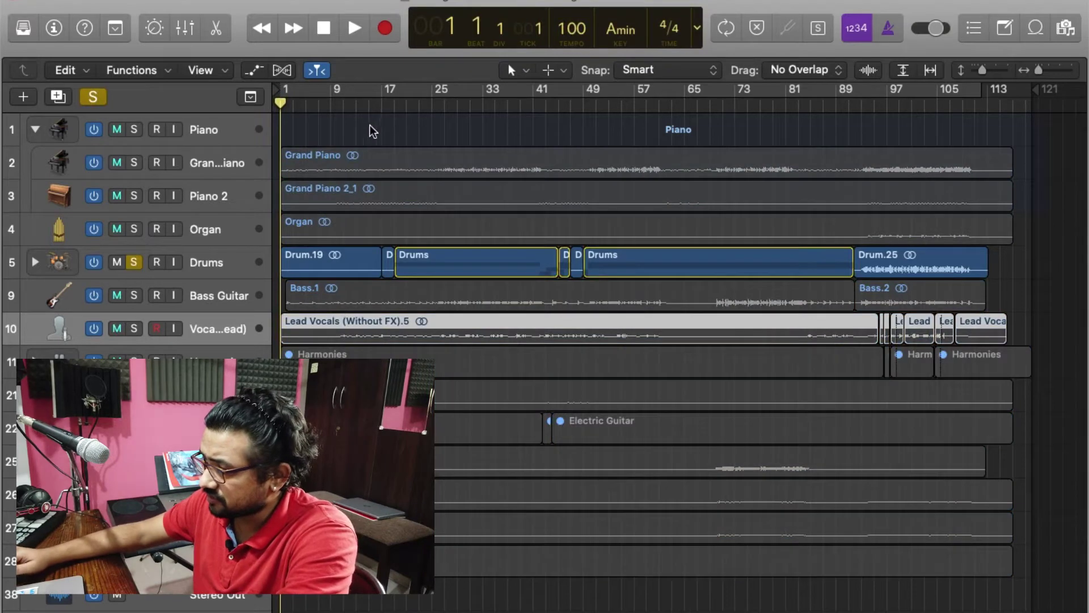
click(375, 101)
click(420, 101)
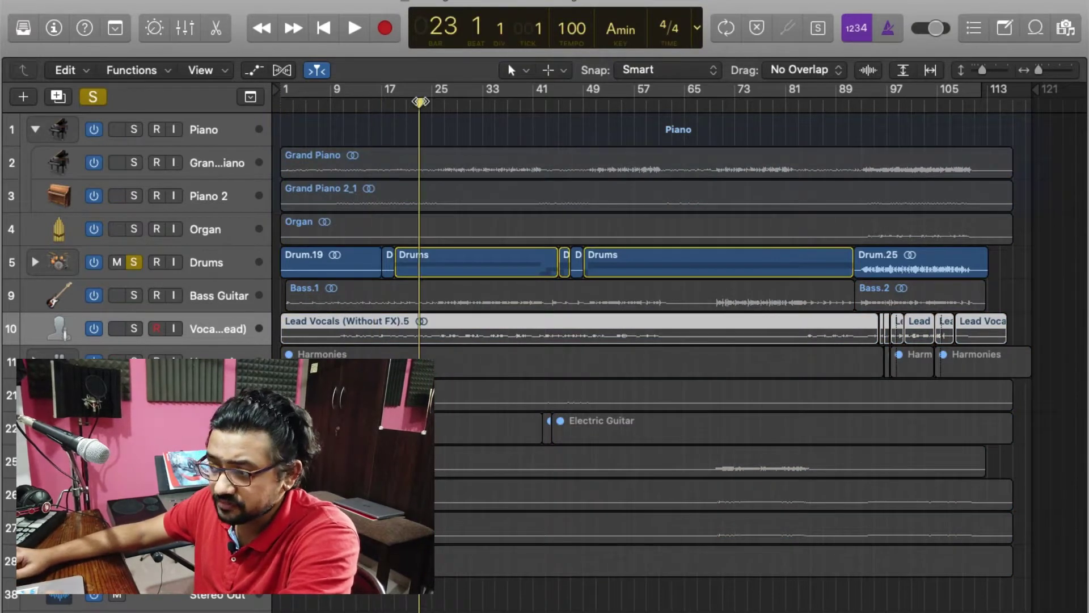
double_click(446, 102)
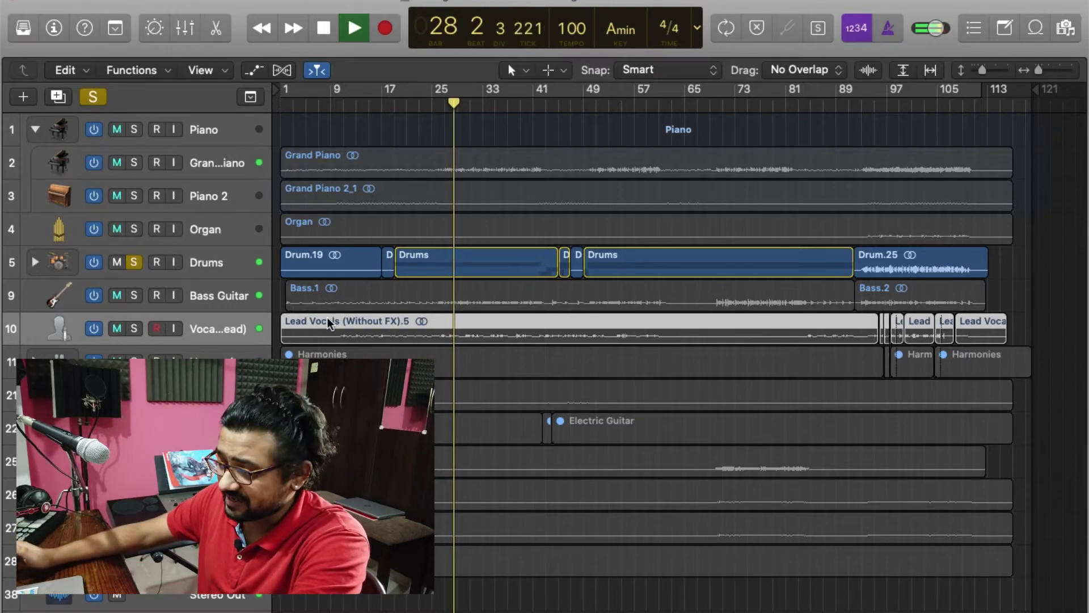
Step: Open the mixer and check the Bus 5 reverb channel and the other channels while the drums play
key(super+2)
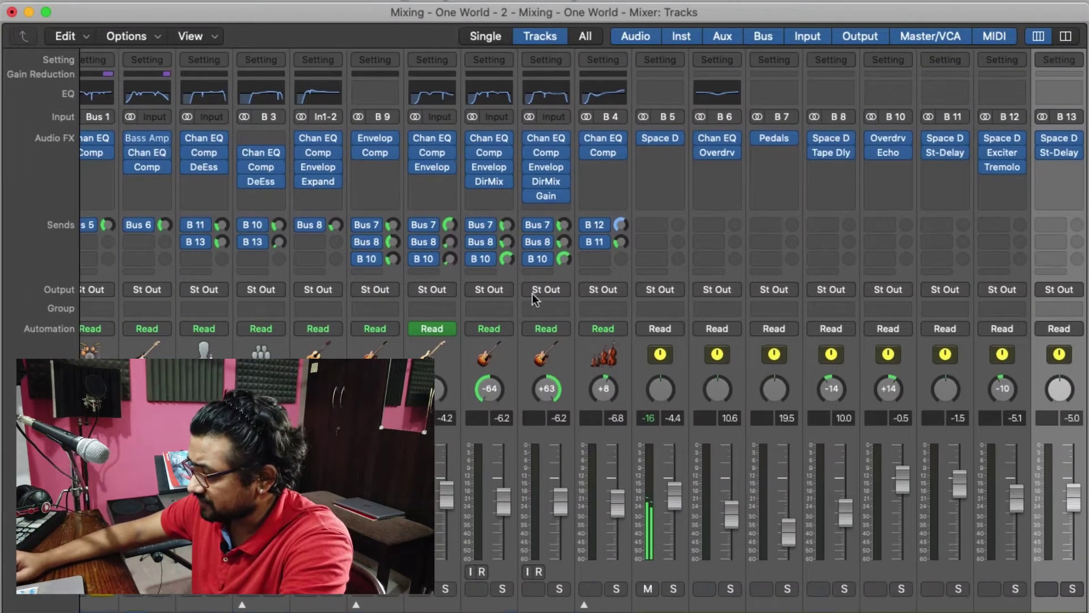
click(659, 571)
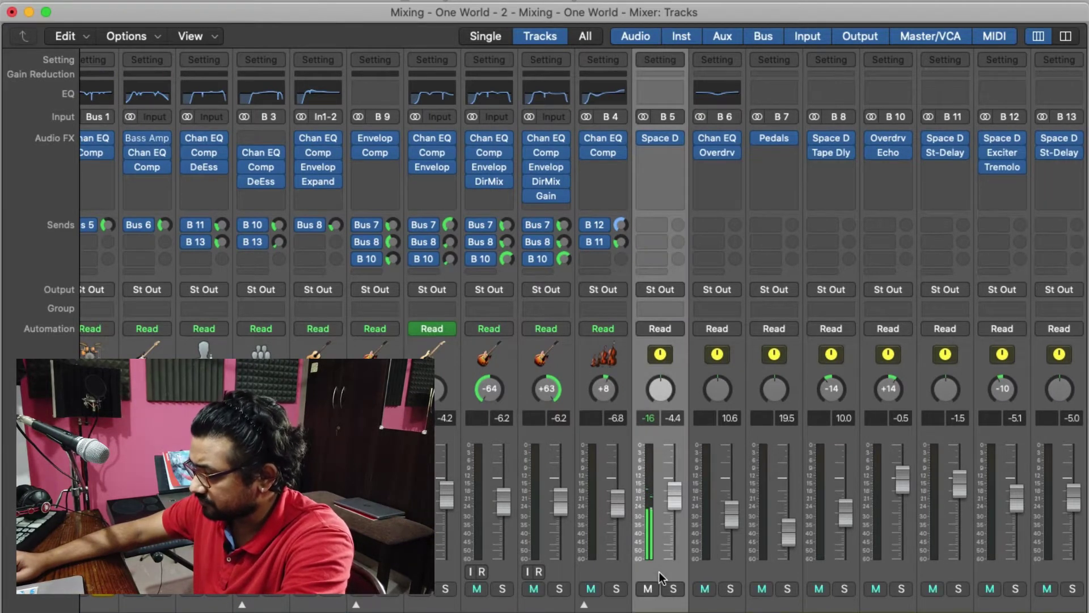
scroll(658, 571, right, 1)
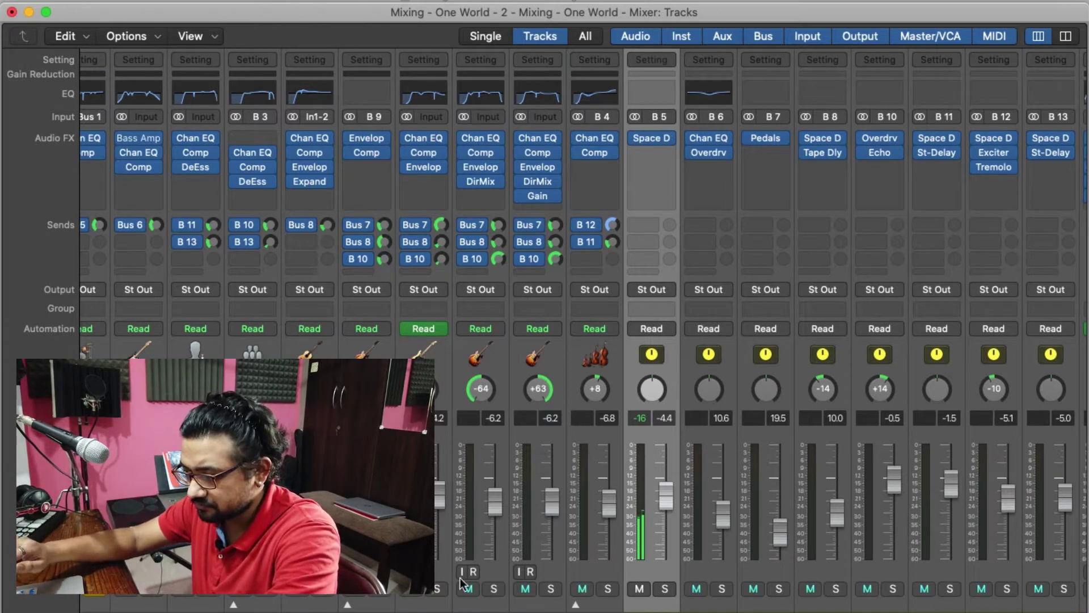
scroll(206, 606, left, 5)
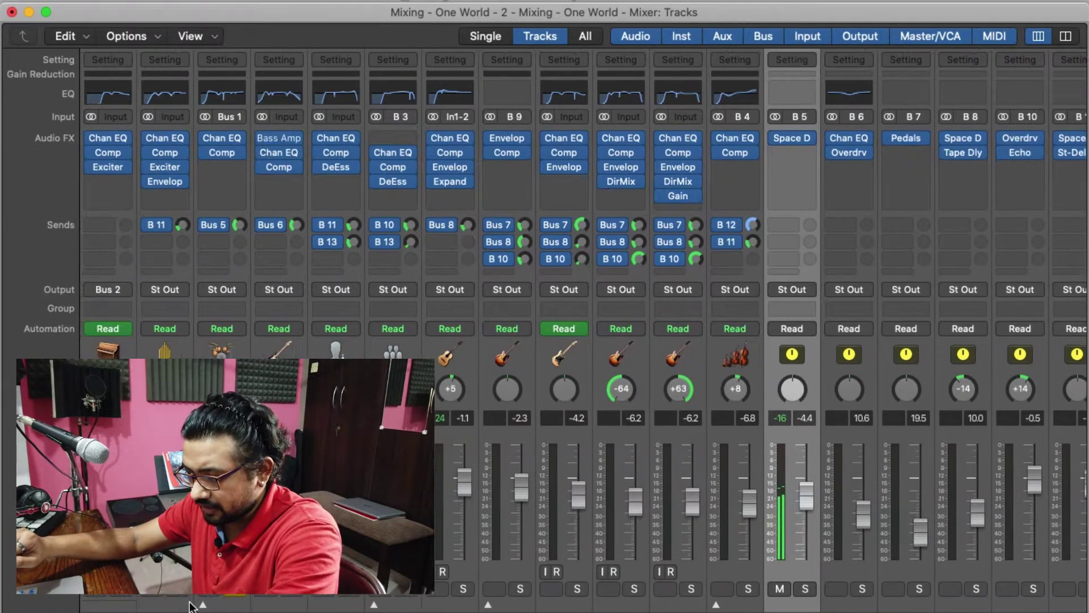
Step: Open the Channel EQ on the Drums channel for inspection and dismiss the system overload alert
click(296, 610)
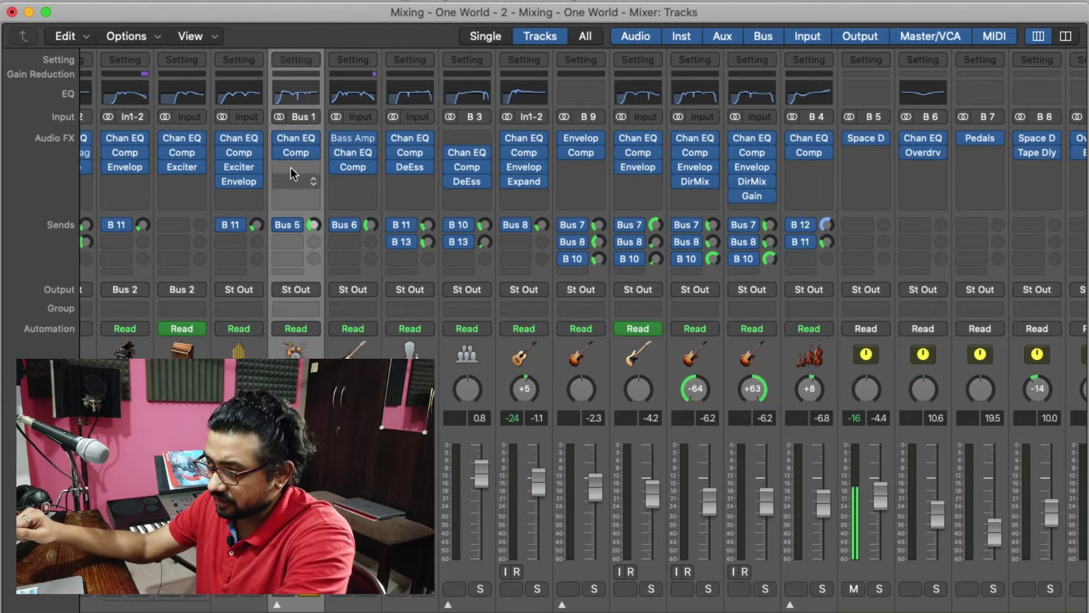
click(295, 97)
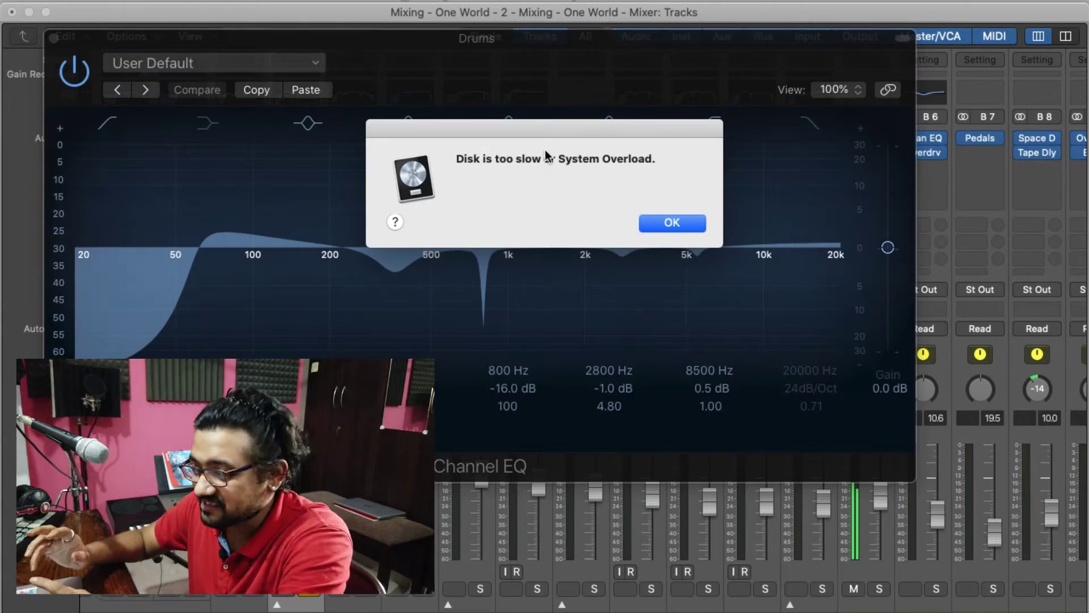
key(Return)
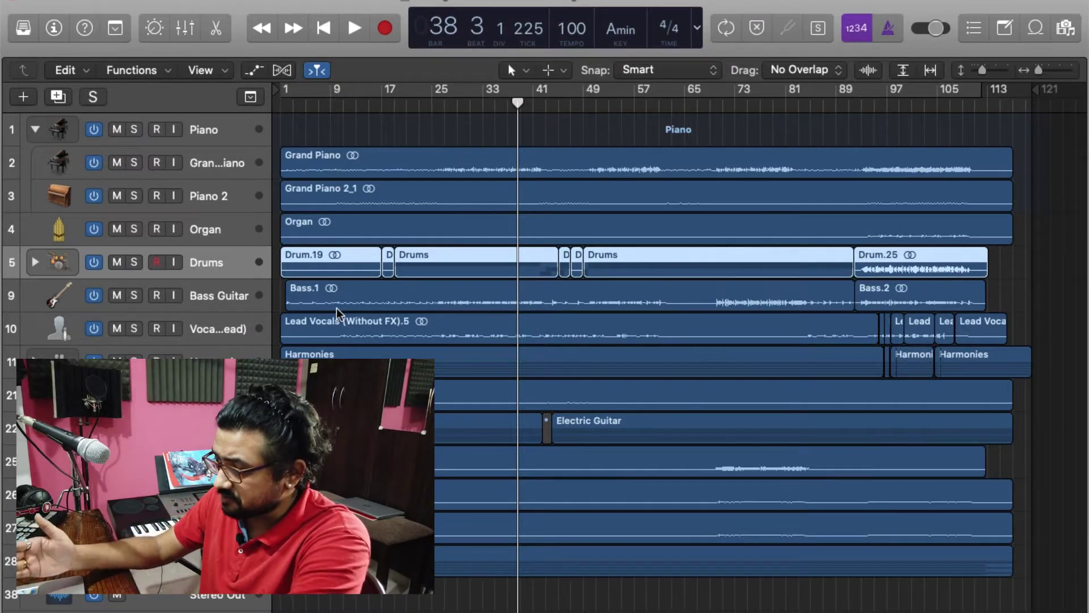
Step: Select the Lead, Bass, Acoustic, Electric and left Overdrive Guitar tracks in turn to point out their regions
click(338, 460)
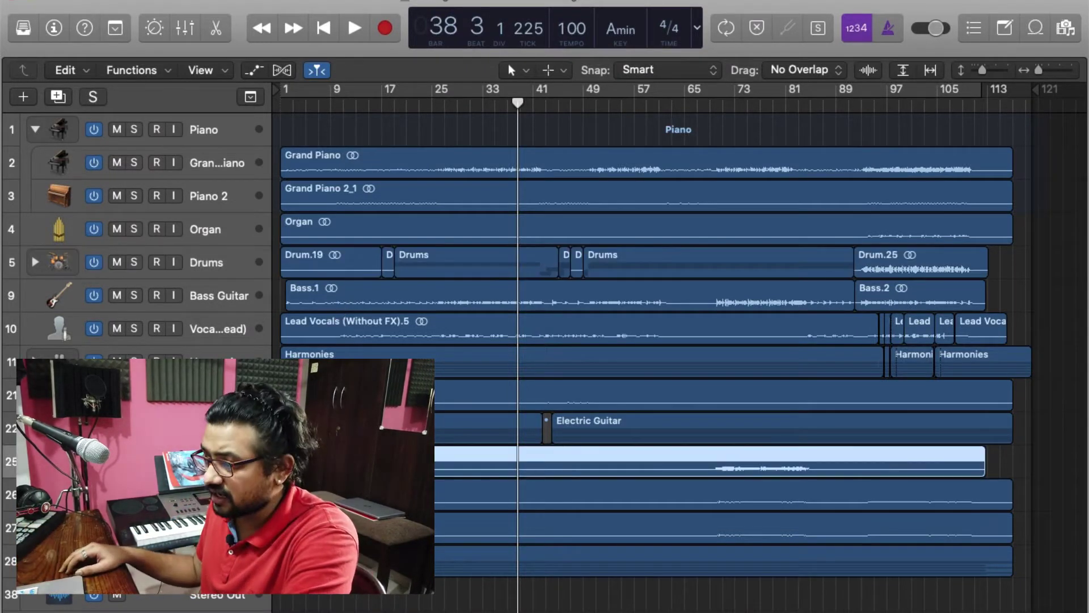
click(236, 305)
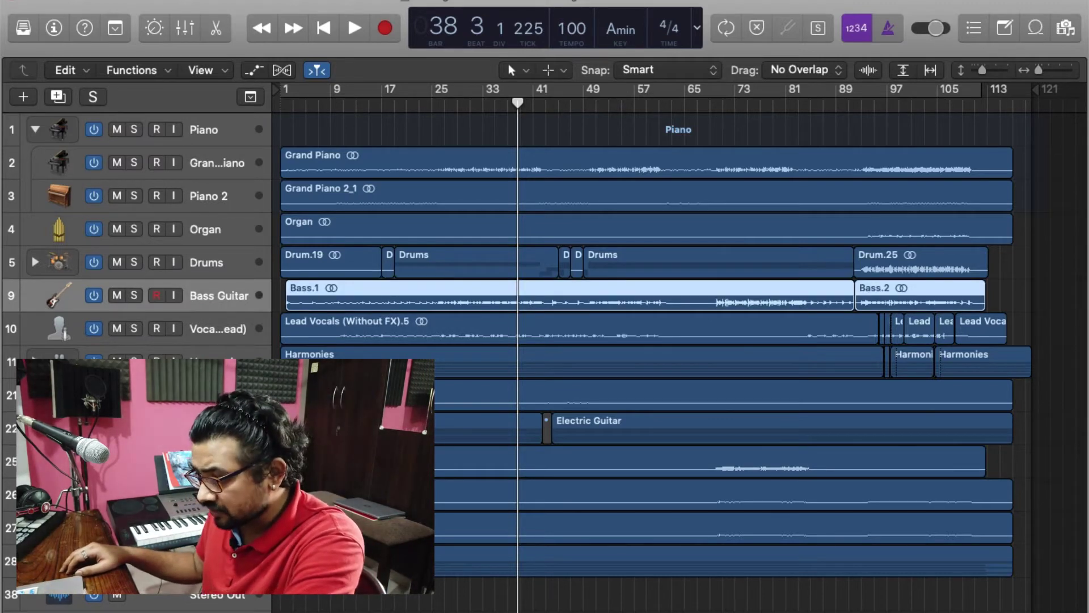
click(221, 395)
click(221, 428)
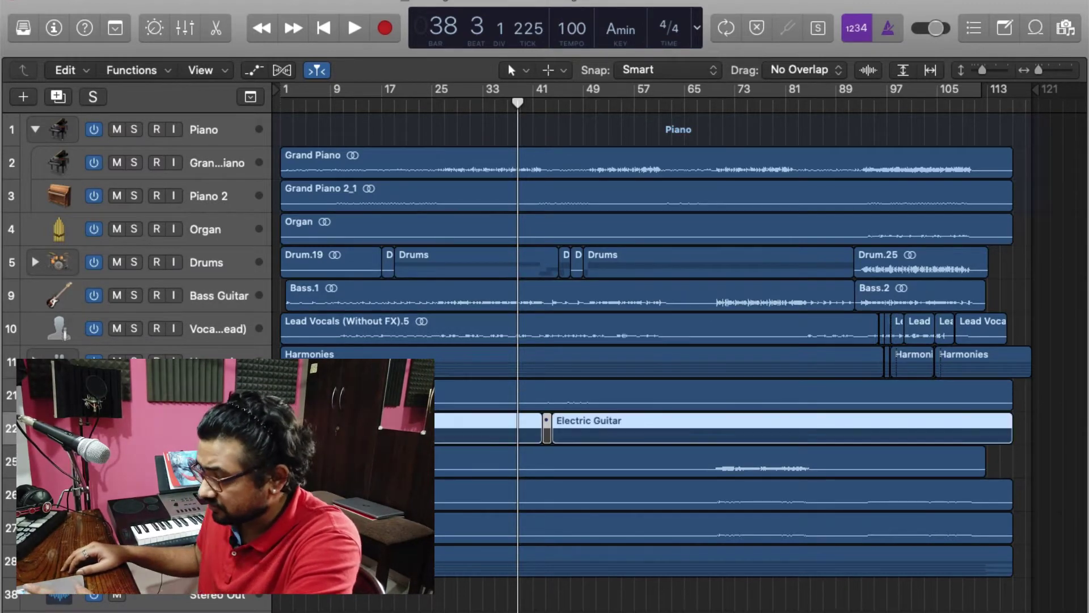
click(222, 495)
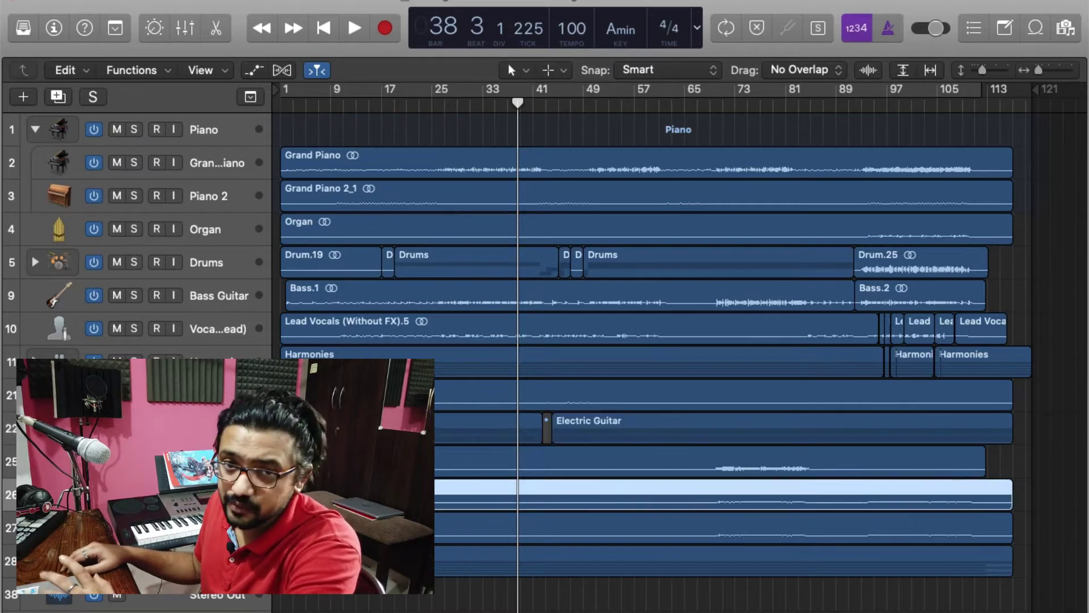
Step: Select the Drums, Grand Piano, Organ and Strings tracks in turn to point out their regions
click(208, 263)
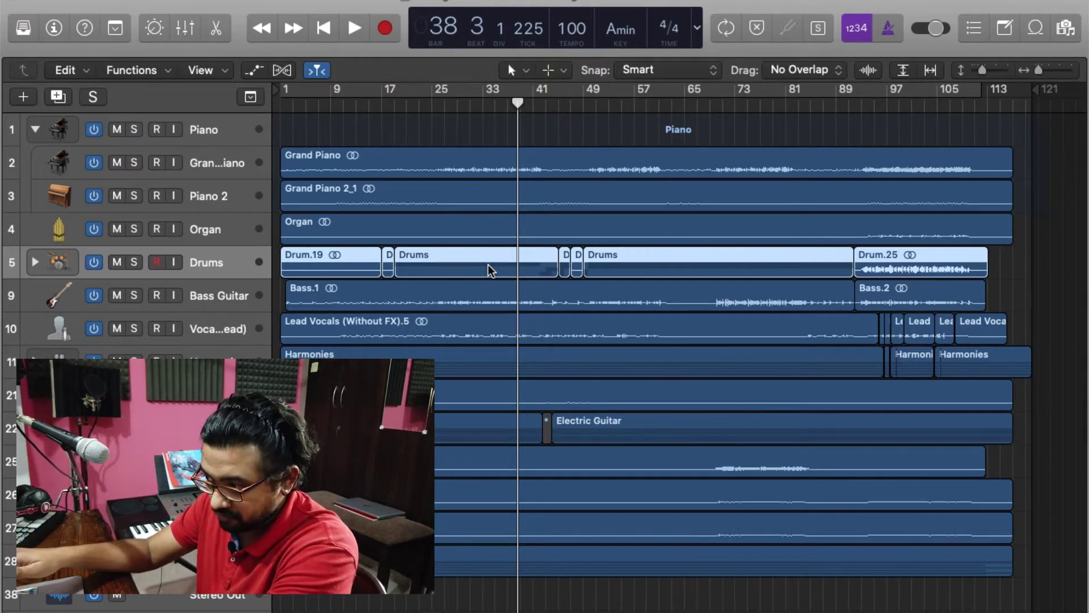
click(218, 164)
click(211, 236)
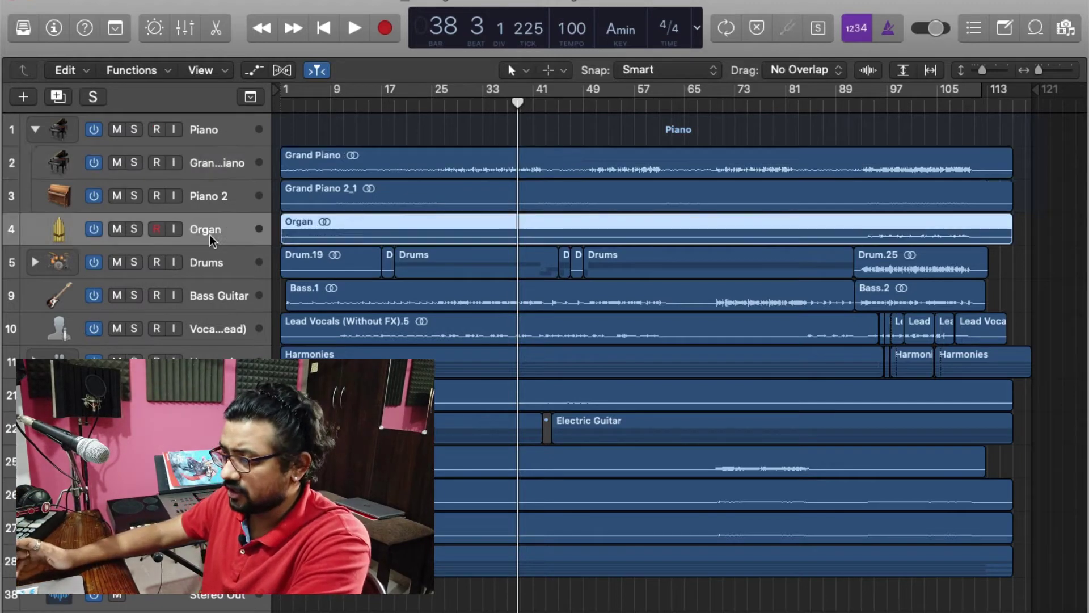
click(216, 561)
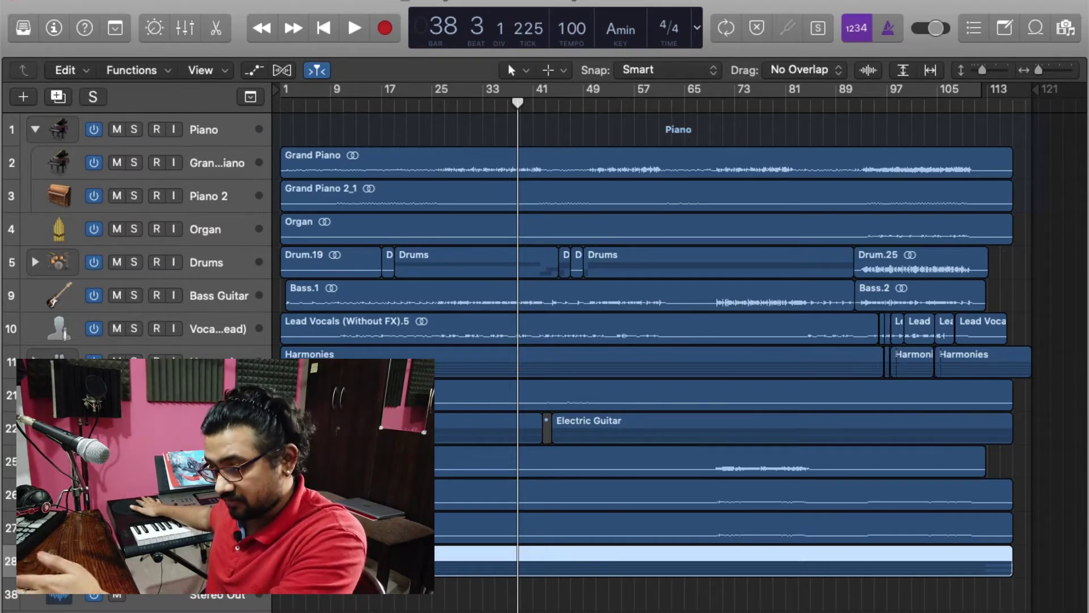
Step: Expand the Strings track stack and look through its individual instrument tracks
click(35, 561)
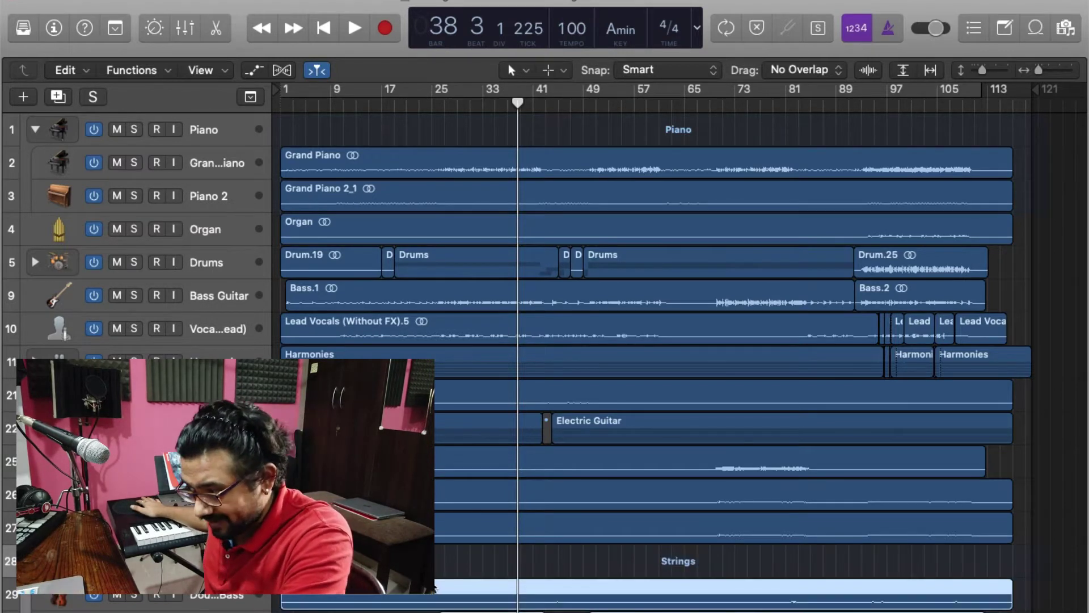
scroll(434, 586, down, 3)
scroll(438, 520, down, 6)
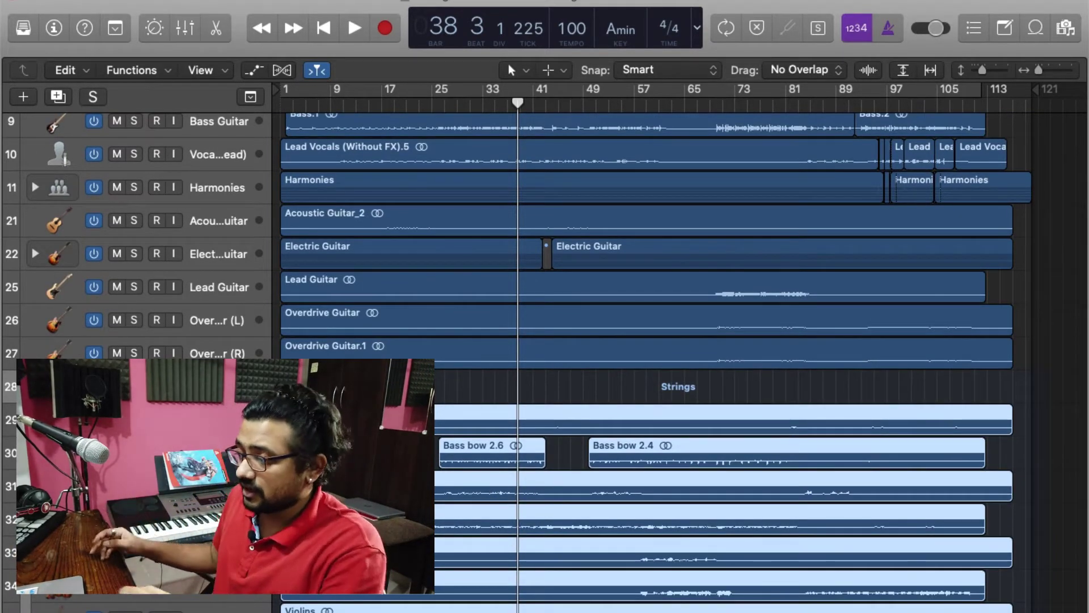
scroll(543, 363, down, 7)
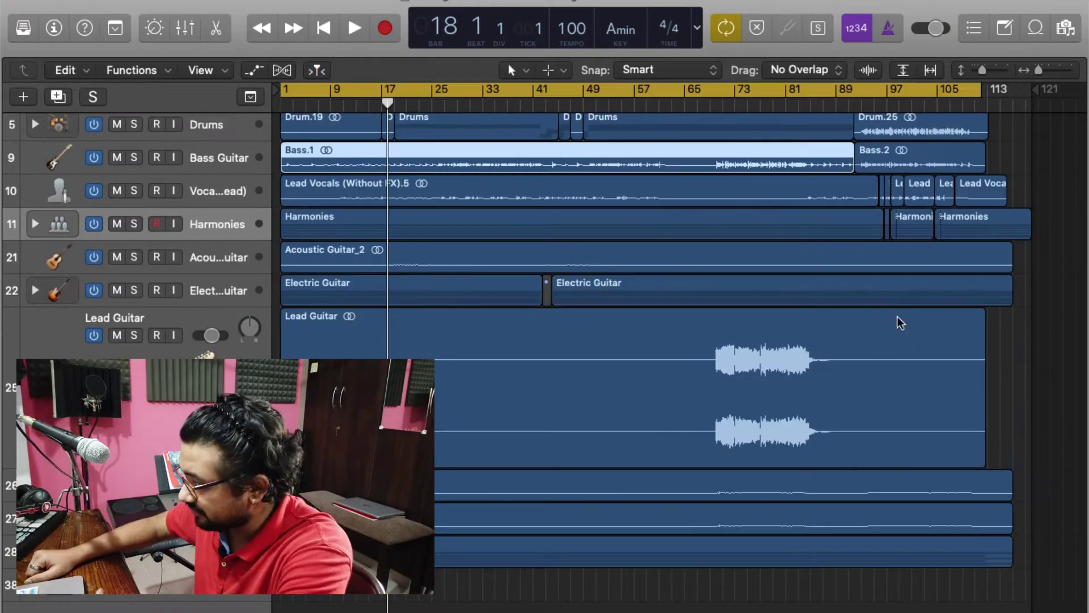
Step: Expand the Electric Guitar track stack to view its clean left and right guitar tracks
click(1014, 440)
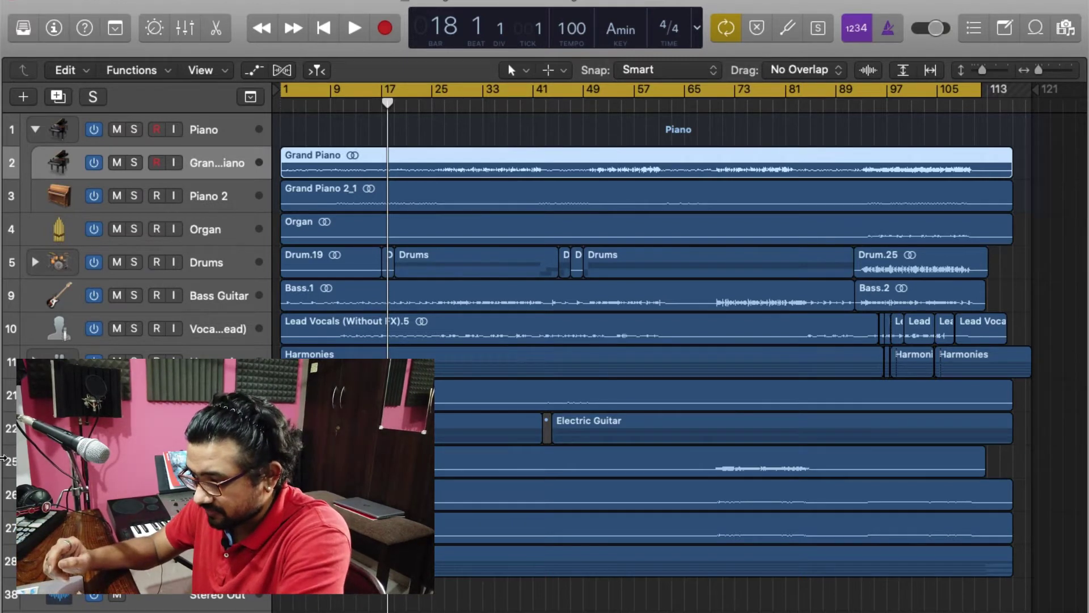
click(36, 429)
scroll(35, 428, down, 1)
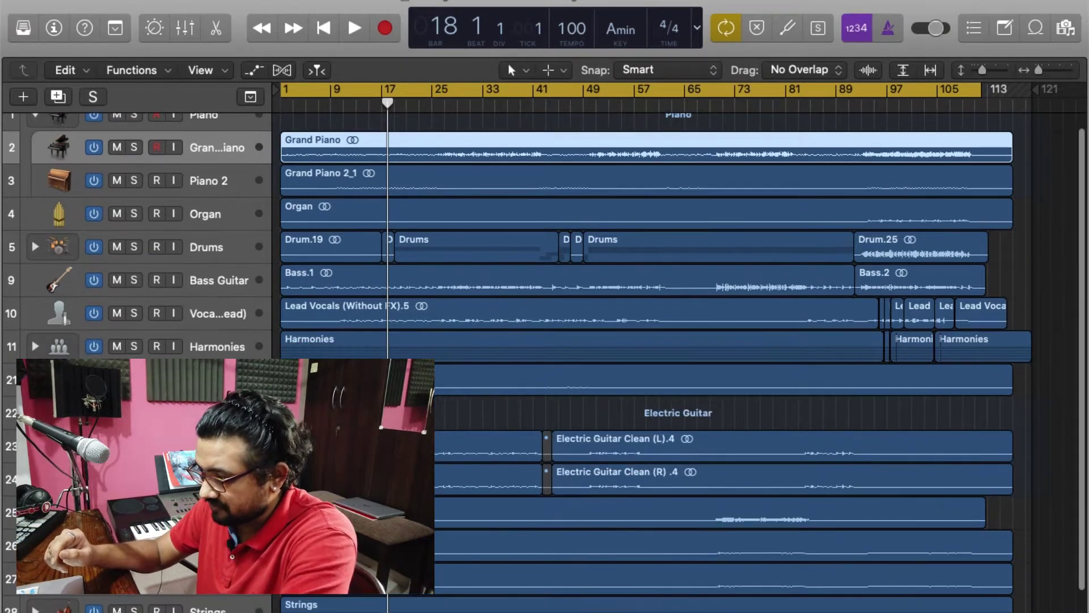
Step: Open the mixer and toggle the Electric Guitar stack's channels between collapsed and expanded
key(super+2)
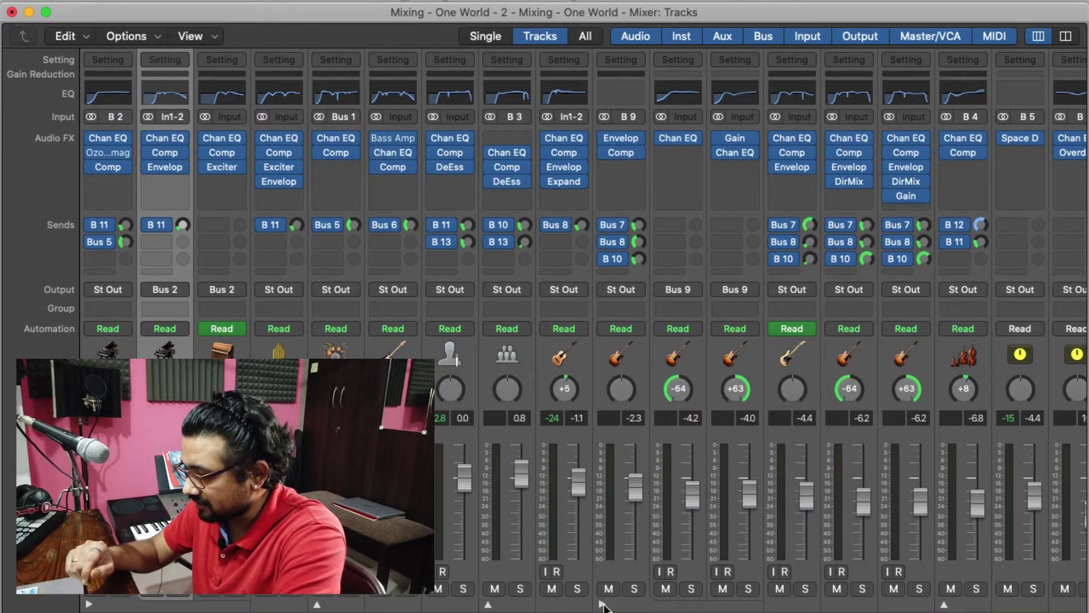
click(605, 606)
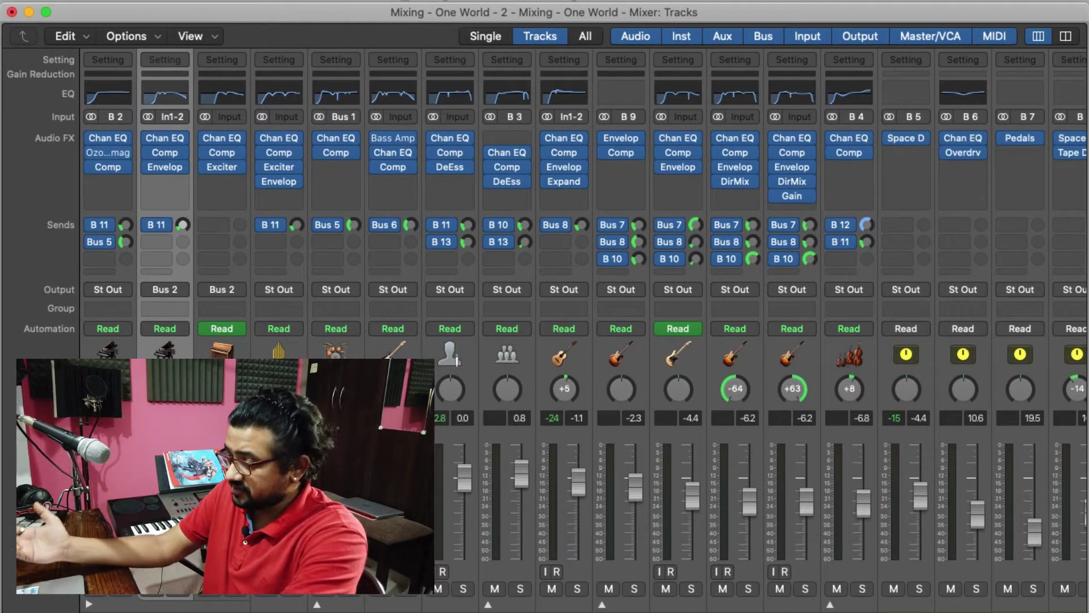
click(602, 605)
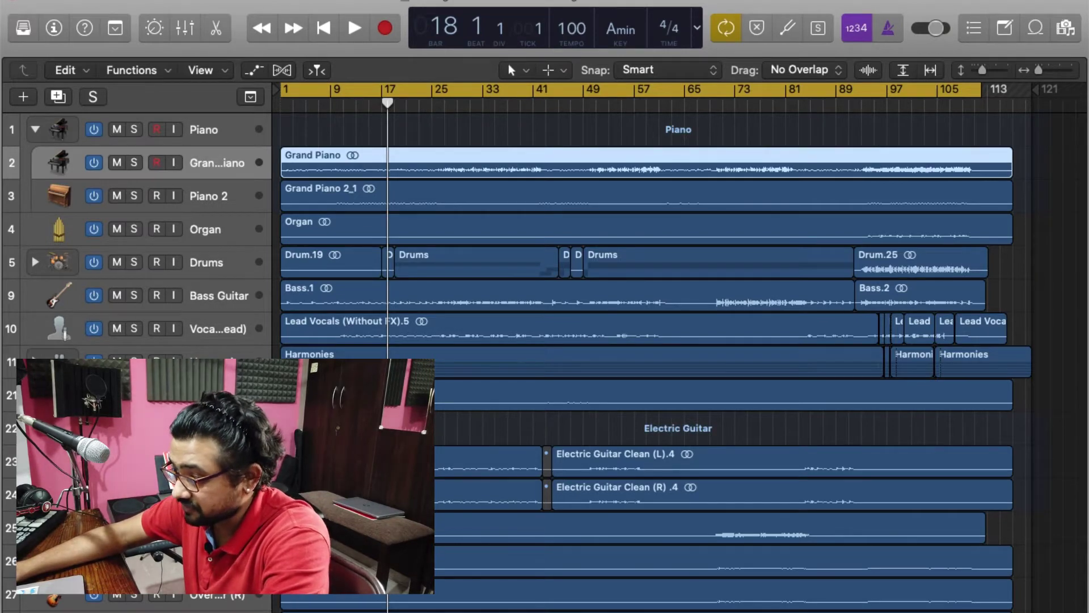
Step: Expand the Harmonies stack to review its individual vocal tracks, and collapse the Electric Guitar stack
click(35, 362)
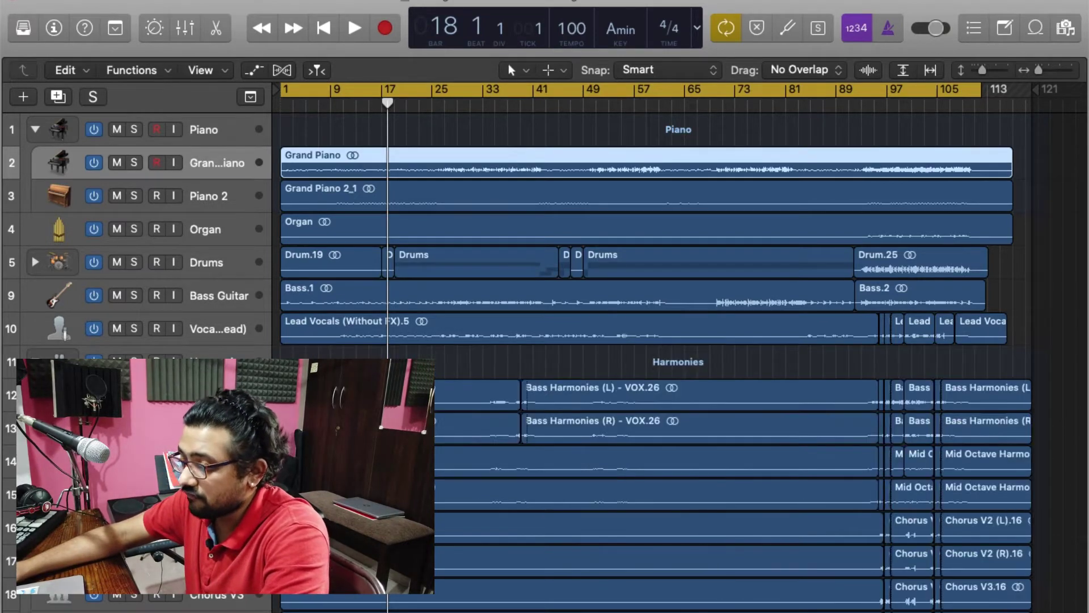
scroll(357, 268, down, 5)
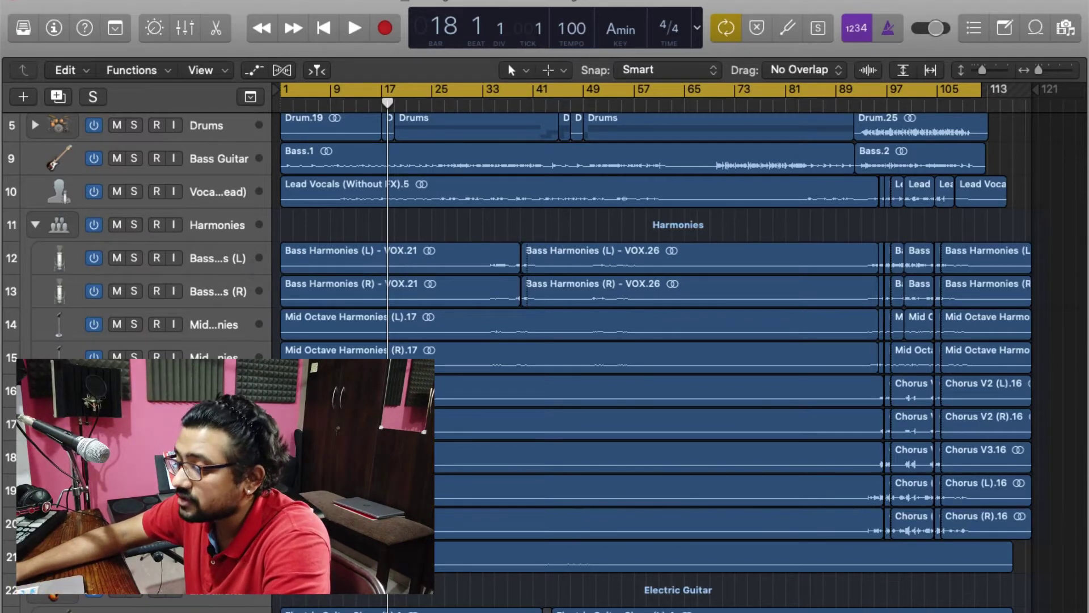
scroll(306, 364, down, 5)
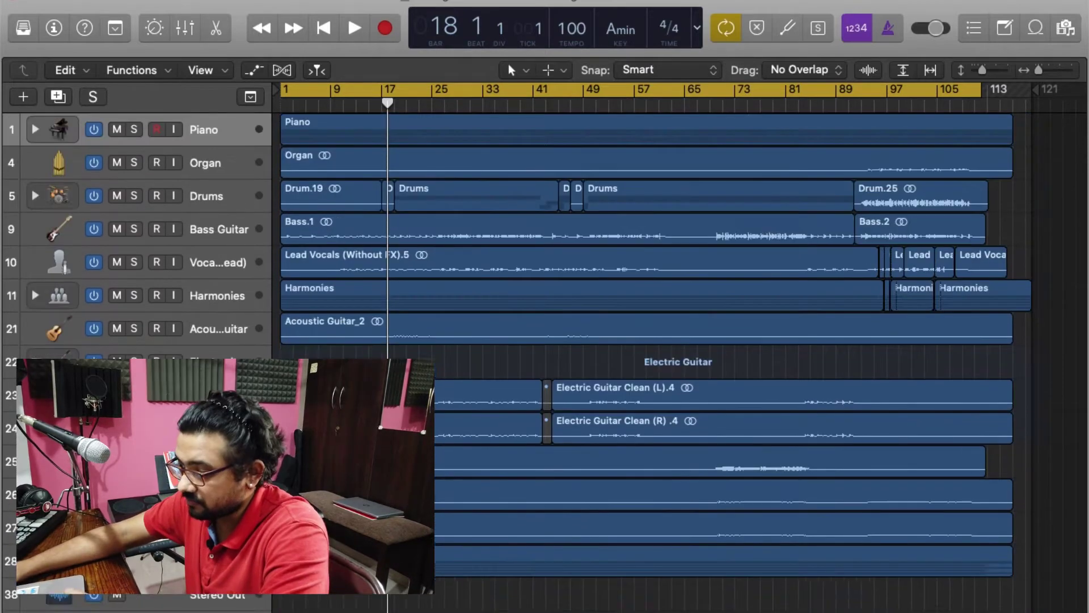
click(35, 362)
Step: Open the Channel EQs of the Piano and Organ channels from the mixer, moving the first EQ window aside
key(super+2)
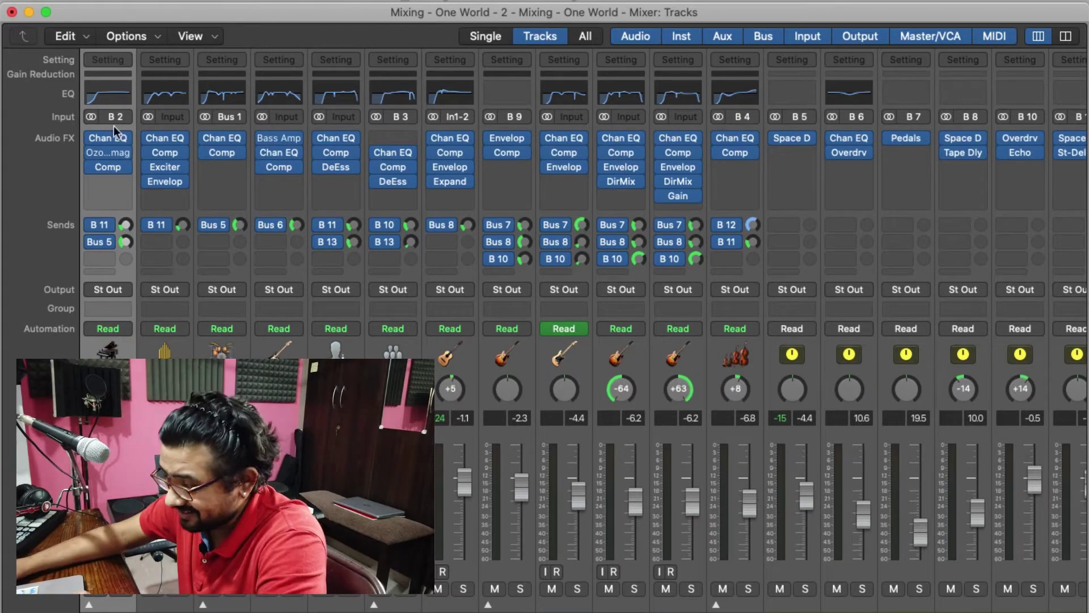
mouse_move(189, 176)
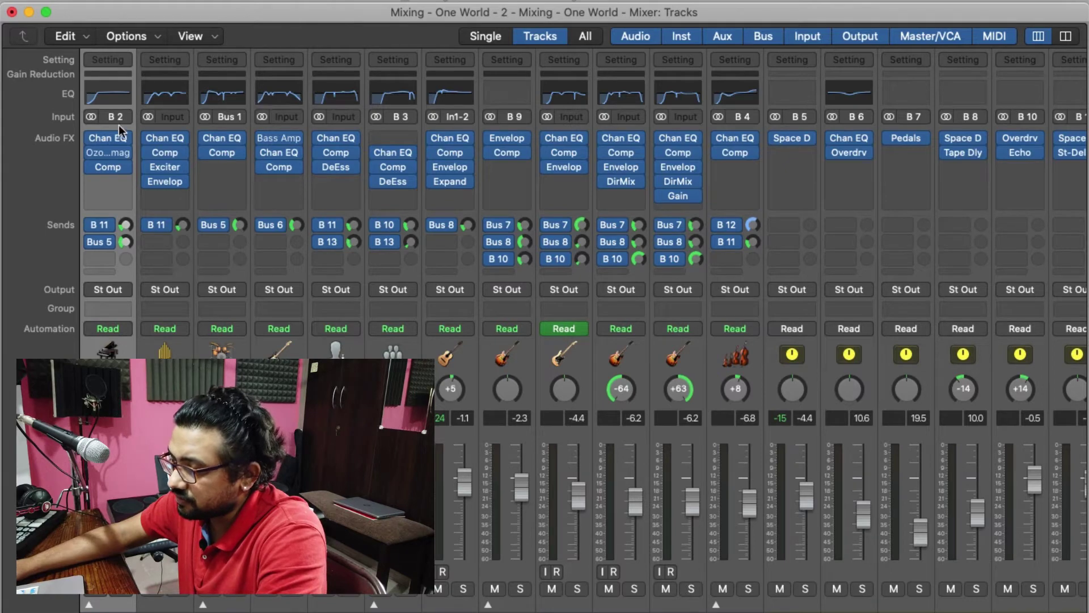
click(222, 96)
drag(195, 36, 605, 193)
click(165, 94)
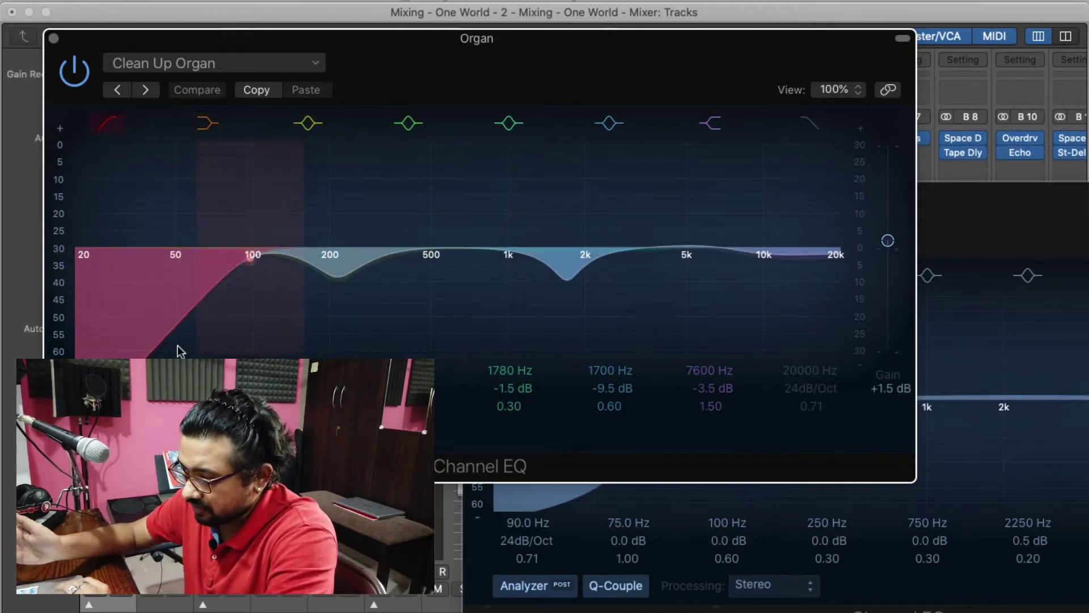
Step: Close the Organ and Piano EQ windows and examine the filter bands of the Bass Guitar's Channel EQ
click(54, 39)
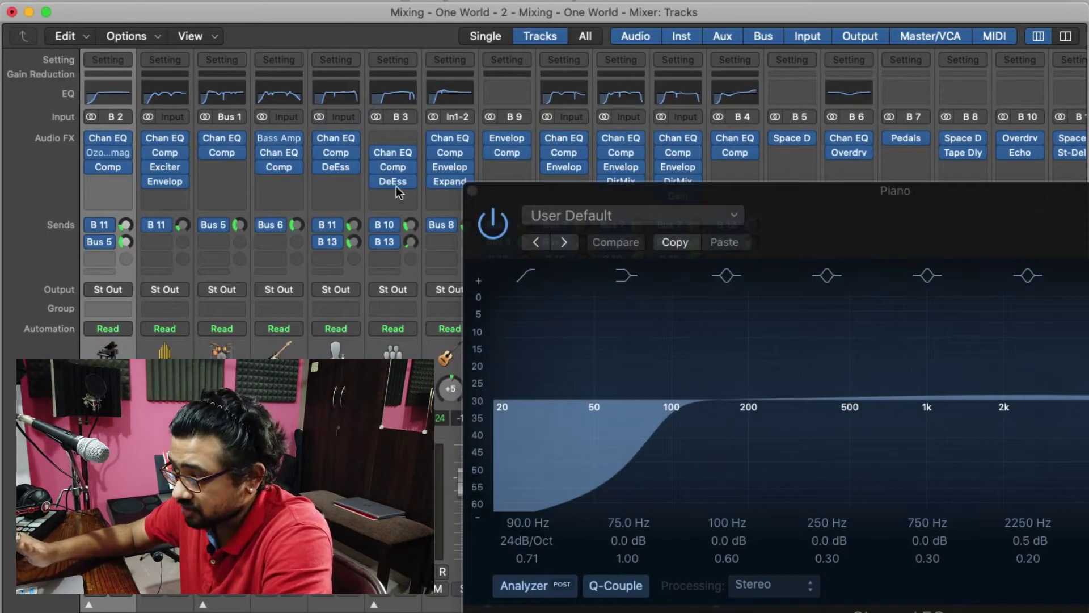
click(474, 190)
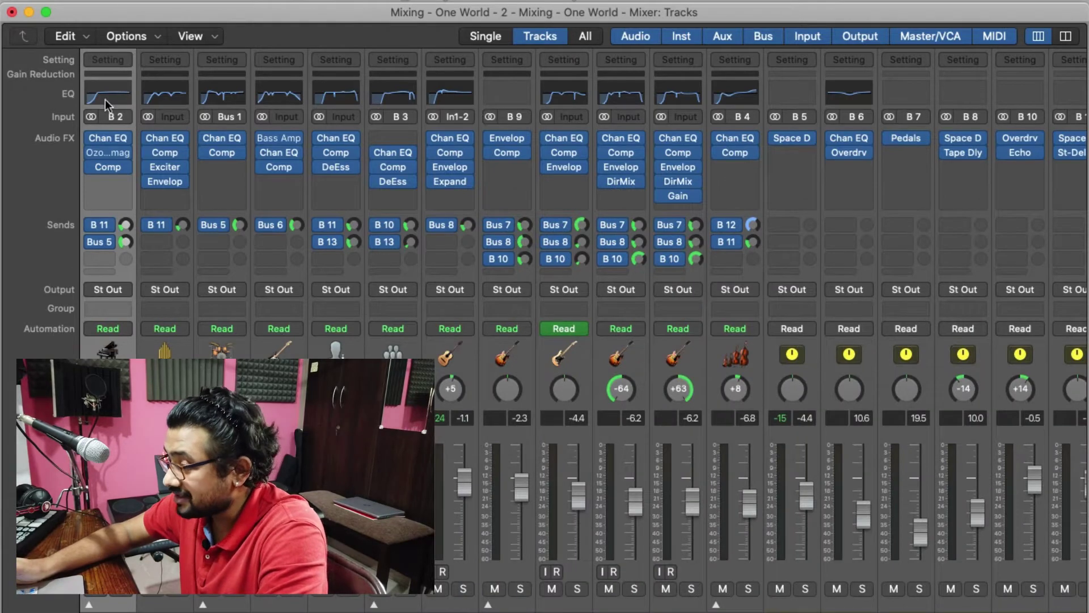
click(223, 80)
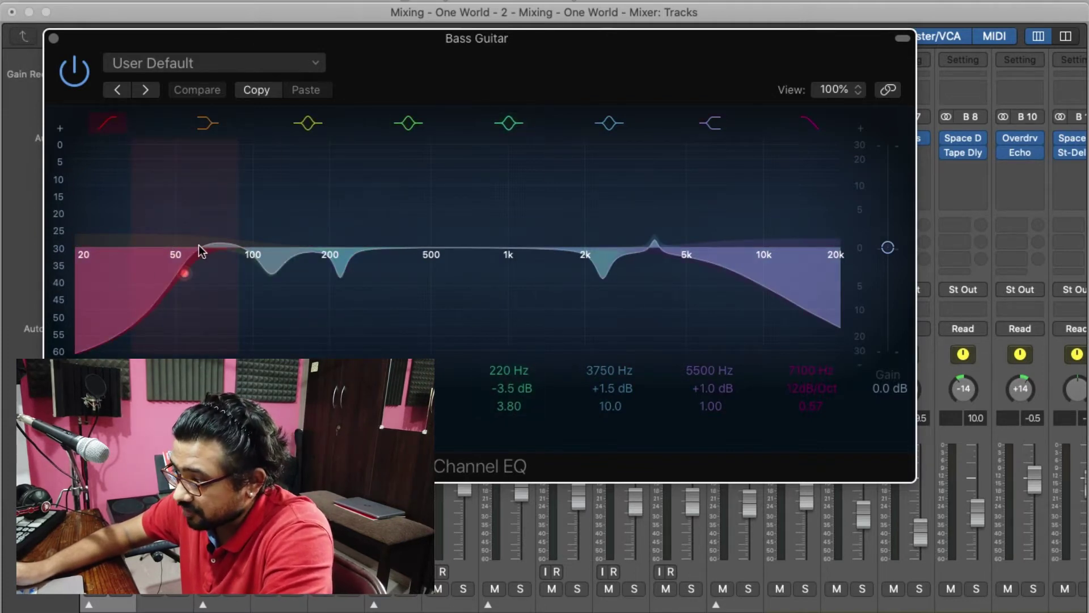
click(185, 277)
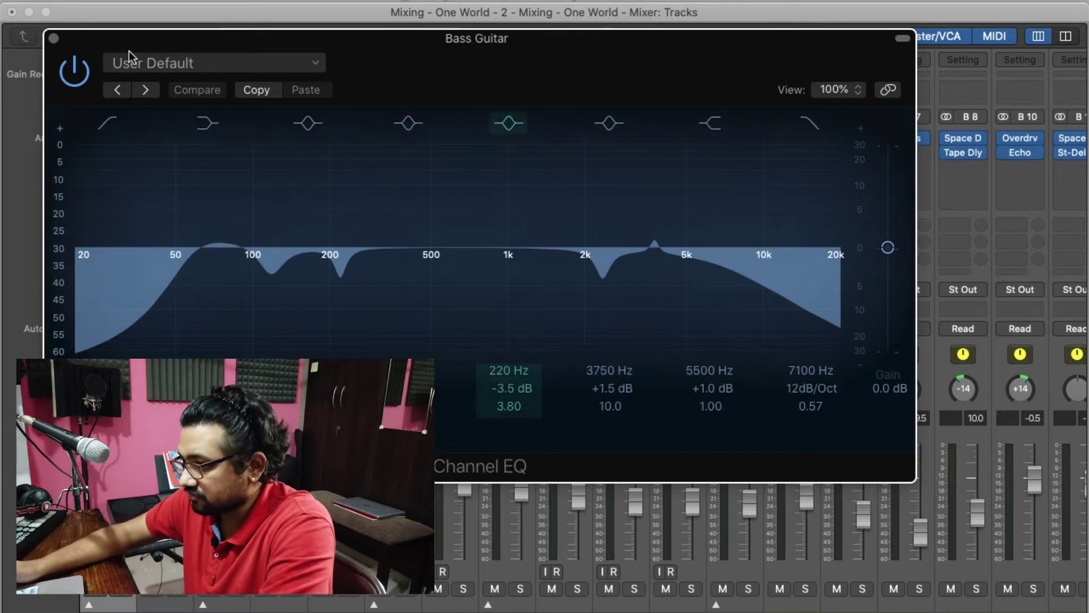
click(53, 39)
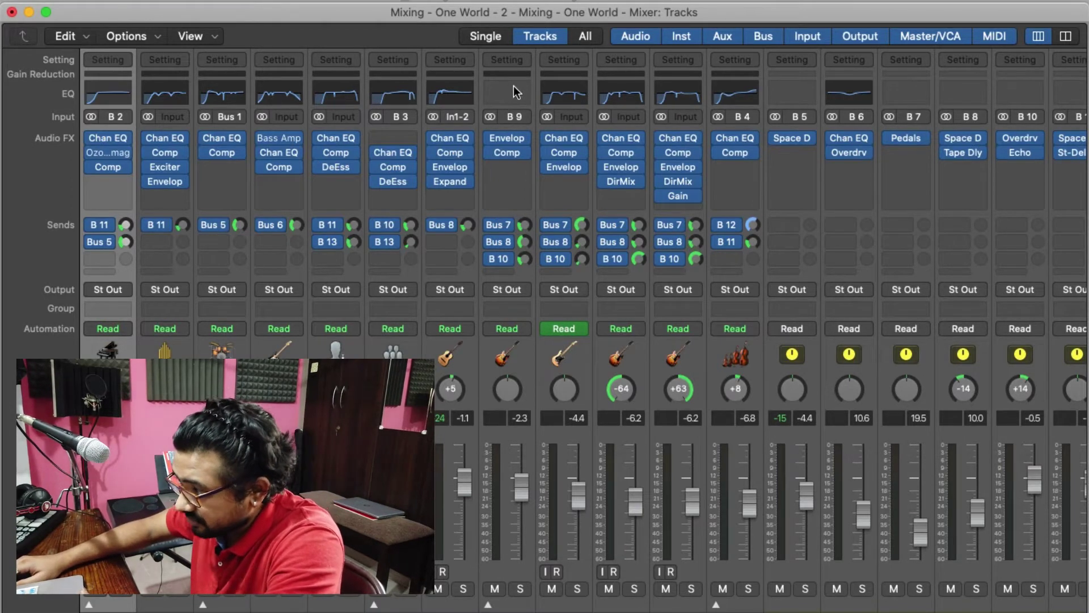
Step: Expand the Electric Guitar stack in the mixer, audition it soloed, and view the Gain plug-in on Electric Guitar Clean (R)
click(488, 604)
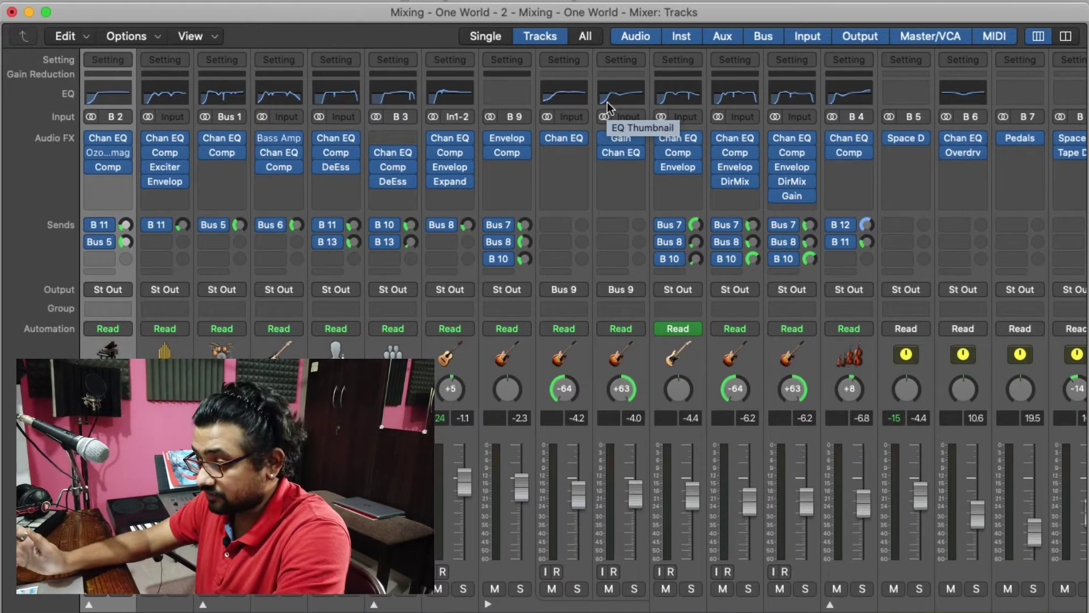
click(552, 100)
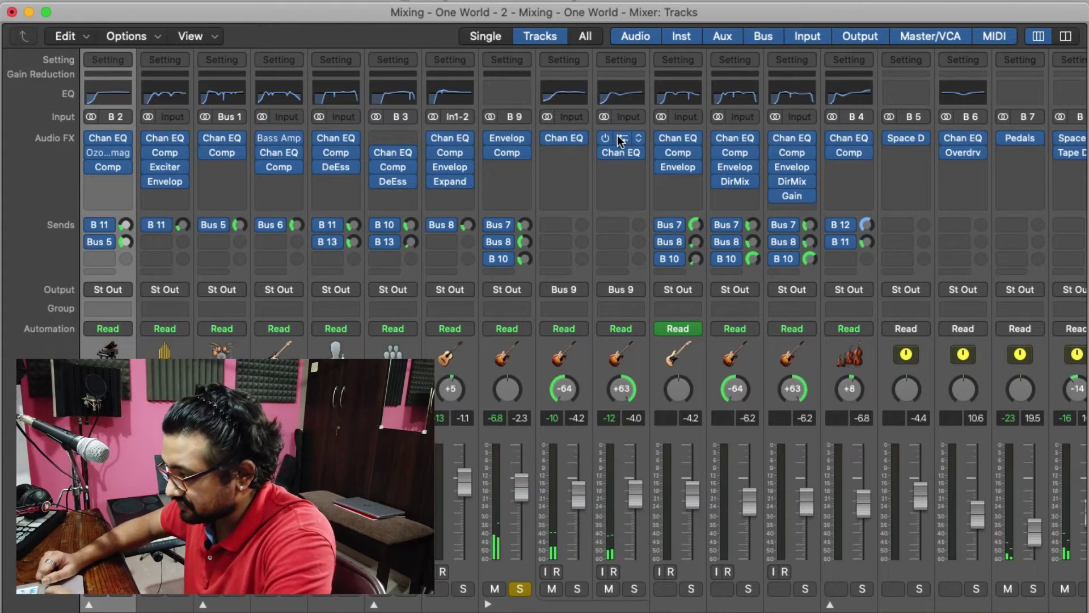
click(618, 136)
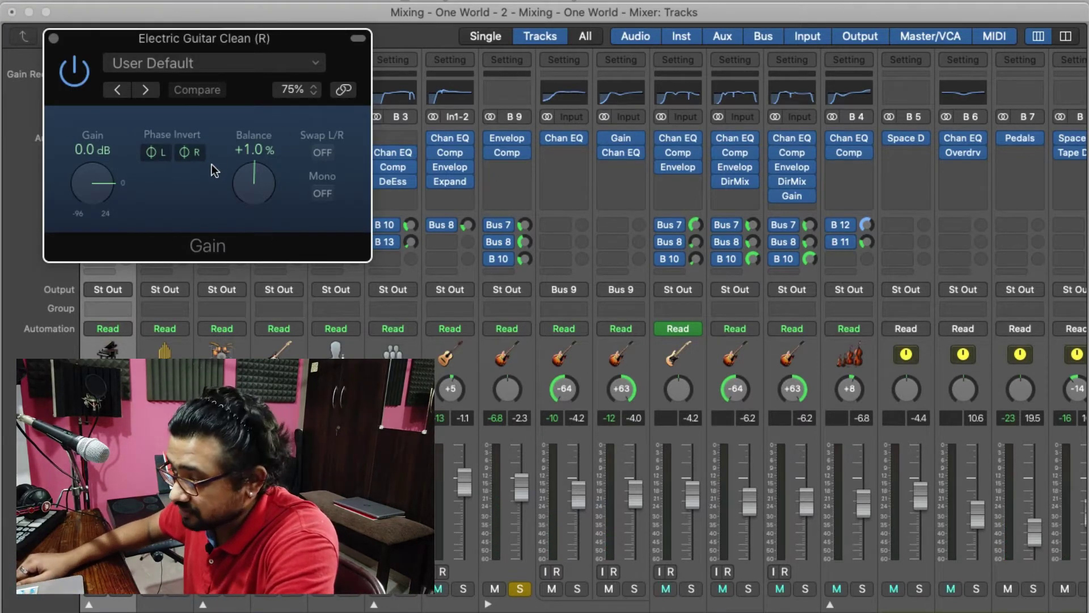
key(super+w)
click(519, 589)
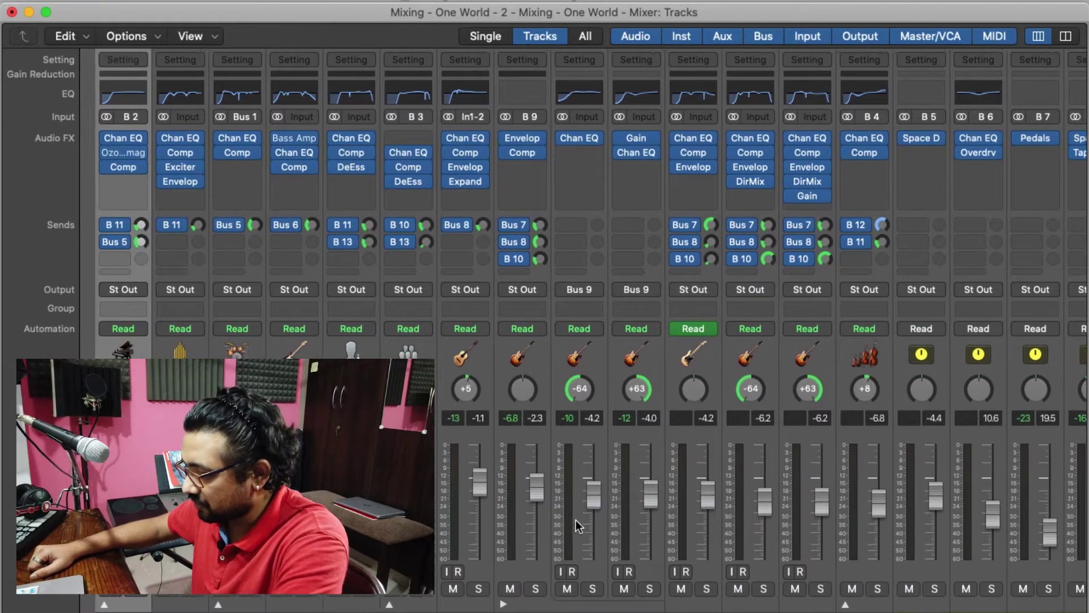
Step: View the Compressor on the Drums channel and close its window
mouse_move(214, 156)
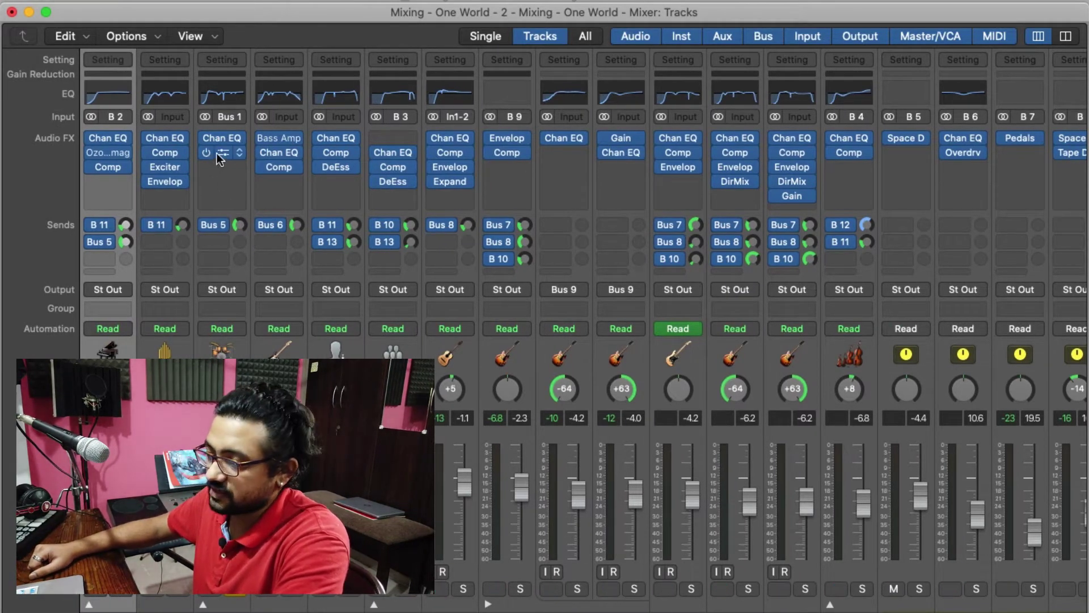
click(222, 152)
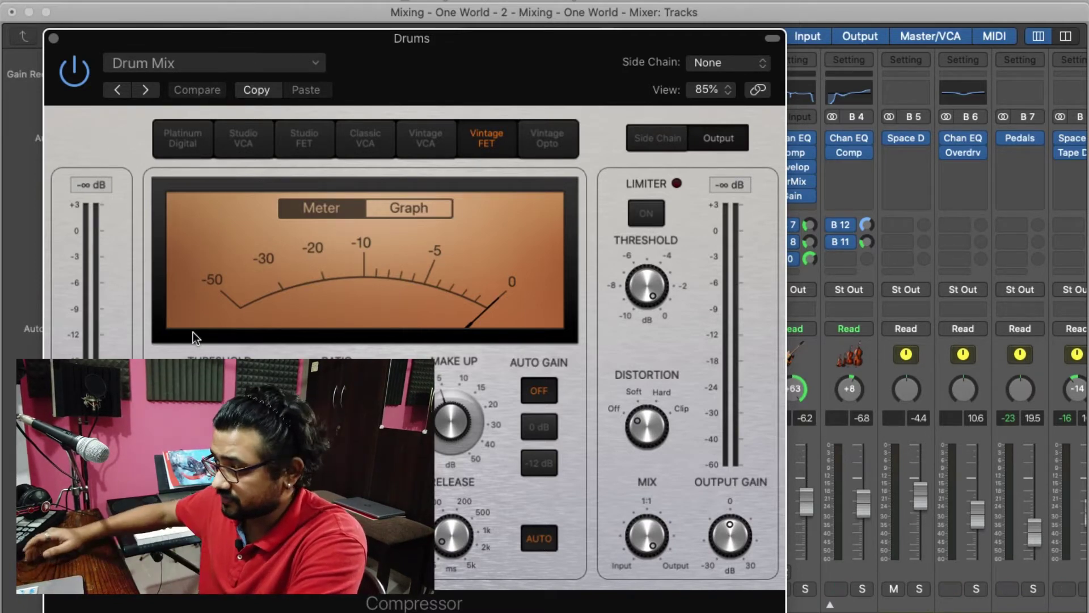
key(super+w)
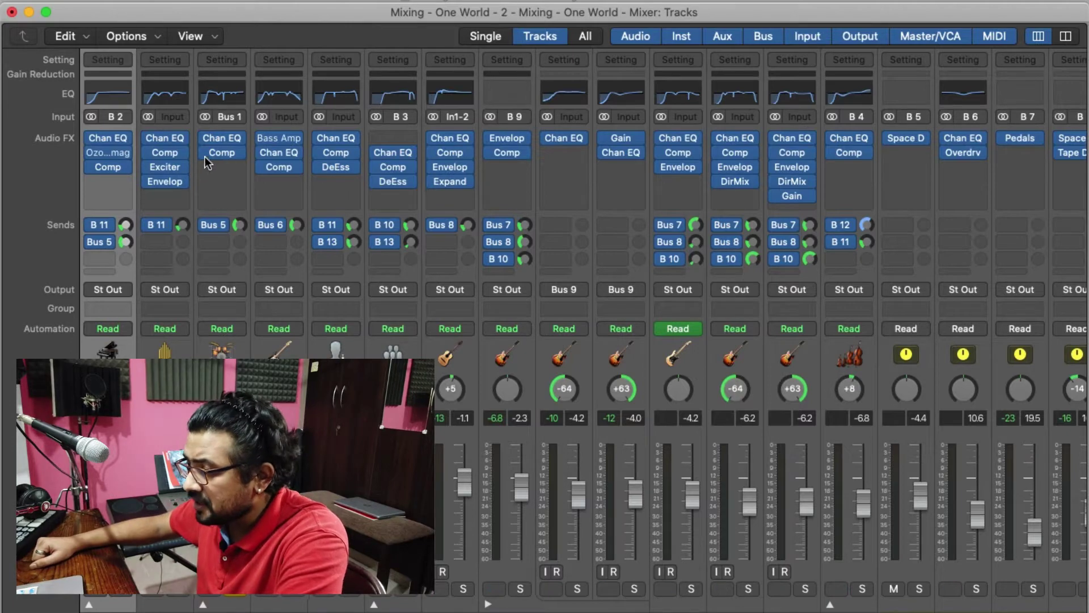
Step: View the Space Designer reverb and Stereo Delay on the Piano Room aux channel fed by Bus 11
scroll(732, 211, right, 5)
scroll(887, 169, left, 5)
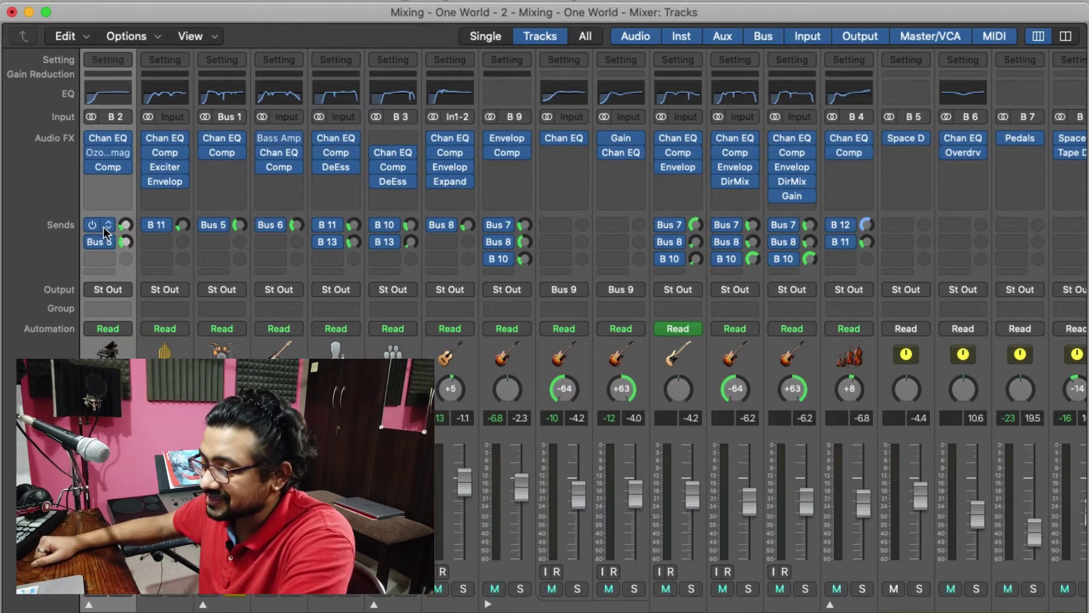
scroll(495, 164, right, 10)
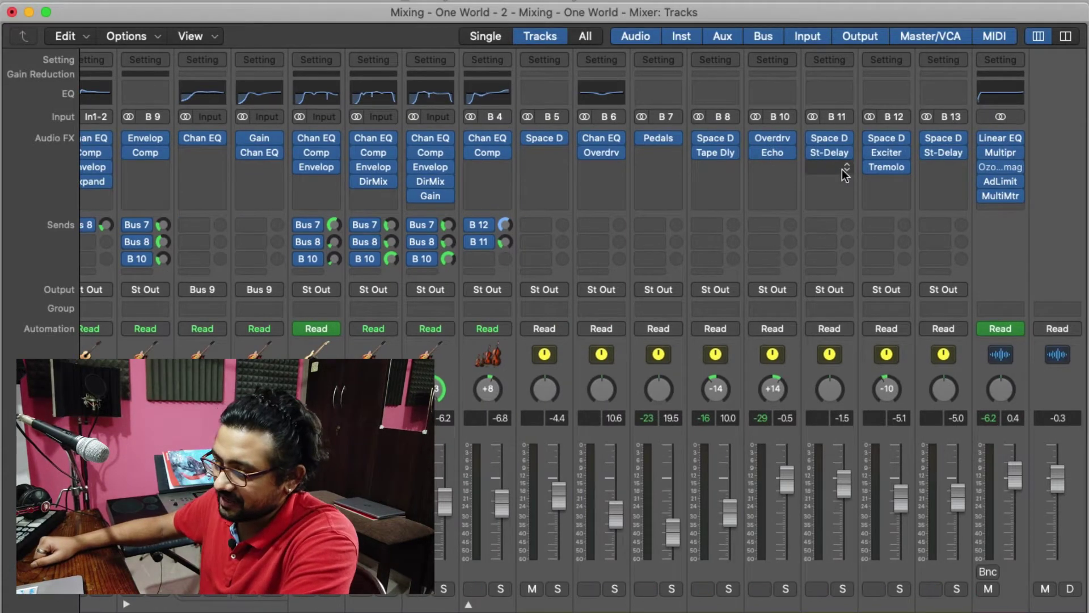
click(832, 139)
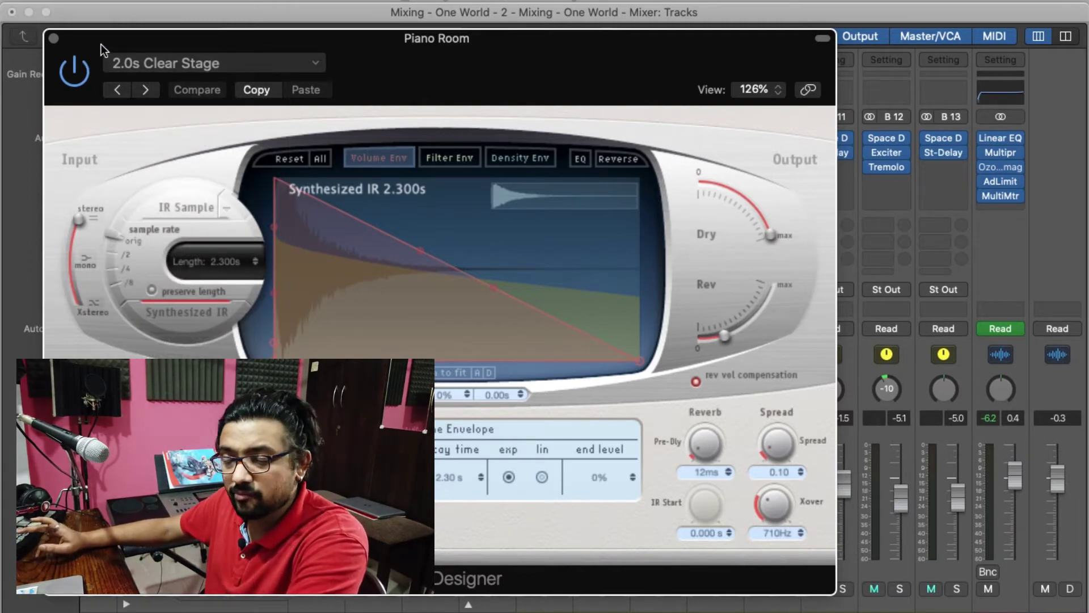
key(super+w)
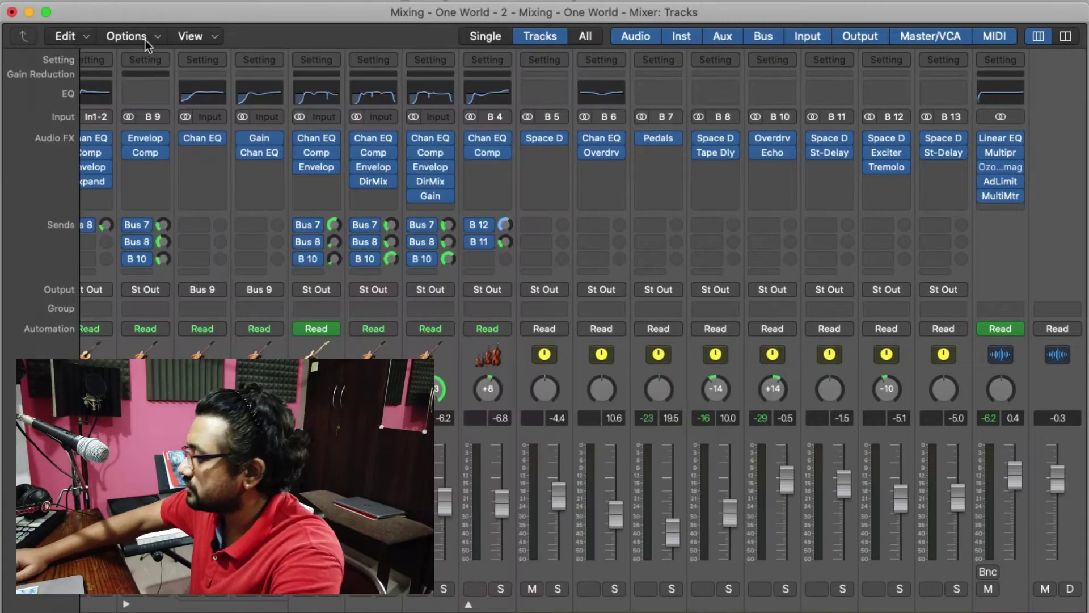
click(833, 154)
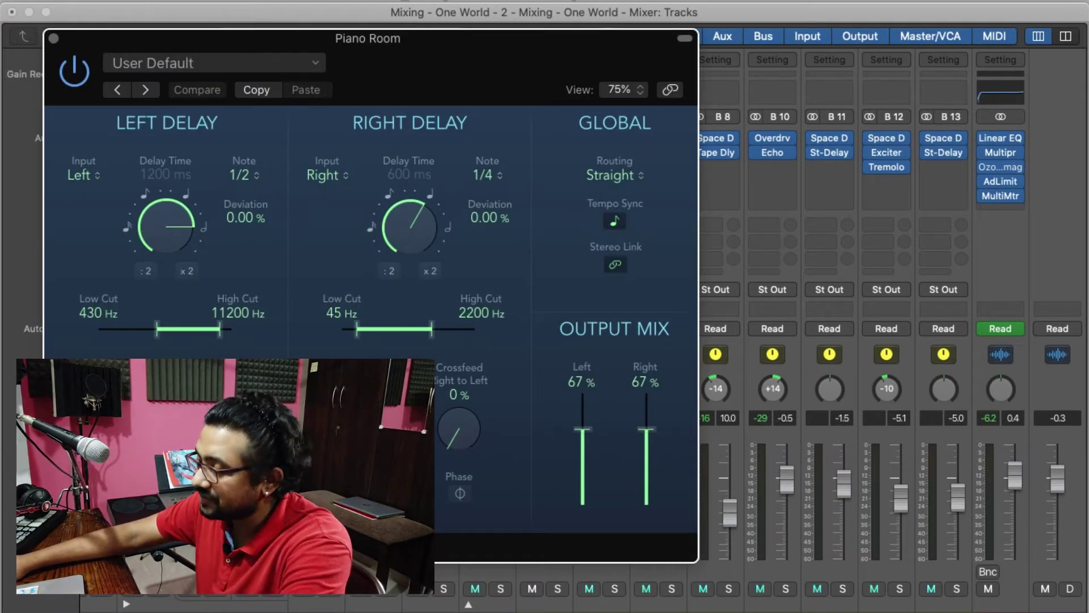
key(super+w)
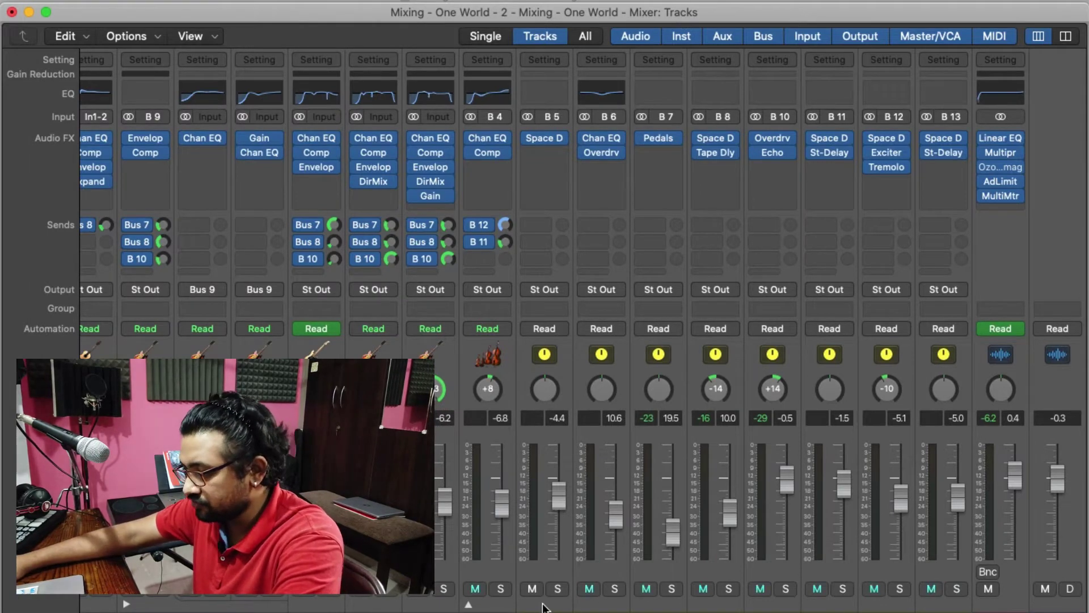
Step: Select the Strings Room aux channel fed by Bus 12 and open its Tremolo, moving the plug-in window clear of the track headers
scroll(177, 593, left, 6)
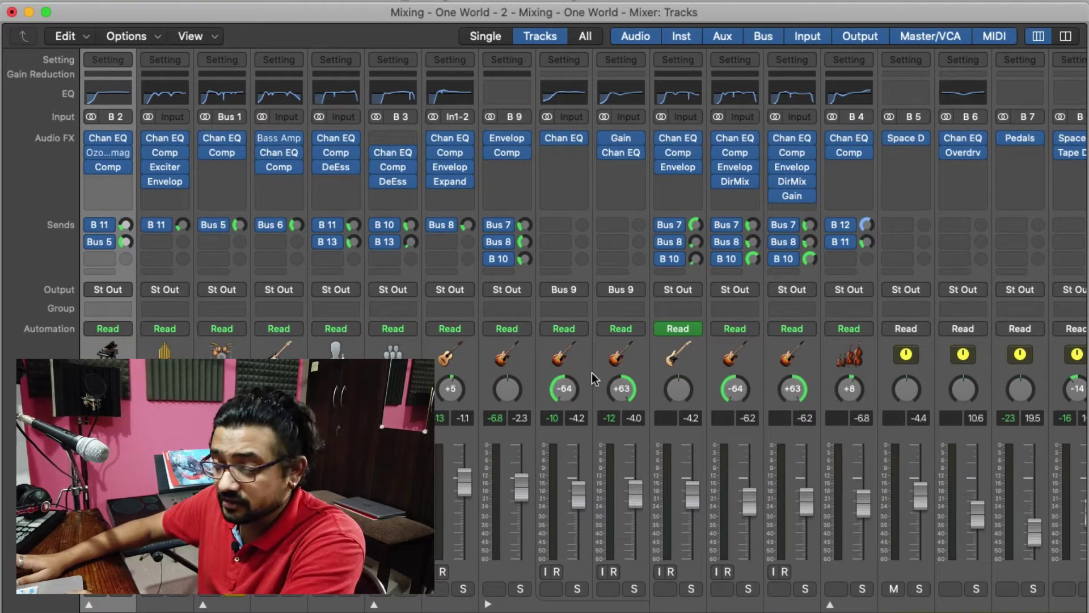
scroll(591, 372, right, 6)
scroll(592, 373, right, 1)
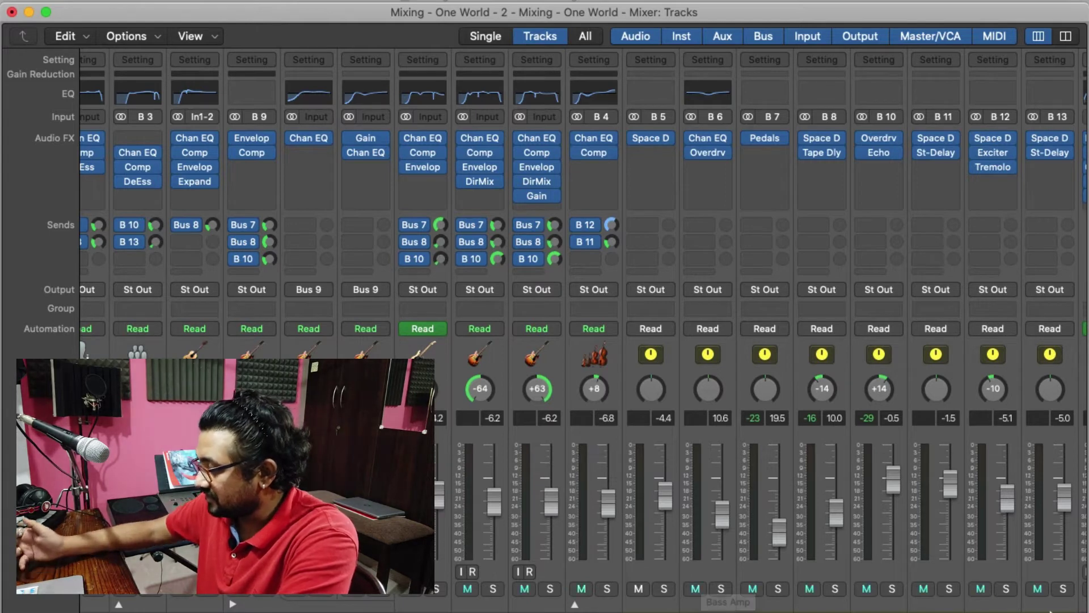
scroll(584, 330, right, 4)
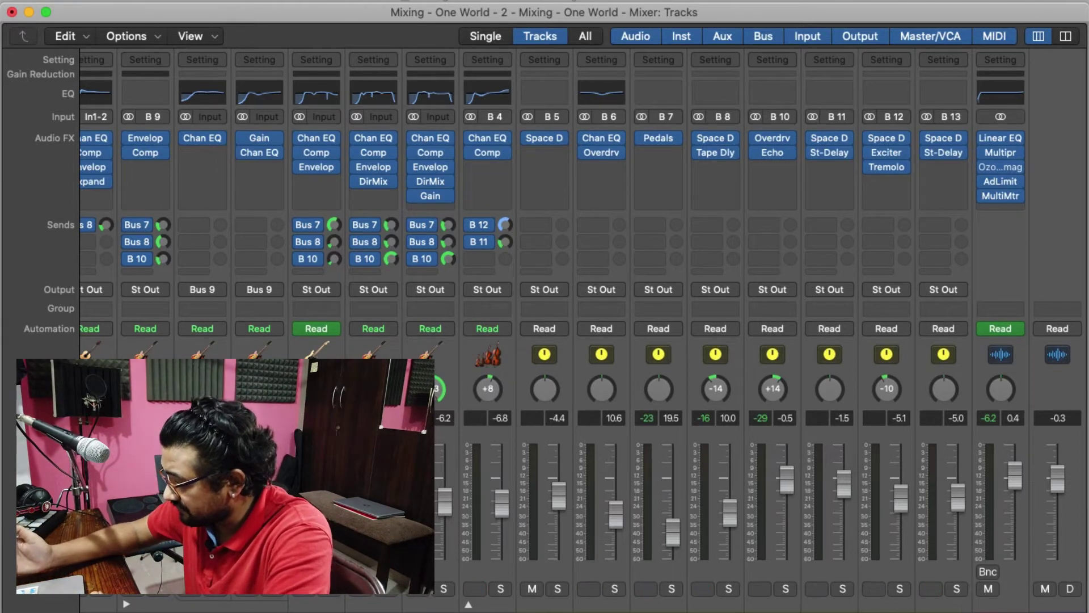
click(895, 610)
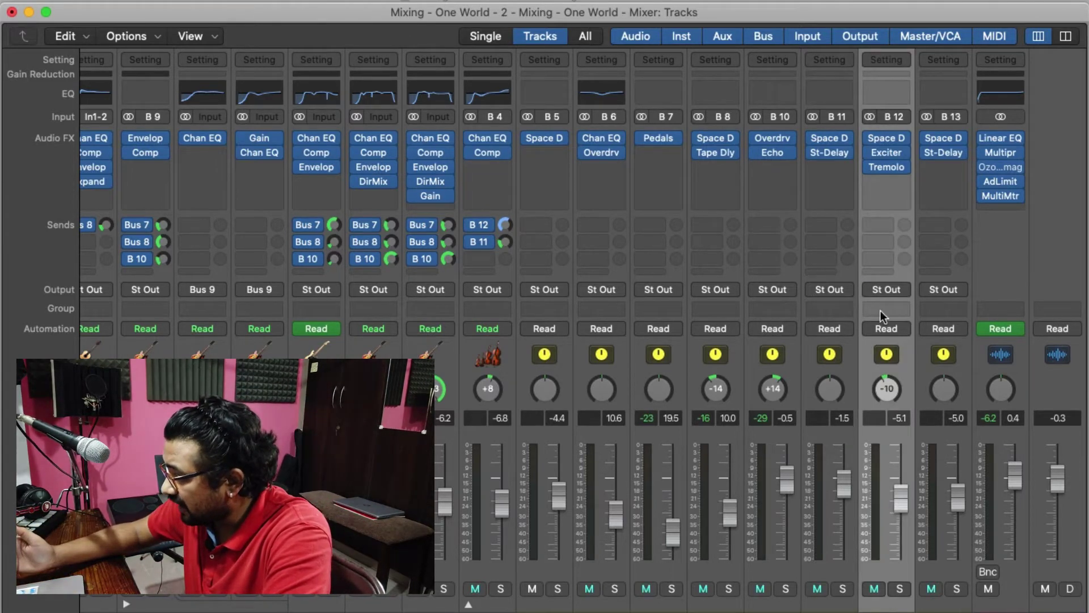
click(887, 168)
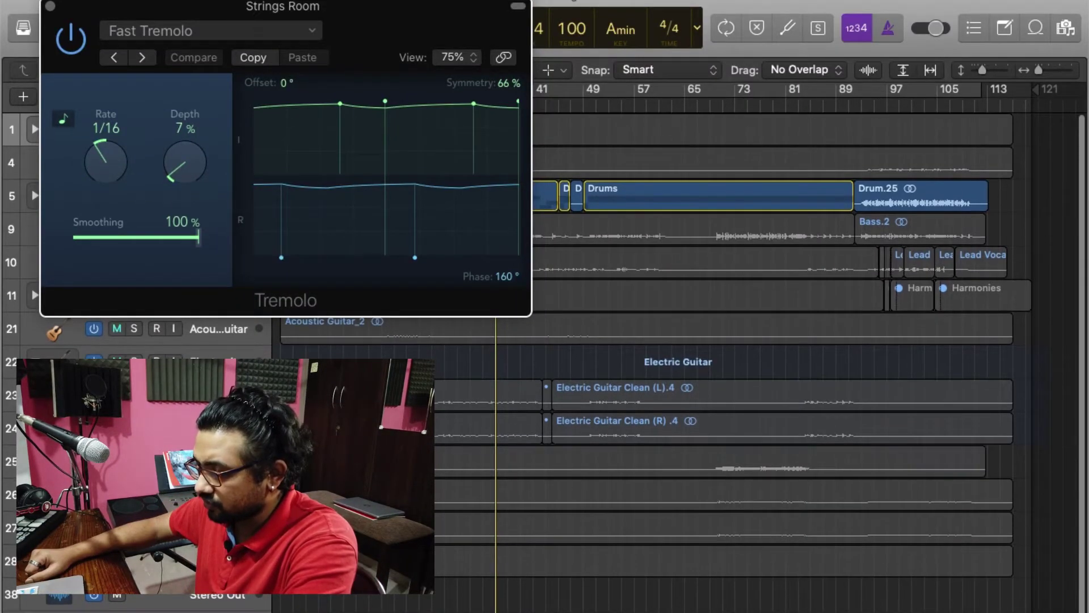
drag(74, 14, 272, 51)
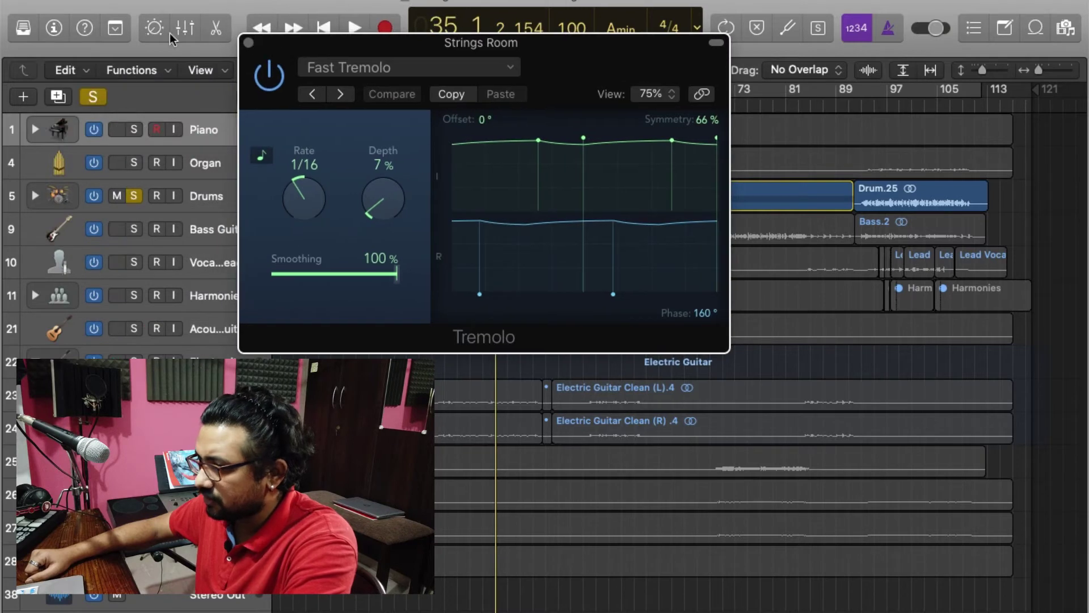
Step: Clear the active solo, solo the strings on track 28, and start playback
click(99, 97)
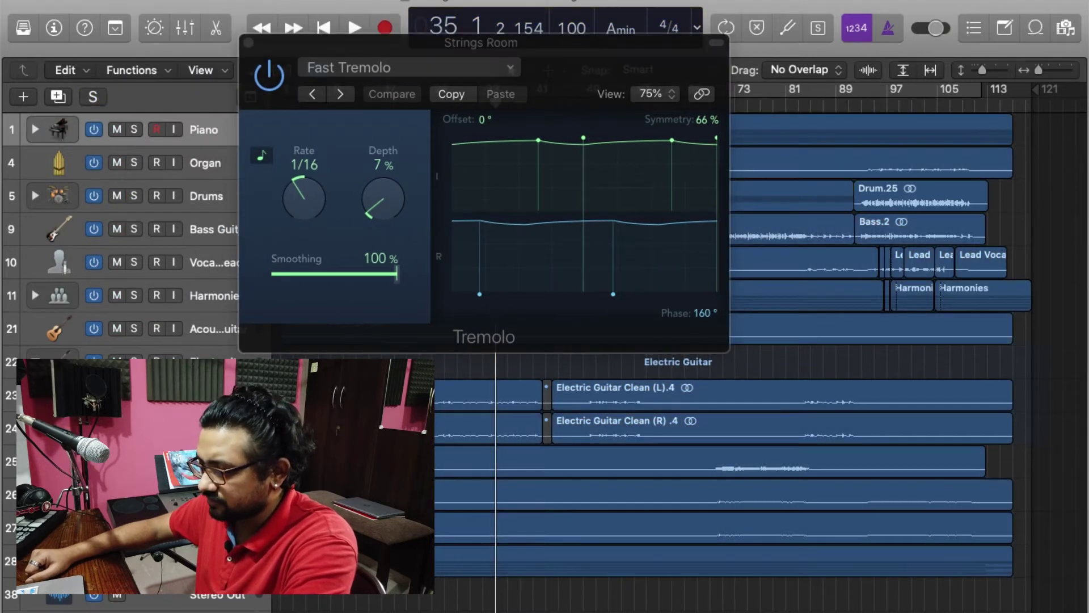
click(134, 561)
key(space)
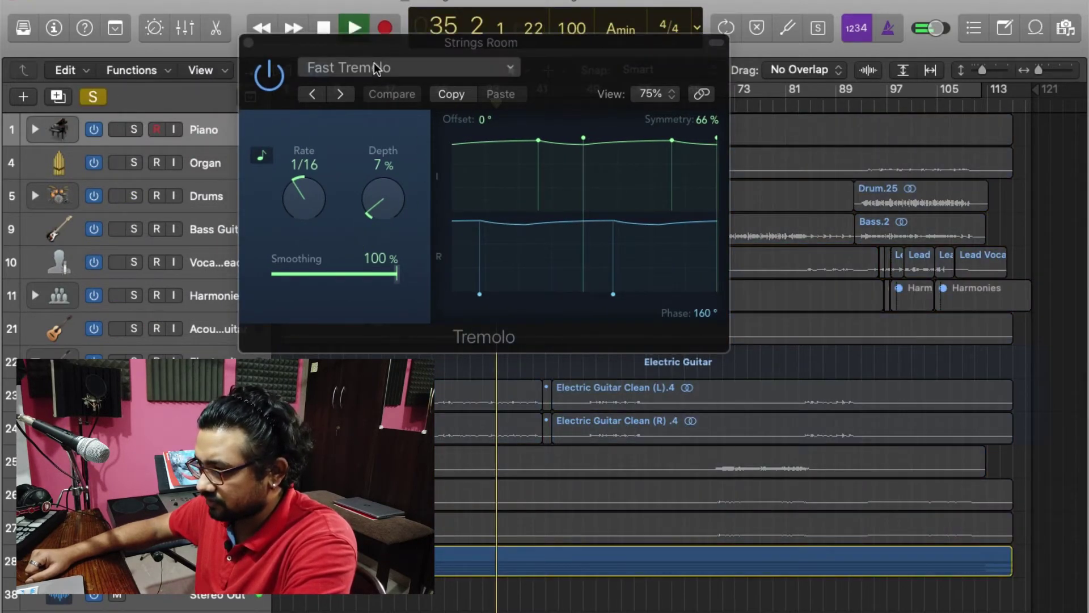
Step: Compare the Strings Room Tremolo bypassed and active during playback, raising its depth to 82% and lowering it again
drag(361, 42, 267, 54)
click(184, 82)
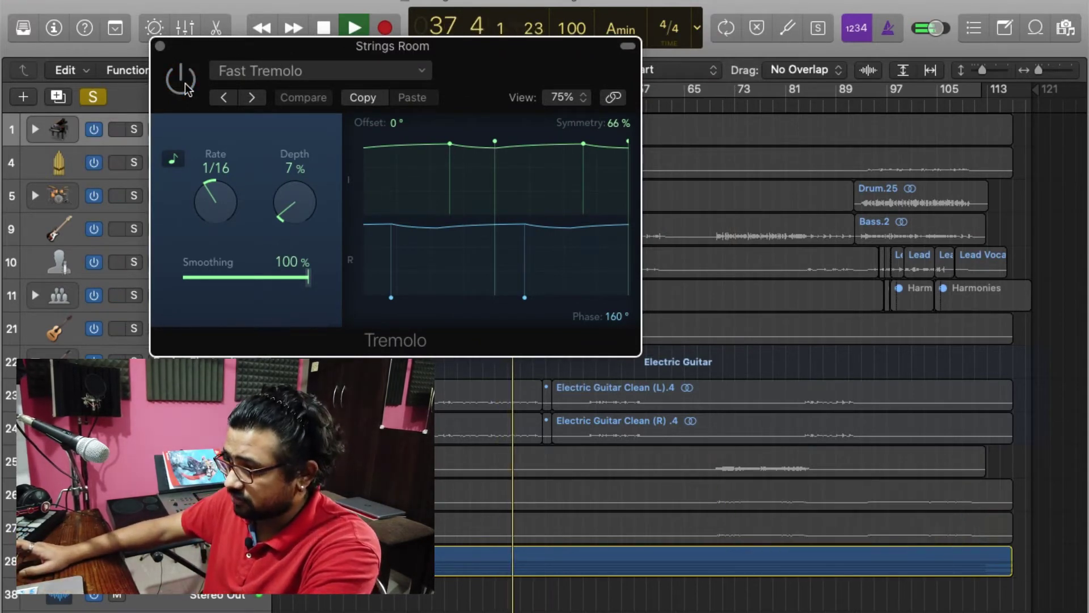
click(180, 80)
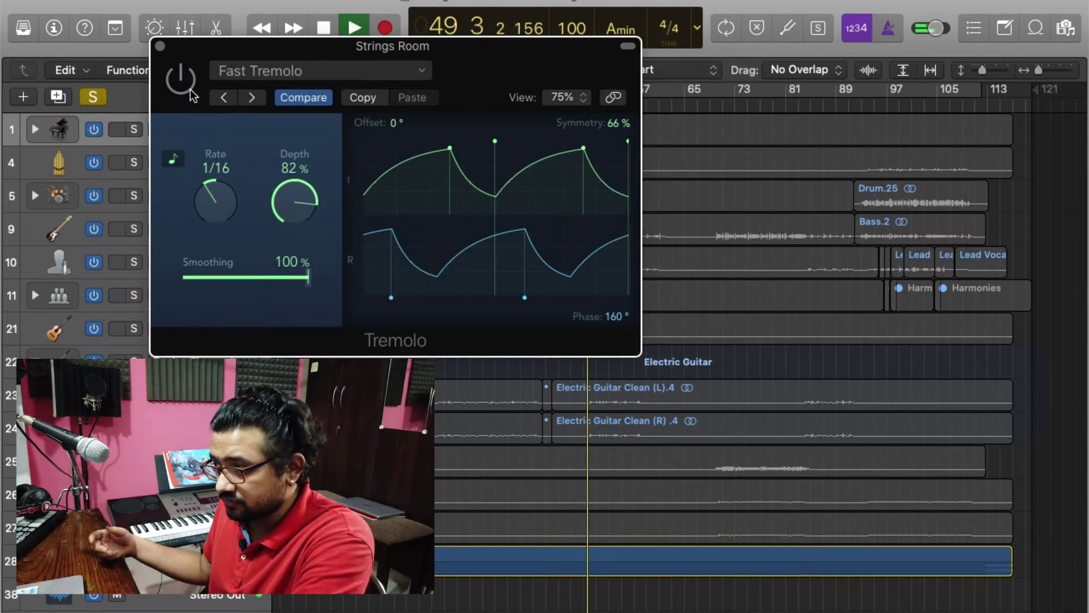
drag(294, 201, 276, 349)
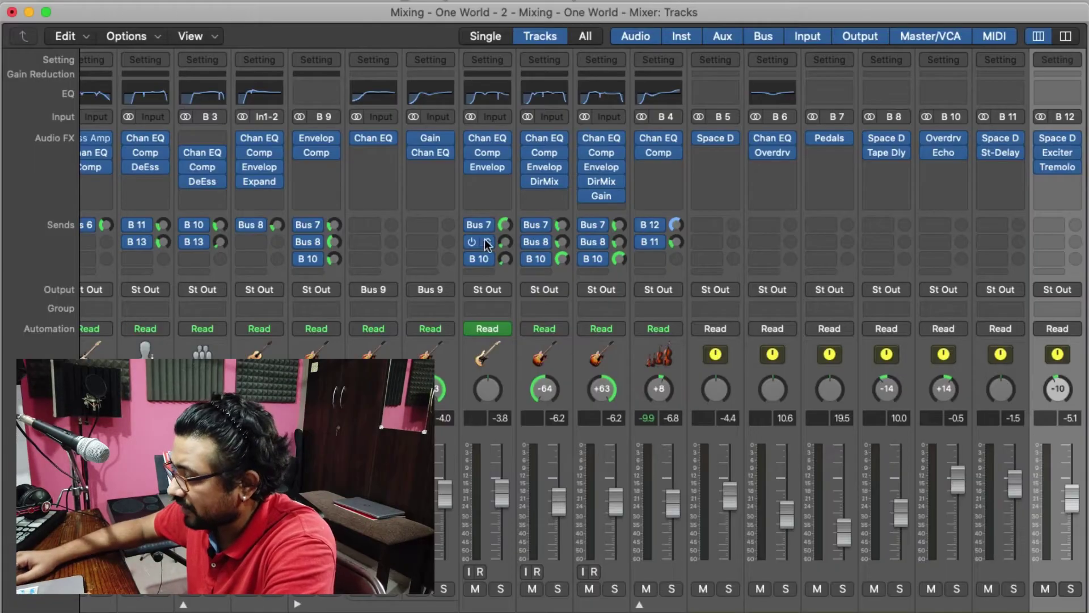
Step: View the DeEsser settings on the Vocals (Lead) channel and close the plug-in
scroll(512, 308, left, 3)
scroll(512, 309, left, 1)
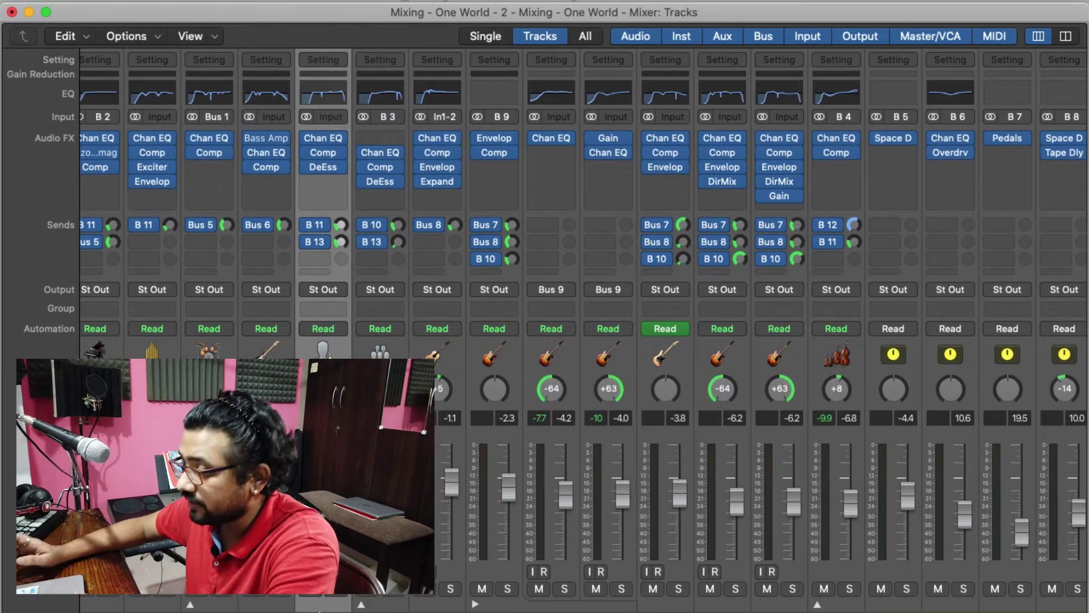
click(323, 167)
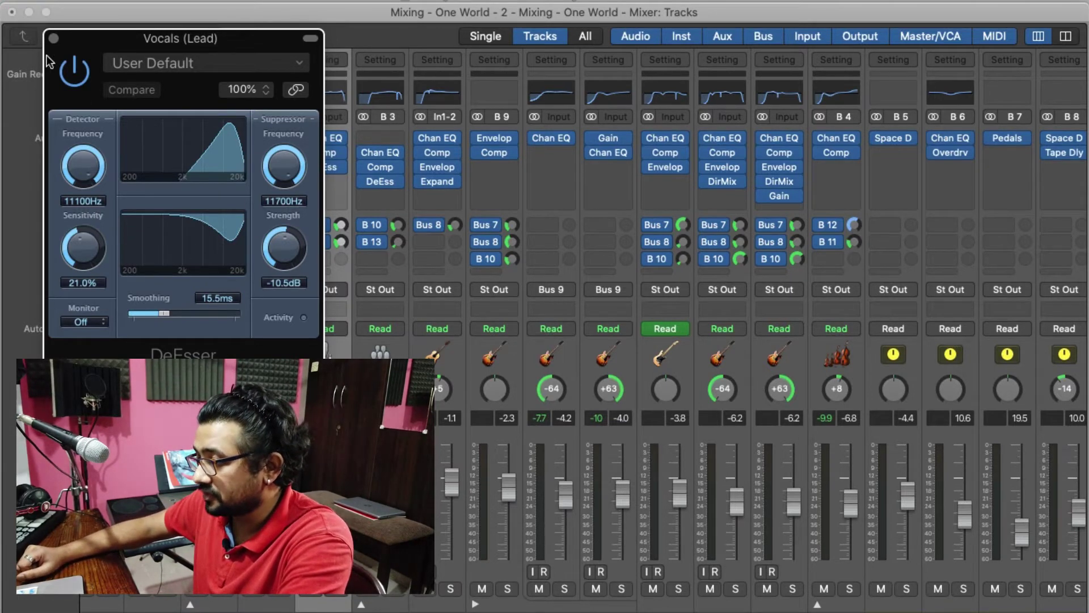
click(53, 38)
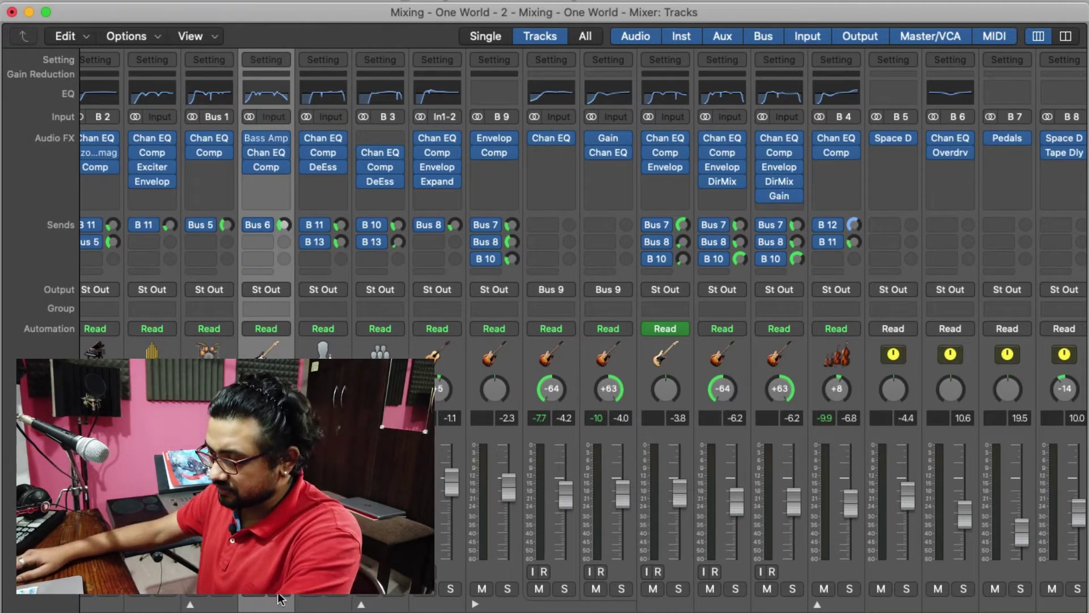
Step: Solo the Bass Guitar channel and open its bypassed Bass Amp Designer
click(279, 596)
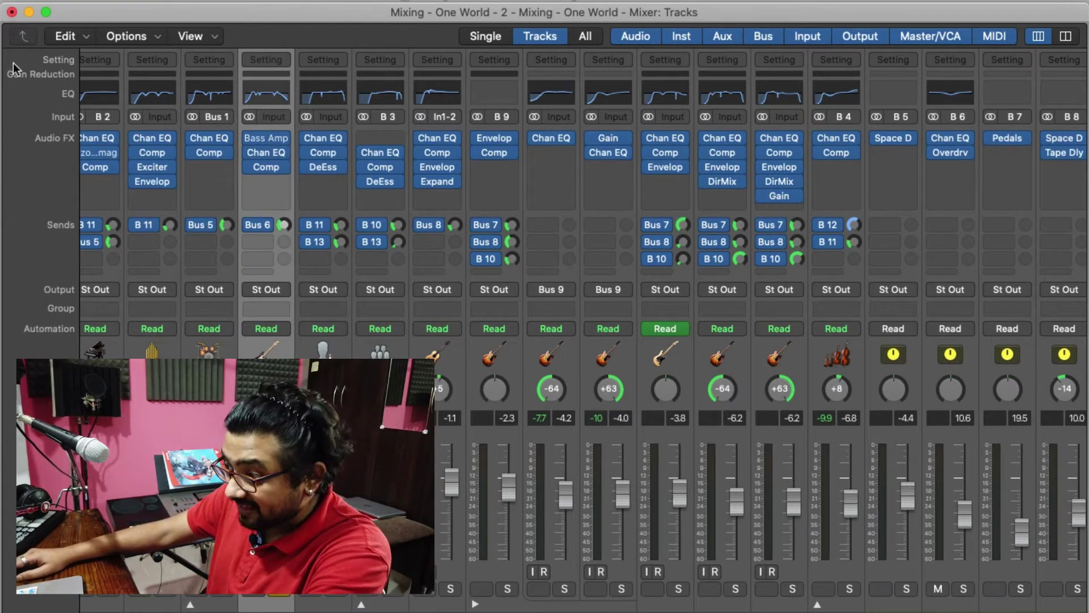
scroll(261, 130, left, 2)
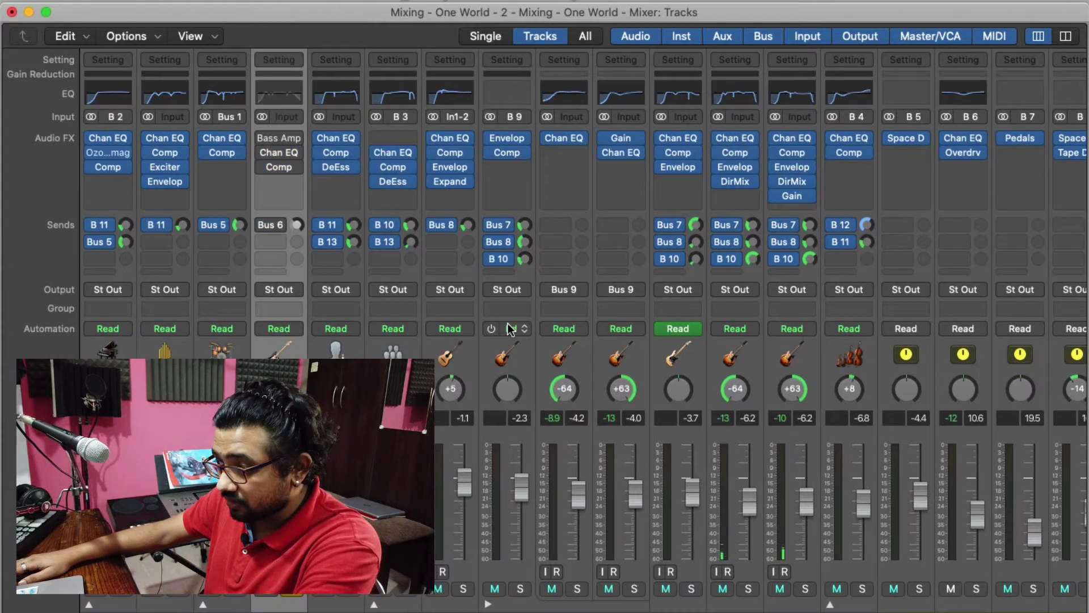
click(282, 141)
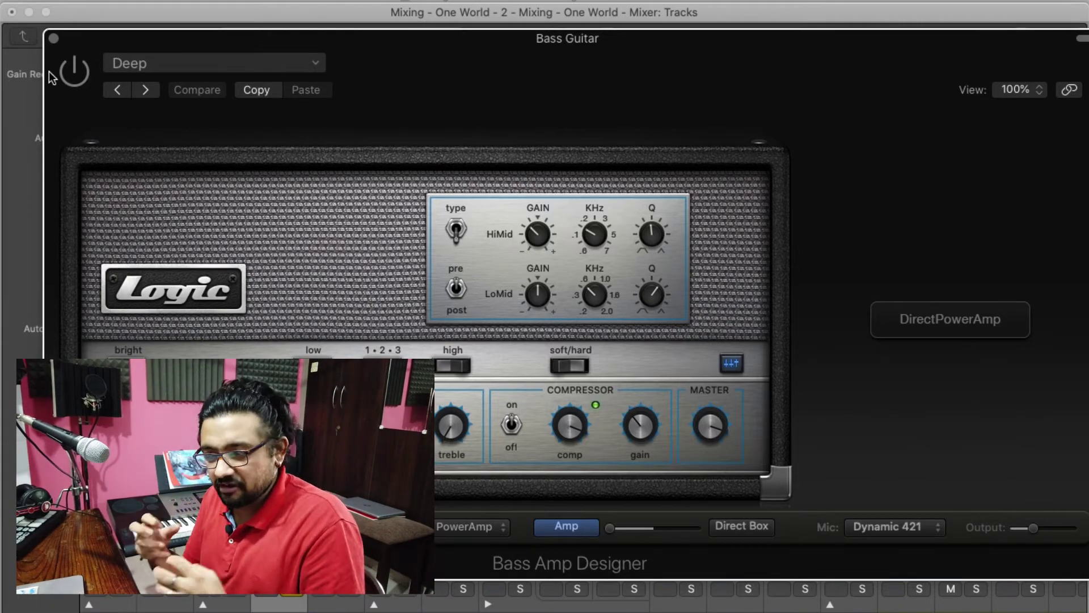
Step: Close the Bass Amp Designer, switch on the Bass Guitar's Channel EQ, and close the EQ after viewing its bands
click(56, 37)
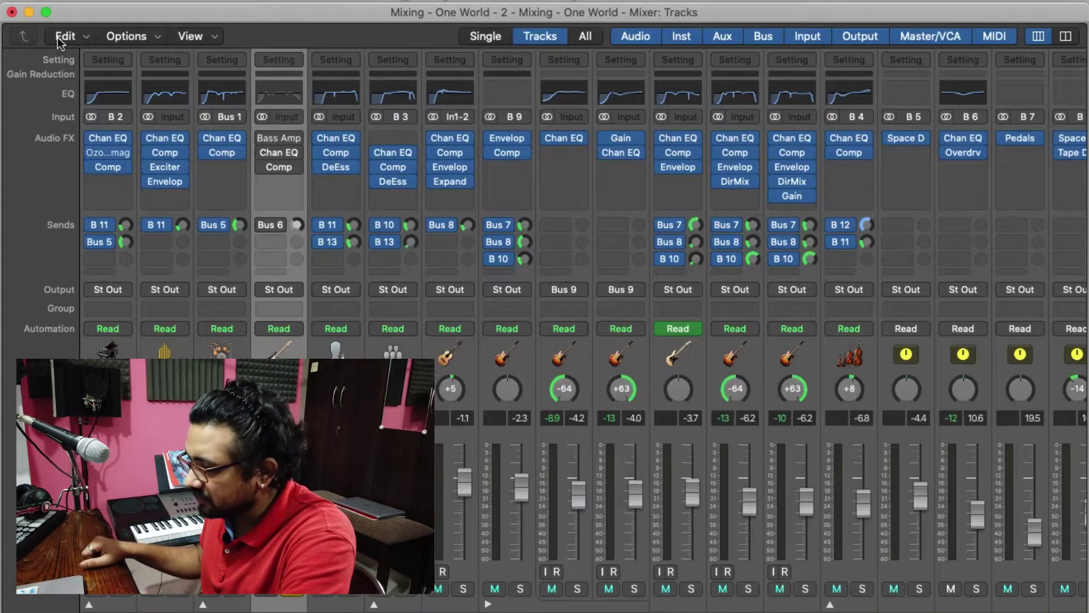
click(278, 152)
click(76, 74)
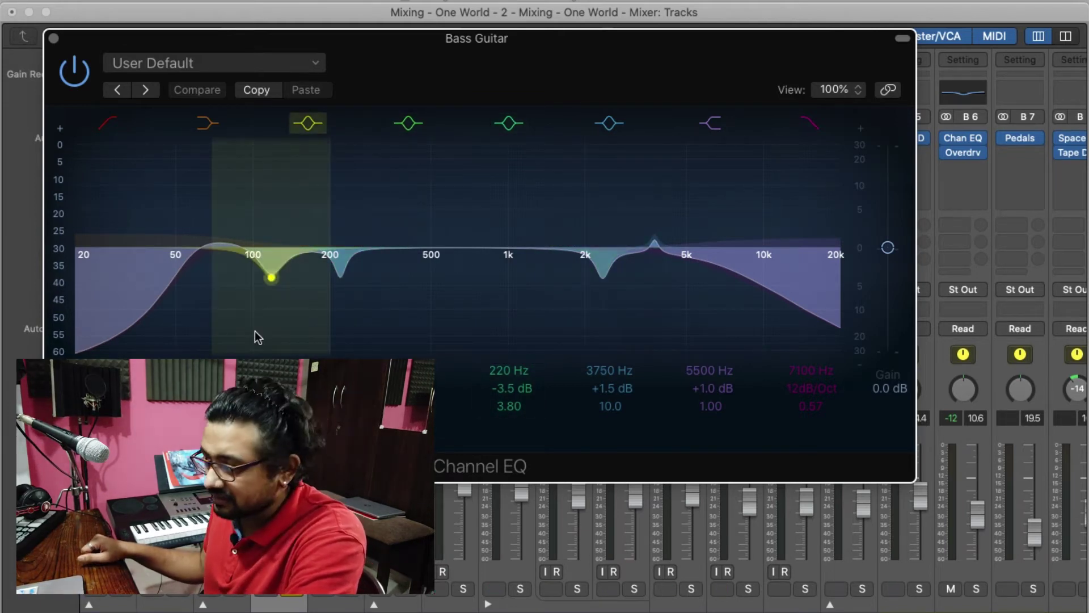
click(53, 38)
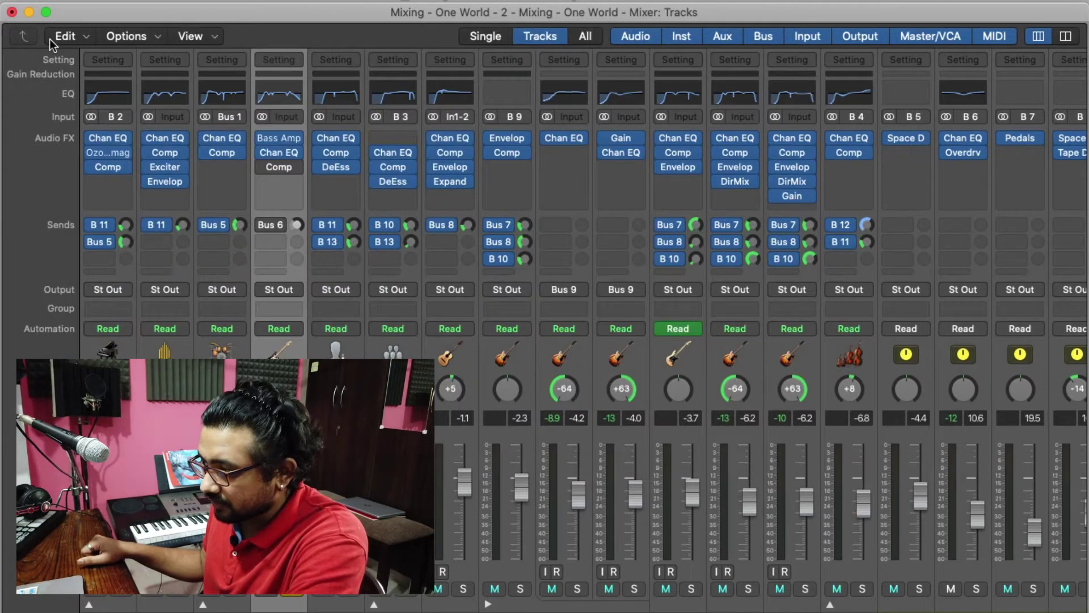
Step: View the Bass Guitar's Compressor settings and its guitar presets without changing the preset, and close the plug-in
click(284, 167)
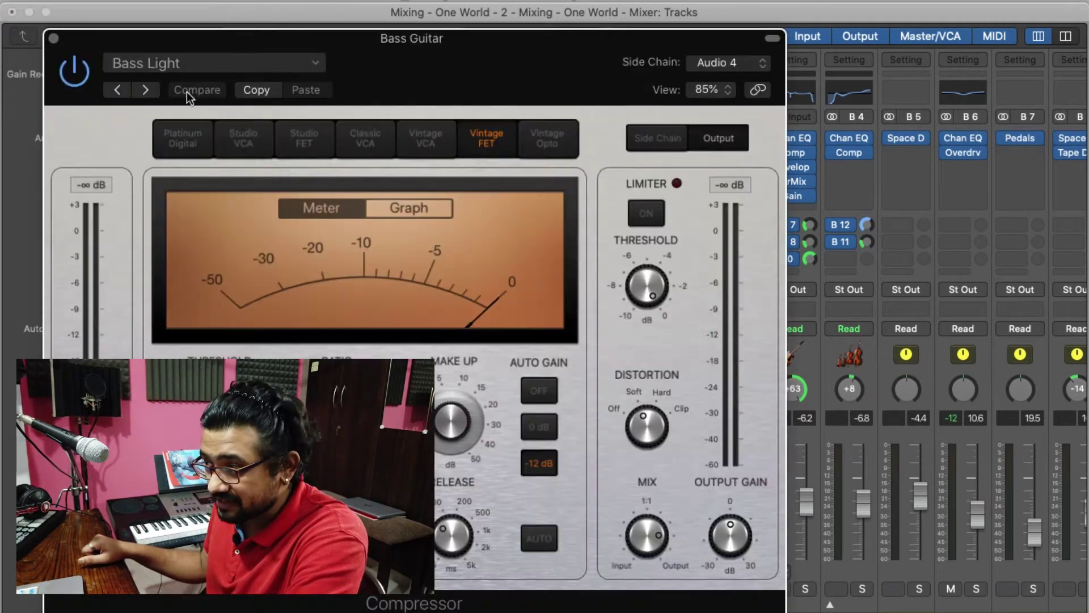
click(155, 66)
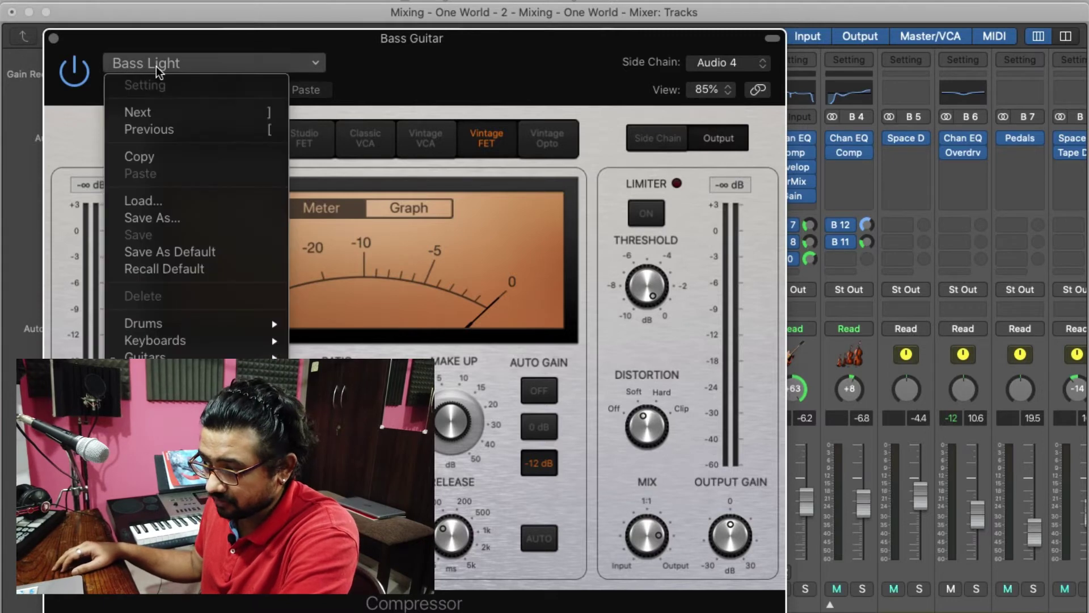
mouse_move(203, 345)
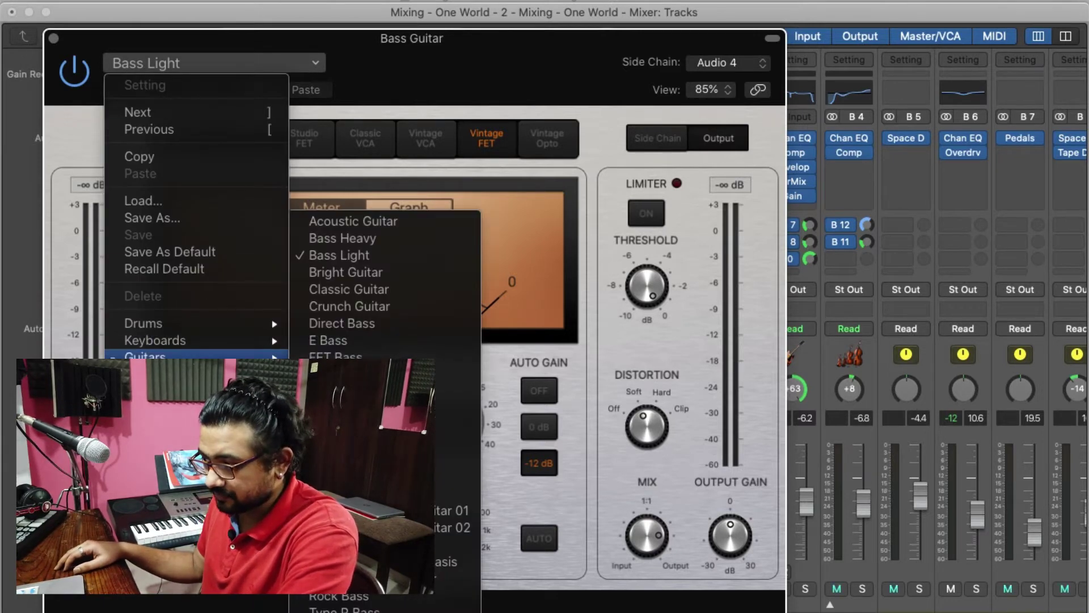
click(381, 70)
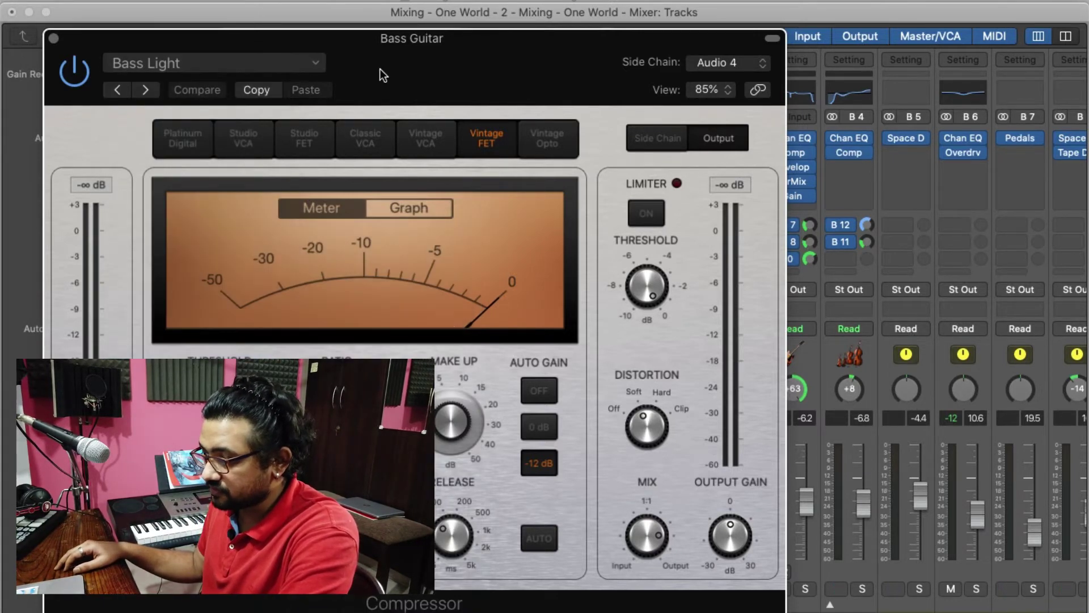
click(53, 38)
Step: Activate the Bass Guitar's send to Bus 6 and open the Channel EQ on the Bass Amp aux channel
click(263, 224)
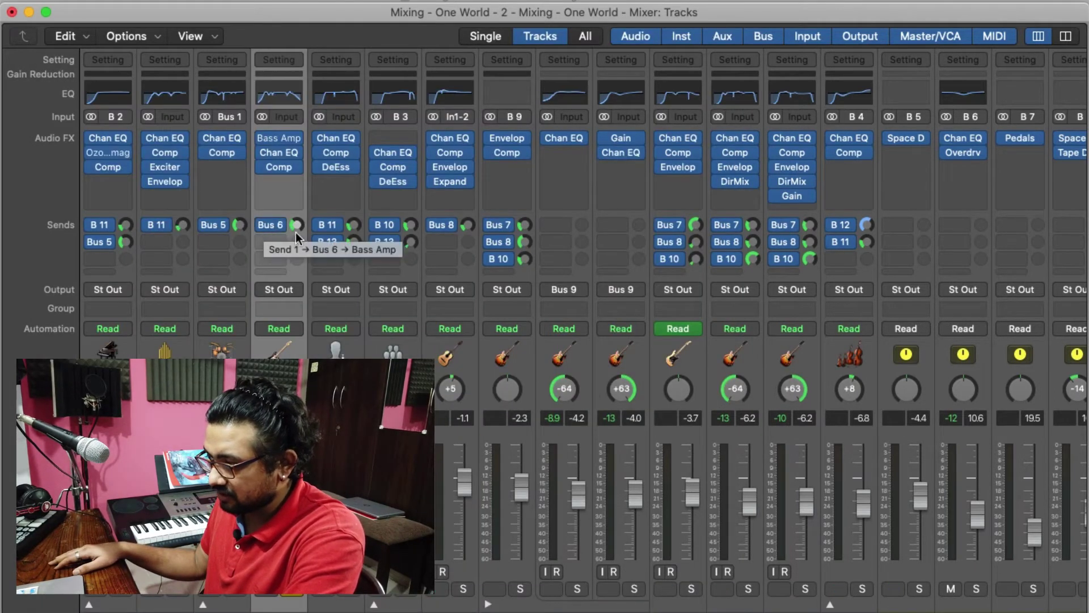
scroll(508, 222, right, 1)
scroll(907, 217, right, 5)
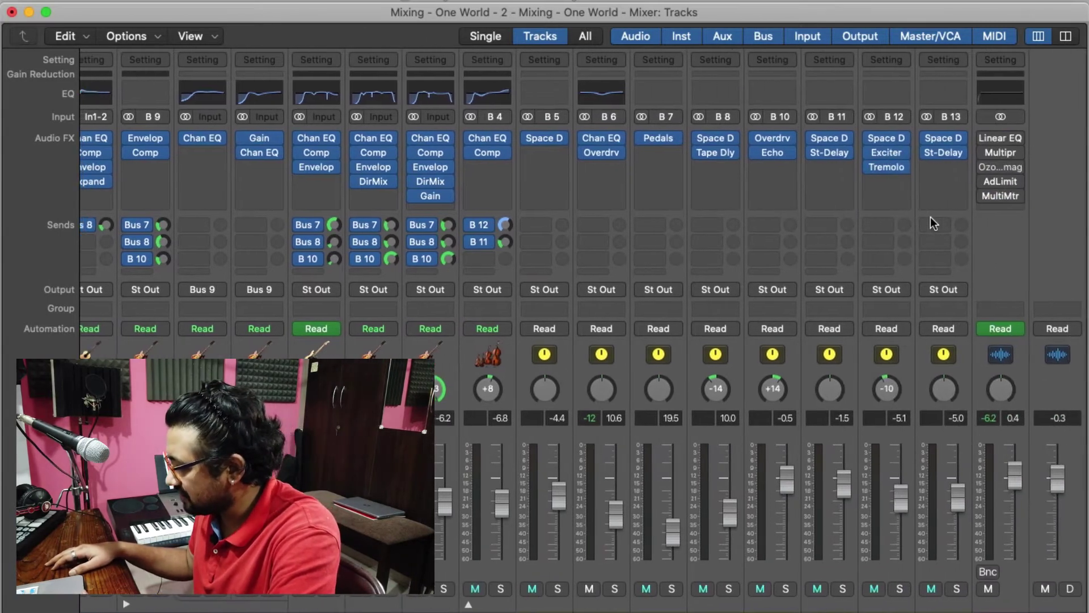
click(602, 138)
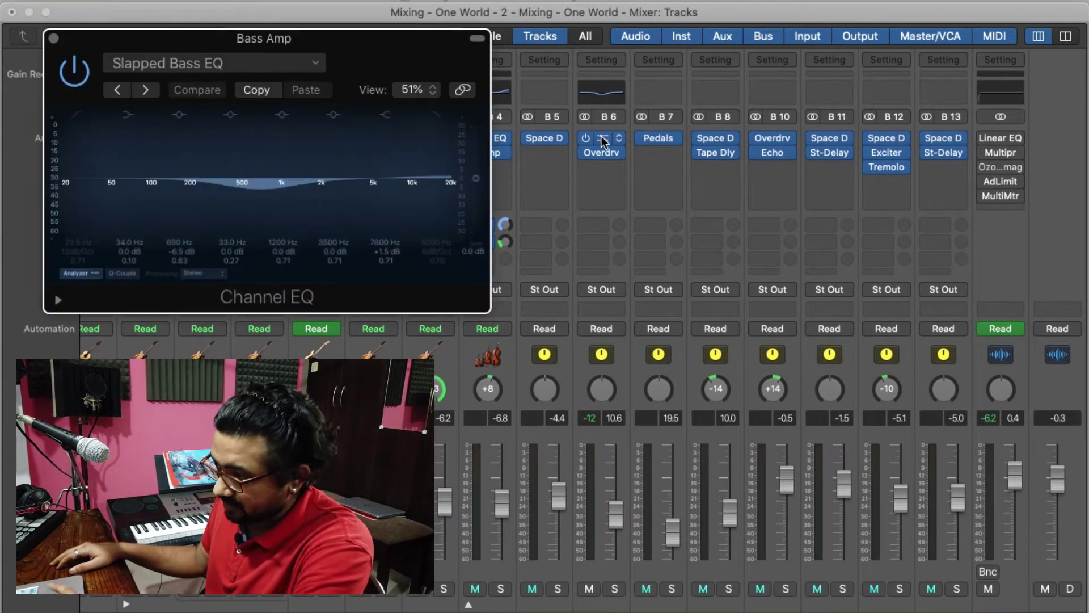
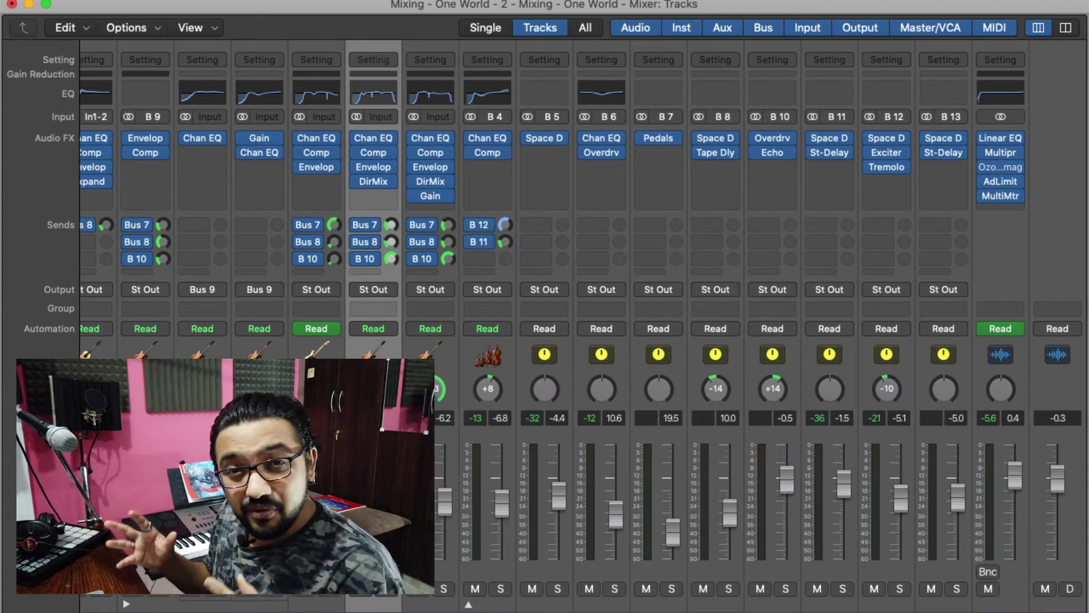
Step: Solo the Overdrive Guitar (L) and Overdrive Guitar (R) channels and start playback
scroll(388, 598, left, 8)
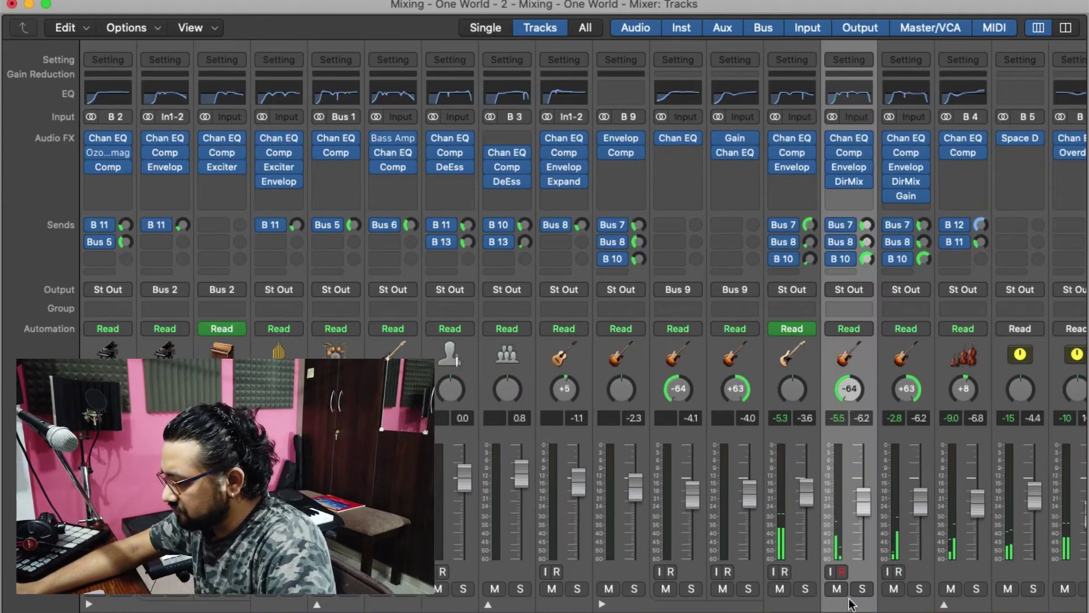
click(862, 589)
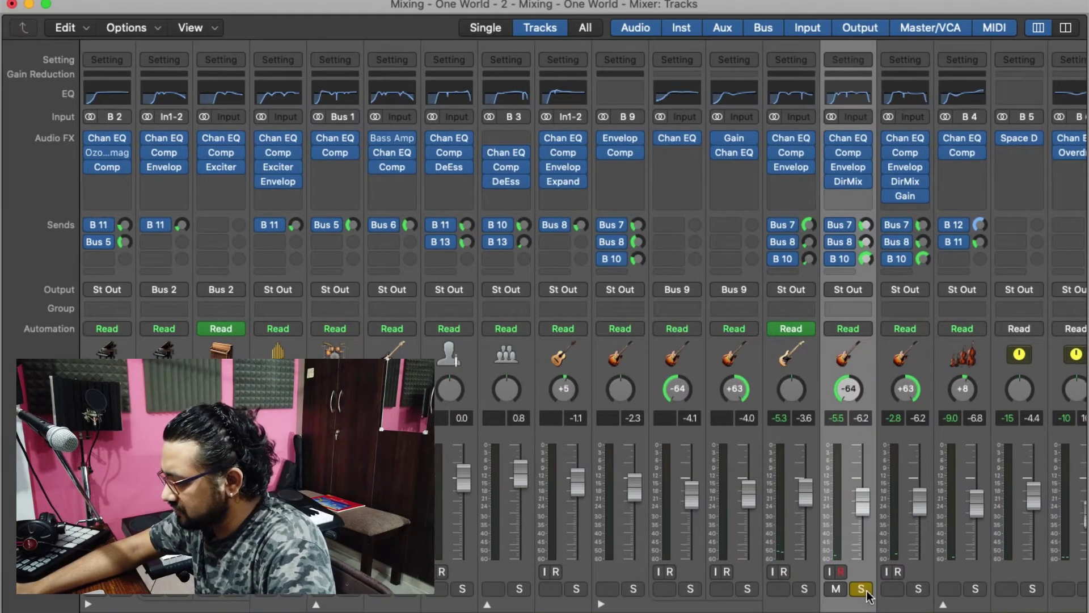
scroll(871, 593, right, 2)
click(836, 590)
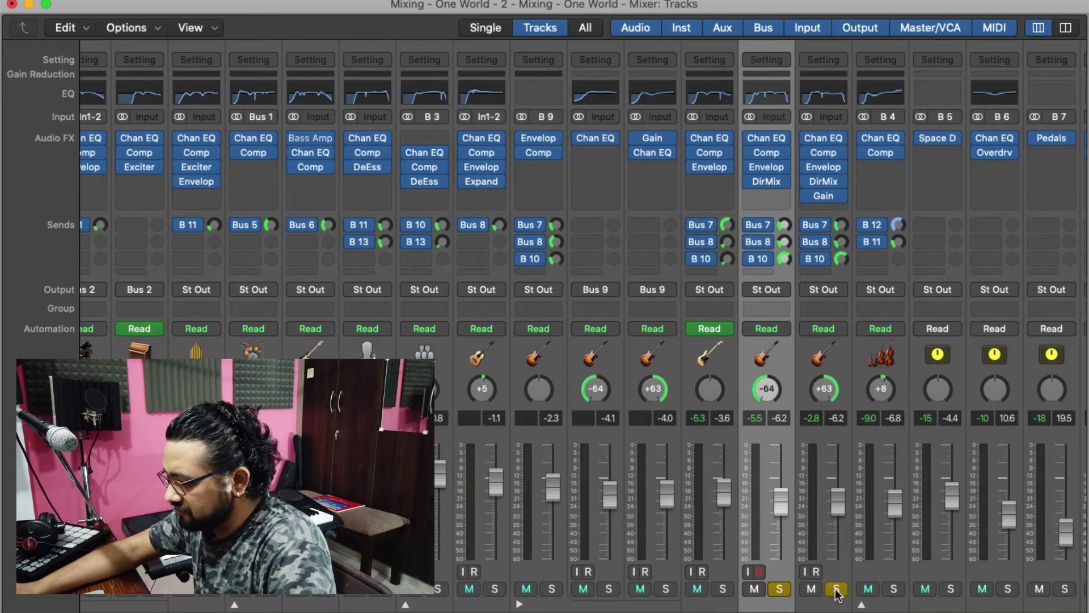
key(space)
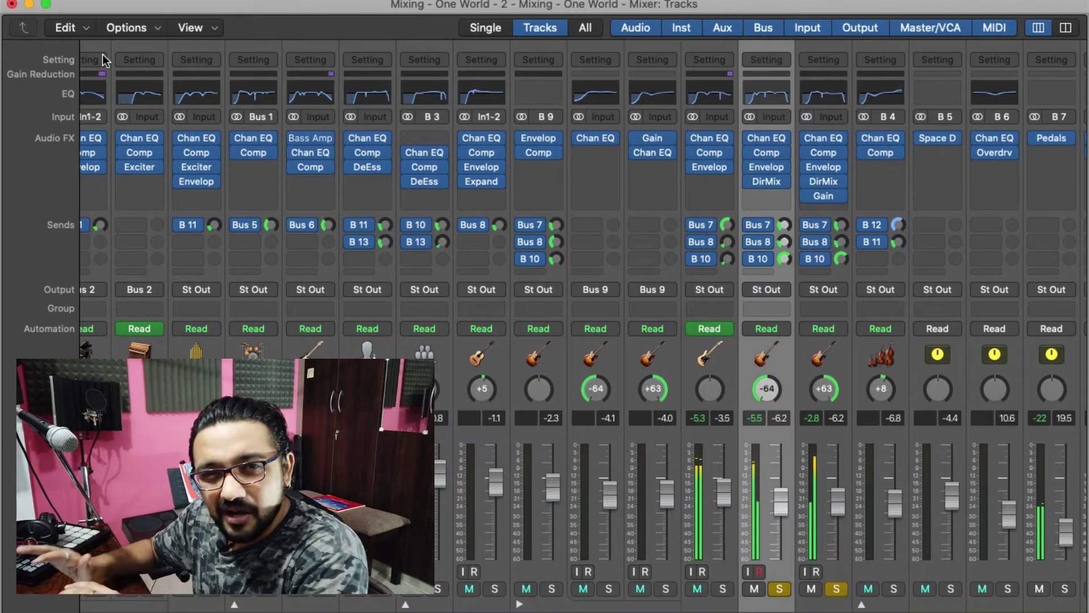
Step: Compare the Channel EQs of Overdrive Guitar (L) and (R) in separate windows with and without playback, and close both
mouse_move(653, 140)
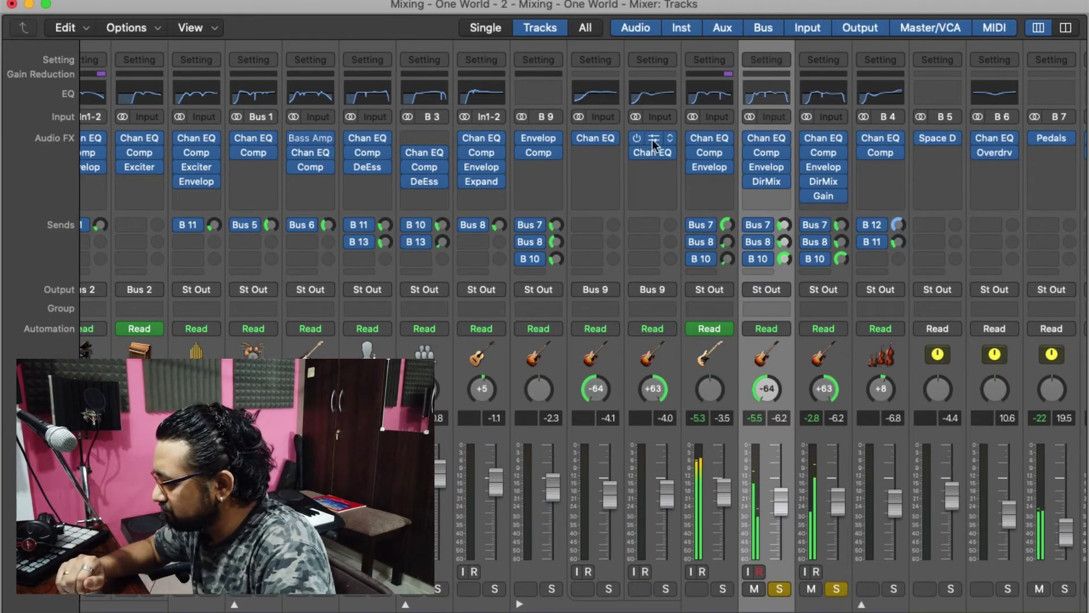
click(755, 92)
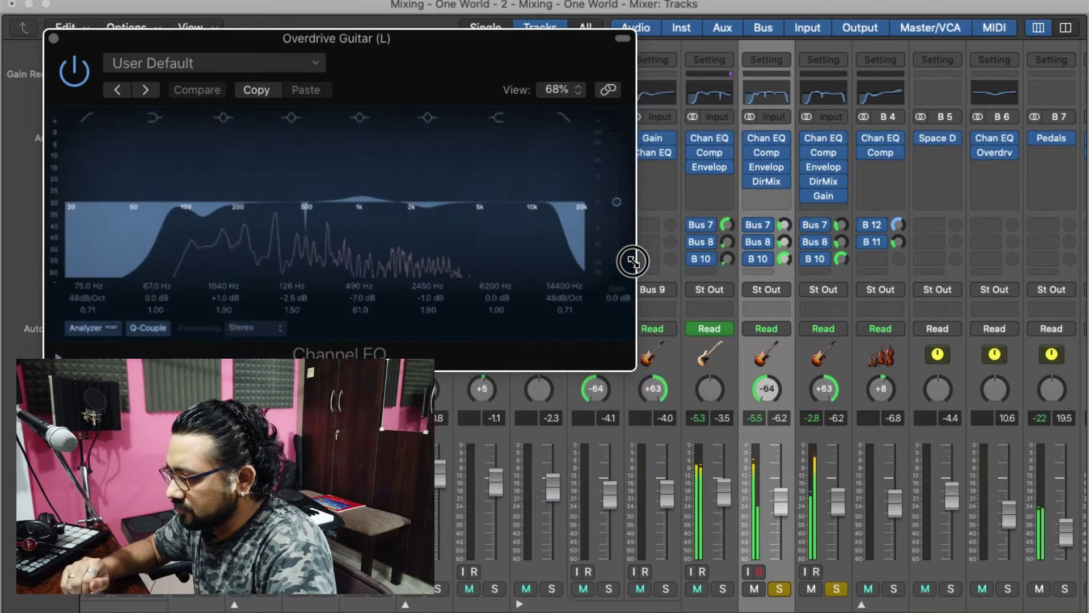
click(837, 92)
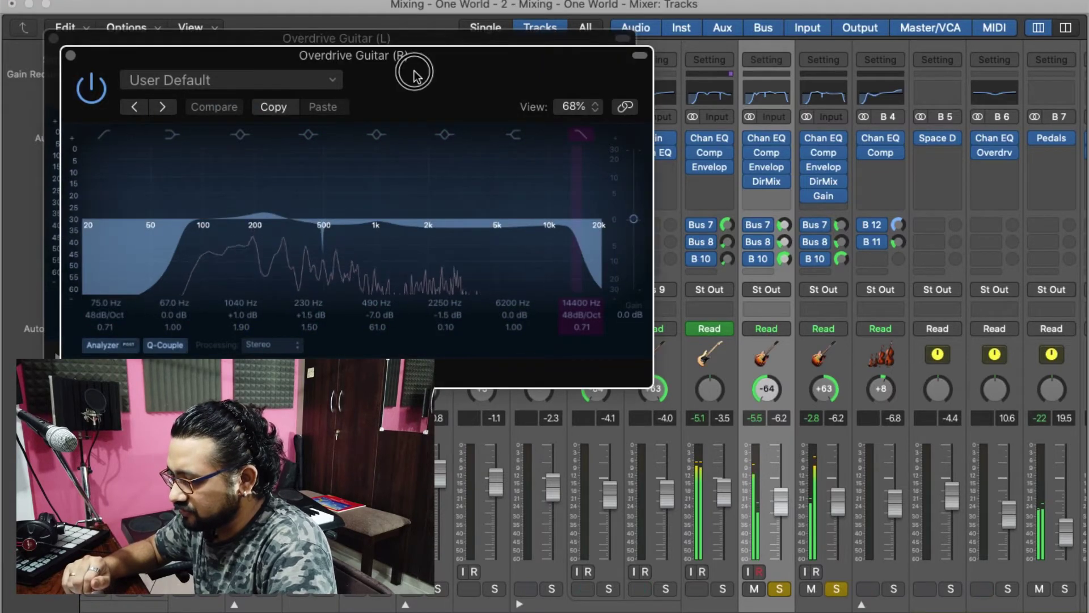
drag(414, 71, 803, 269)
drag(510, 61, 467, 19)
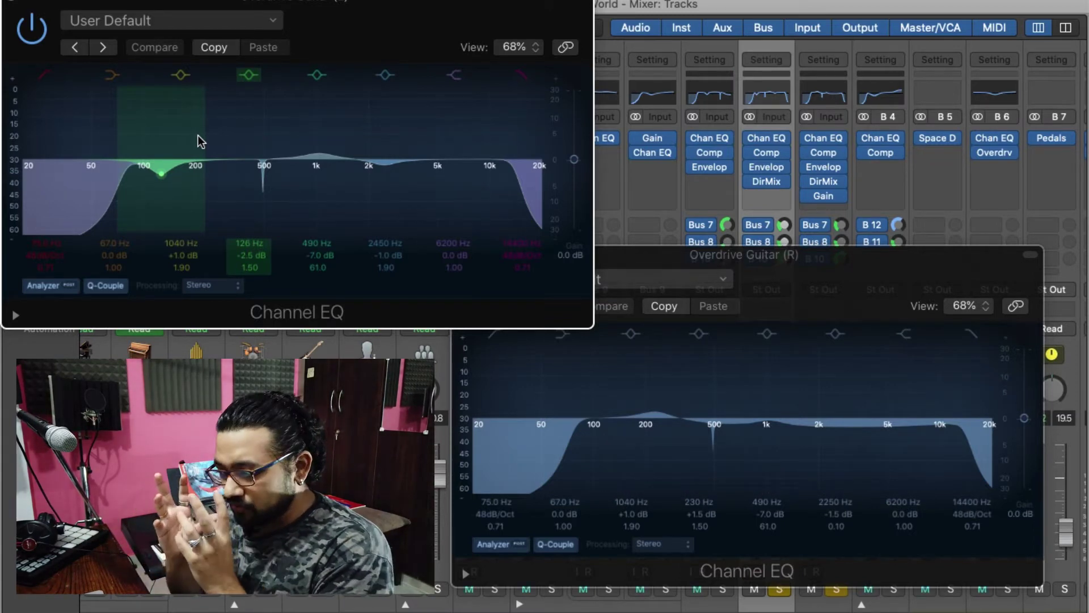
key(space)
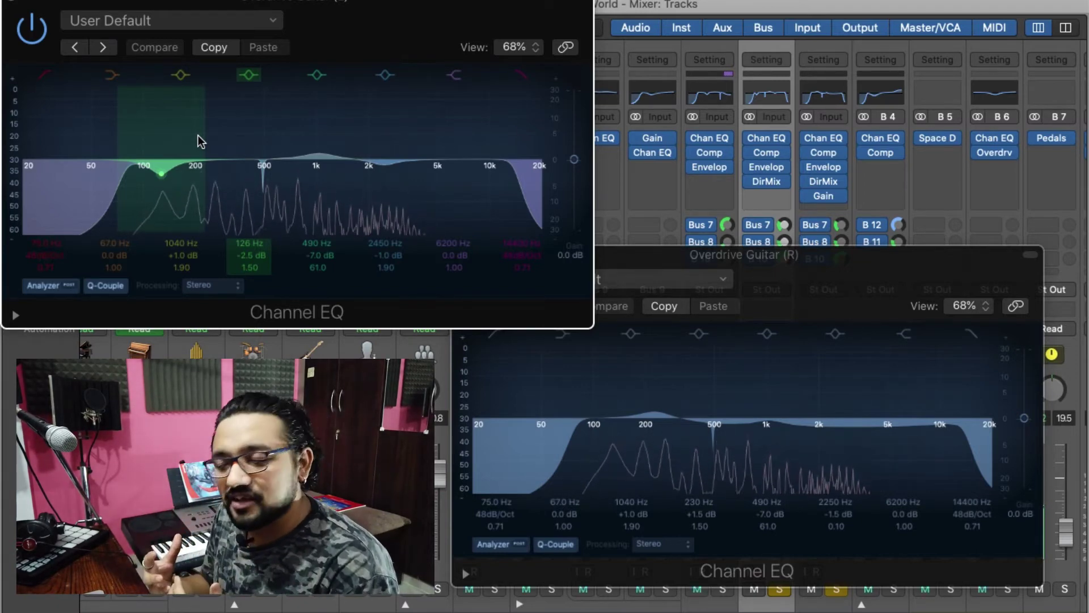
click(12, 3)
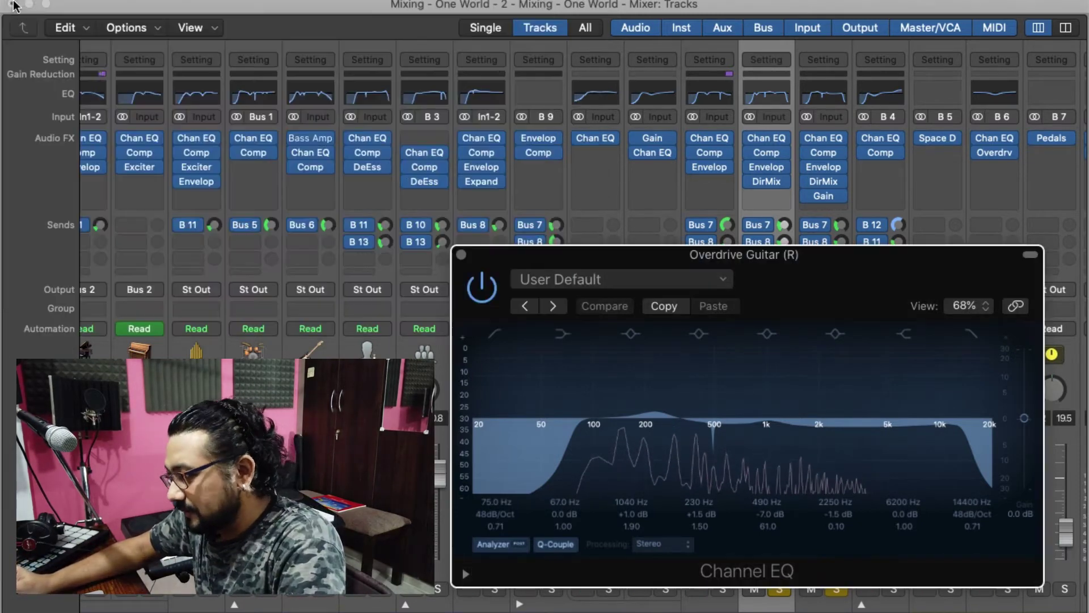
click(462, 254)
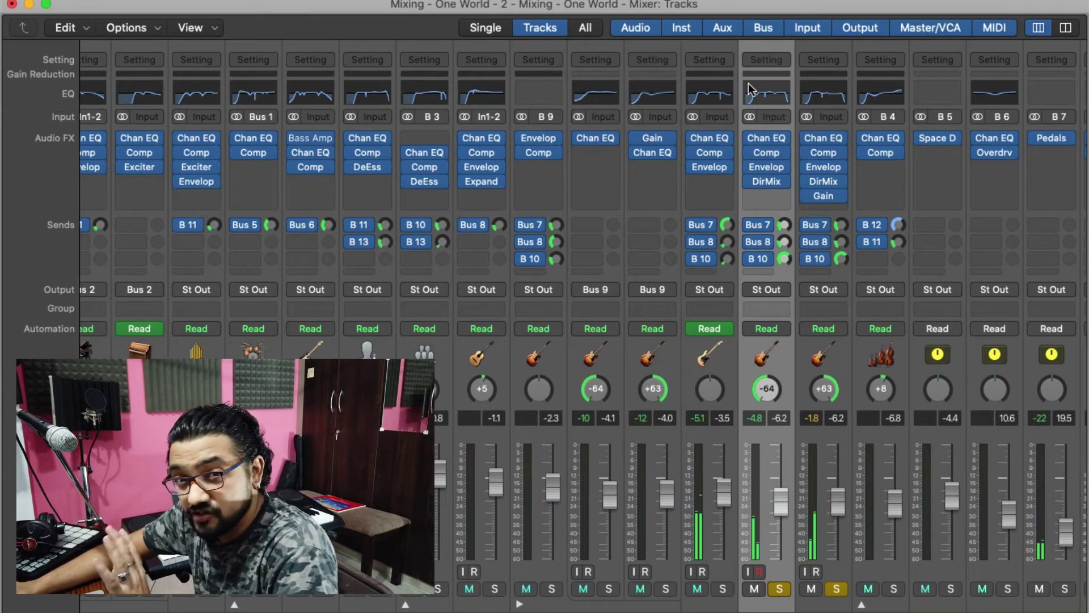
Step: View the Compressor settings on Overdrive Guitar (L) and close the plug-in
click(763, 151)
drag(377, 38, 379, 27)
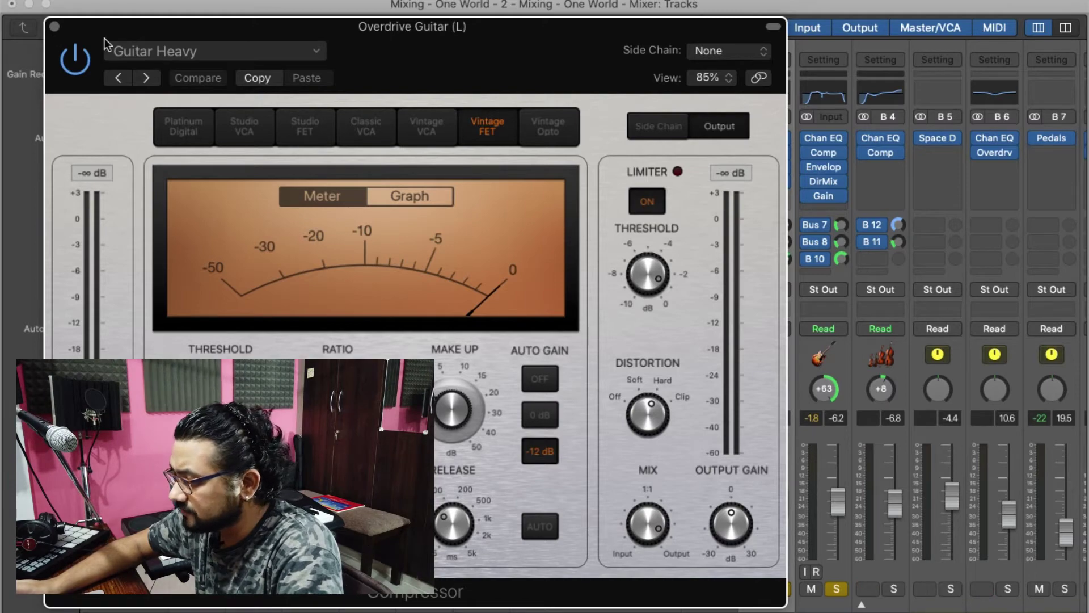
click(54, 27)
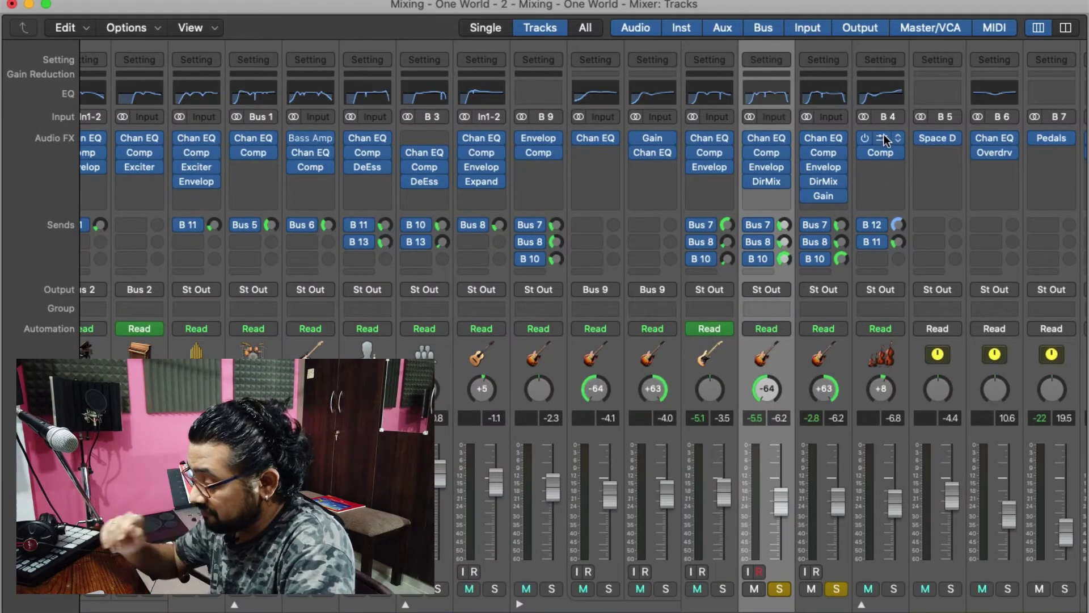
Step: View the Enveloper and Direction Mixer settings on Overdrive Guitar (L), closing each plug-in
click(770, 170)
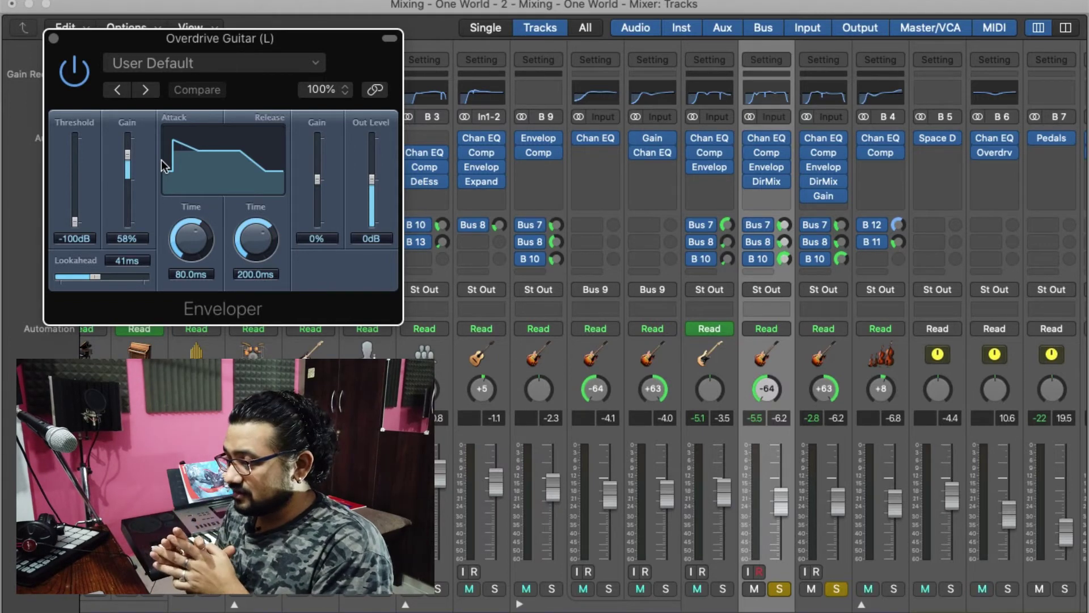
click(53, 38)
click(766, 182)
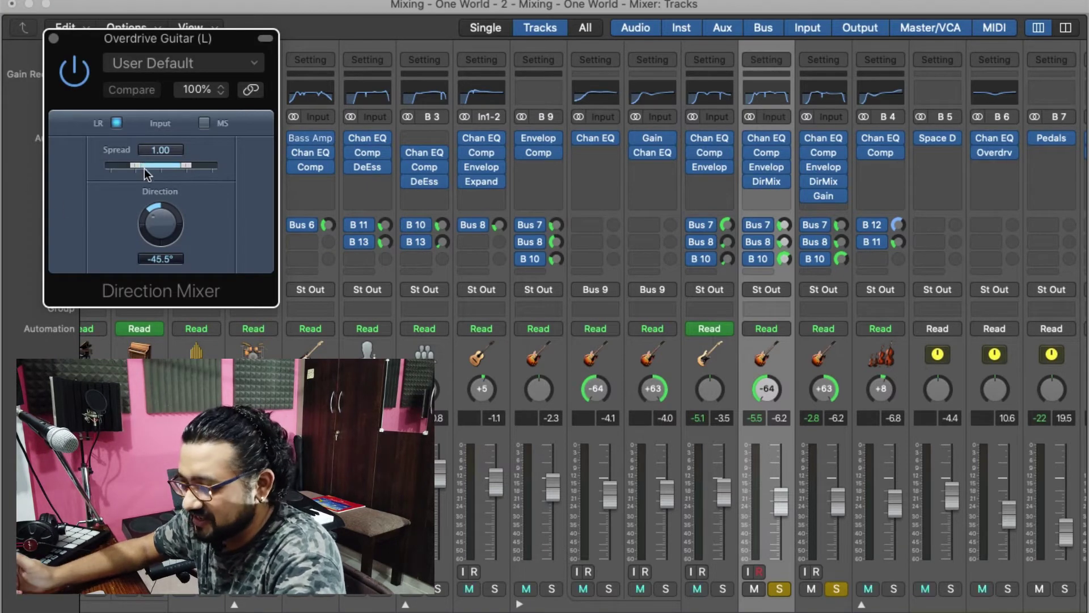
click(53, 38)
Step: View the Gain plug-in settings on Overdrive Guitar (R) and close it
mouse_move(819, 199)
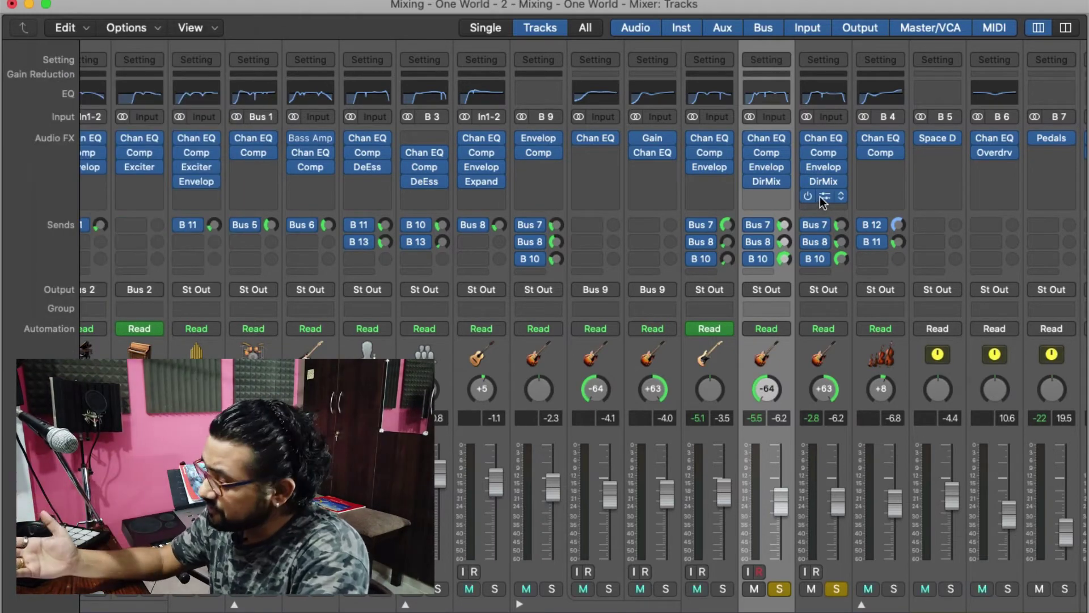
click(819, 197)
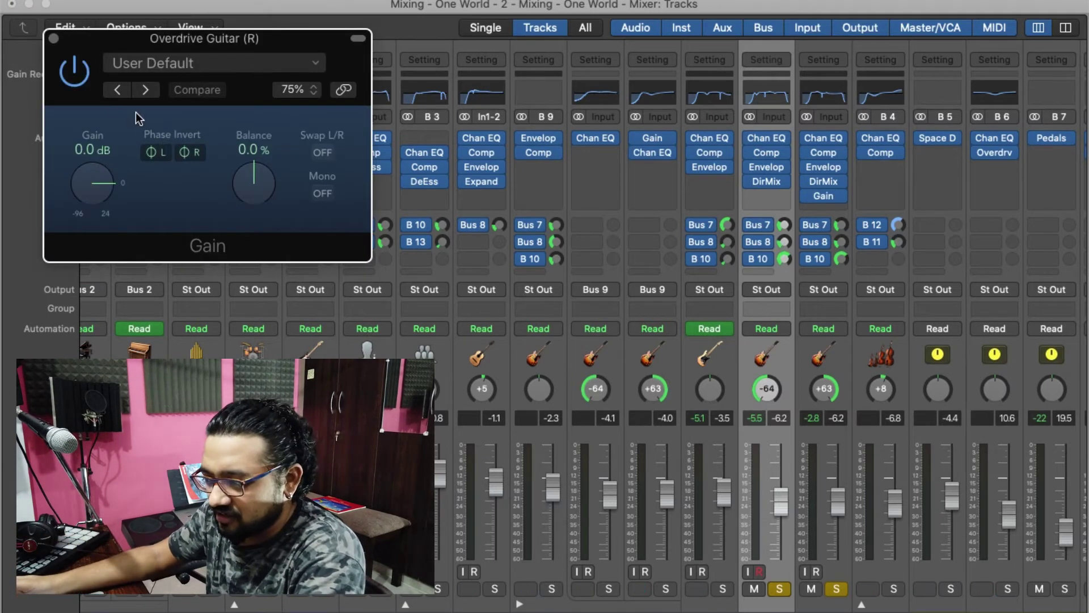
click(53, 39)
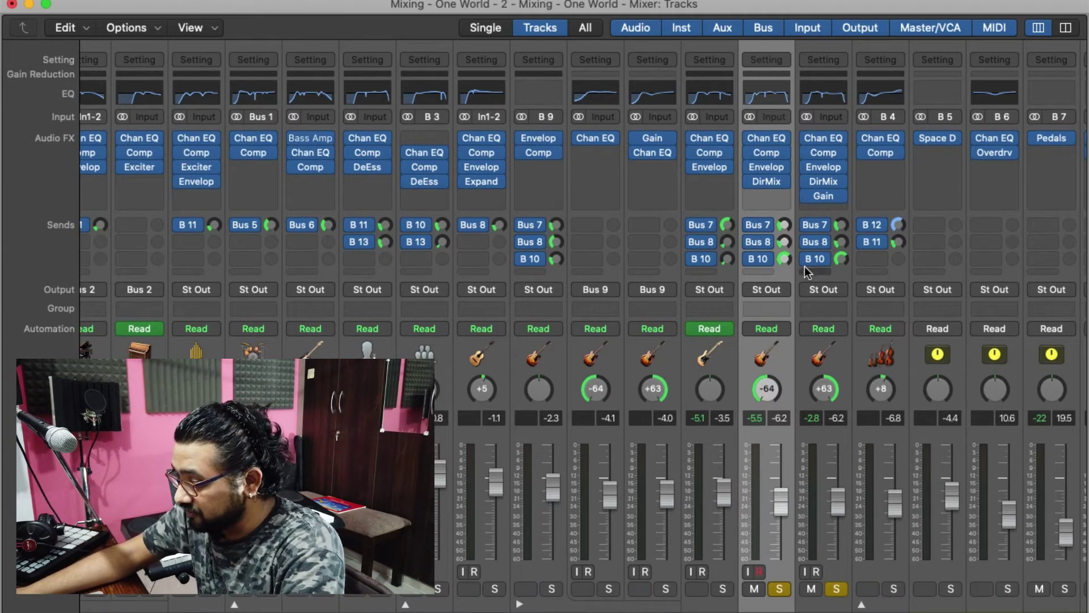
Step: View the Vintage Drive pedal in the Pedalboard on the E. GTR Amp aux channel and close the plug-in
scroll(778, 264, right, 5)
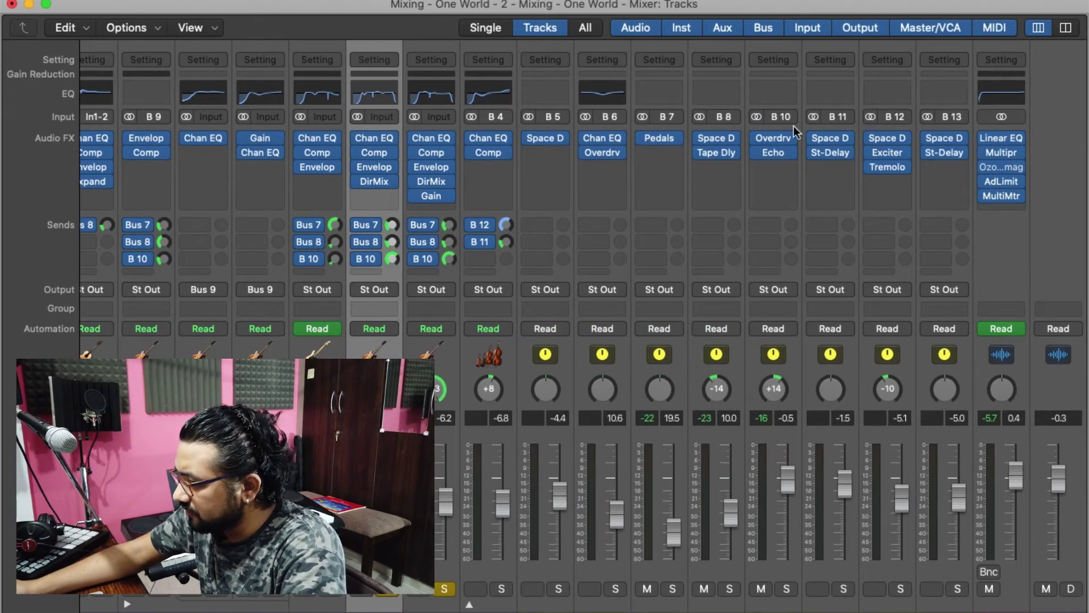
click(659, 139)
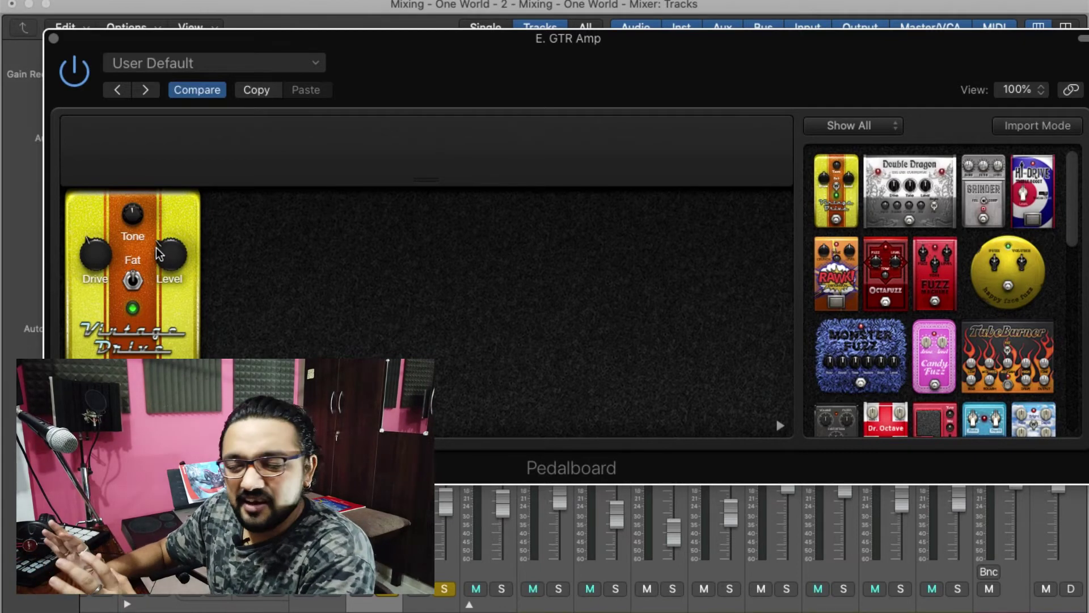
click(54, 38)
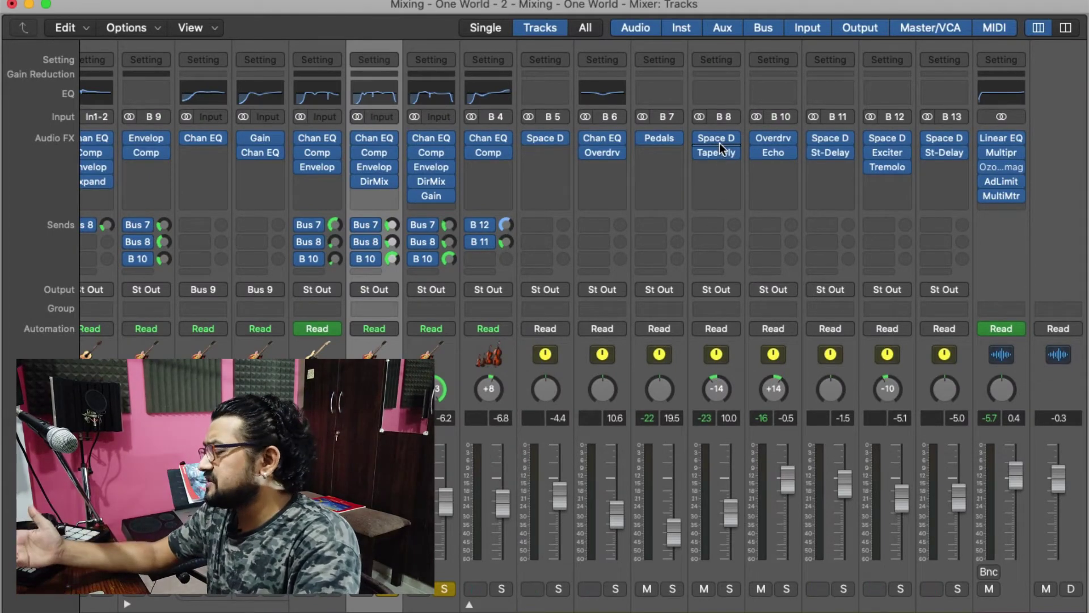
Step: Solo the GTR Delay aux channel on Bus 10 and open its Overdrive plug-in
click(702, 433)
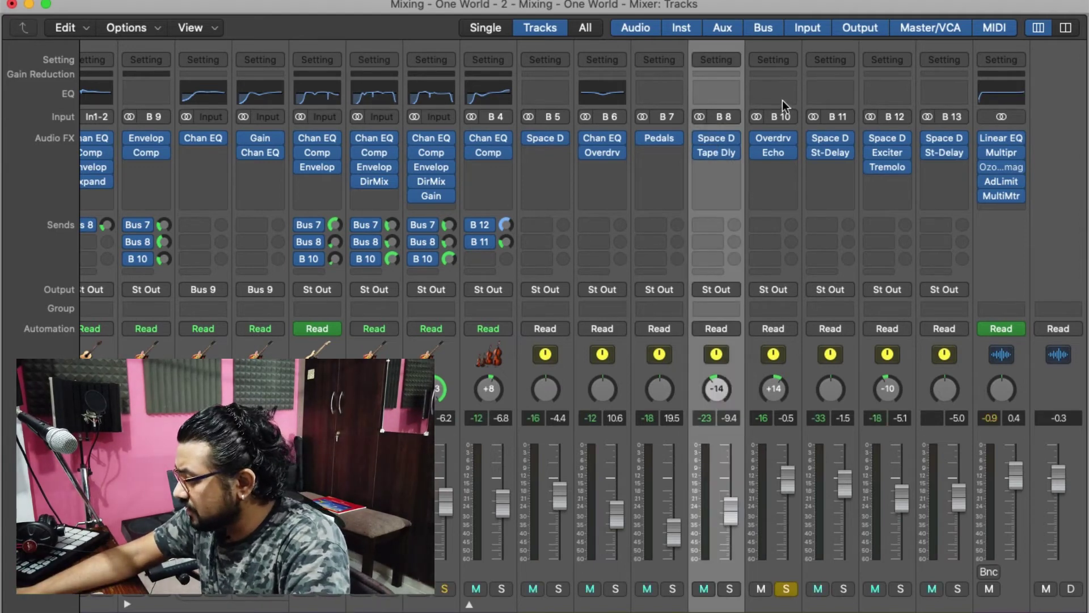
click(796, 442)
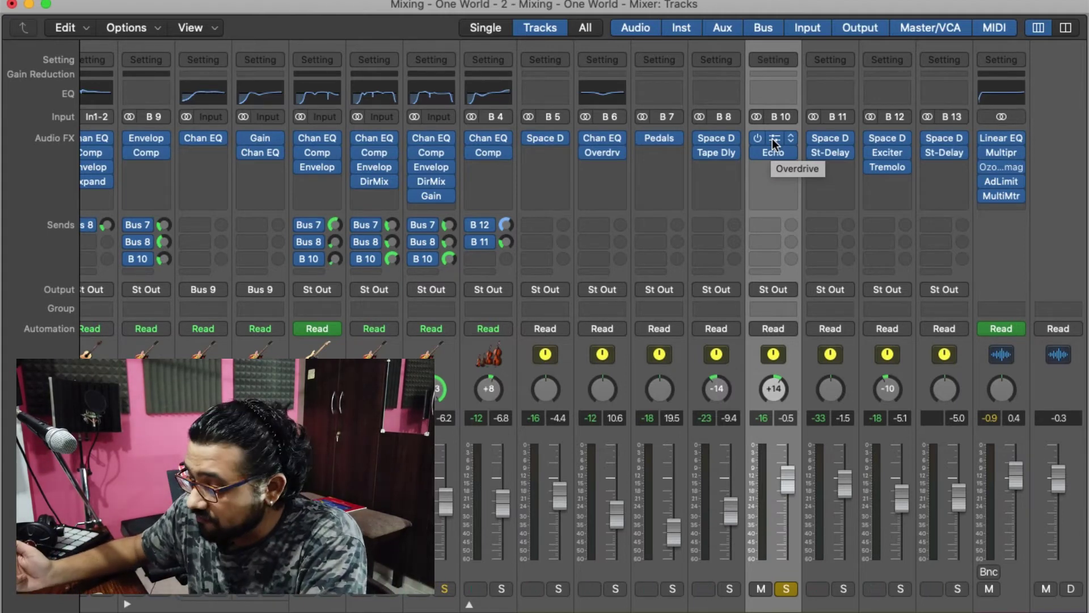
click(771, 138)
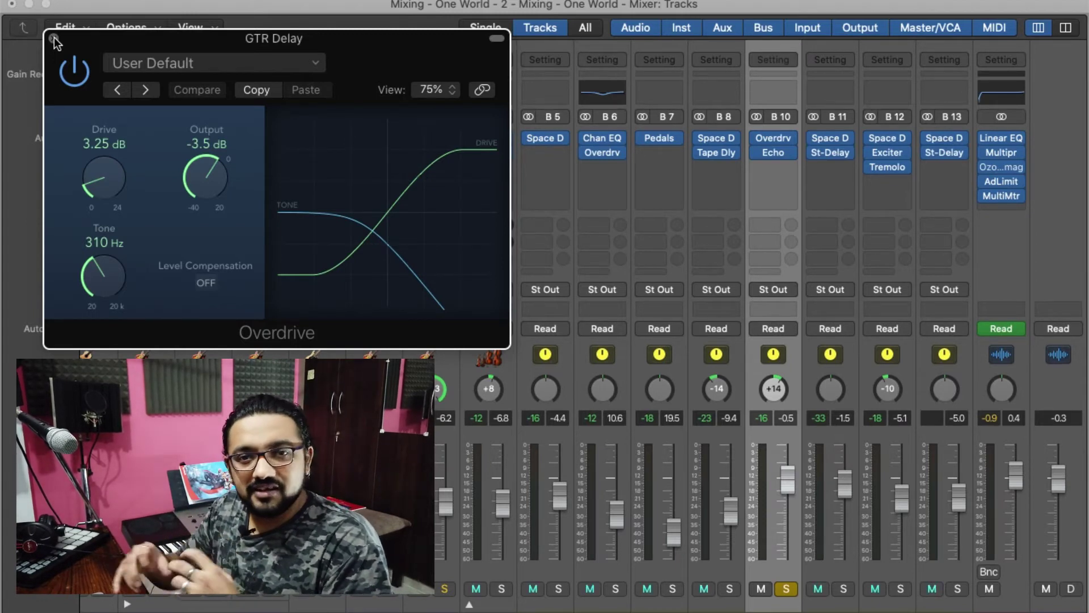
Step: View the GTR Delay aux channel's Echo settings, close the plug-in, and lower that channel's volume fader to -5.2 dB
click(53, 38)
click(774, 154)
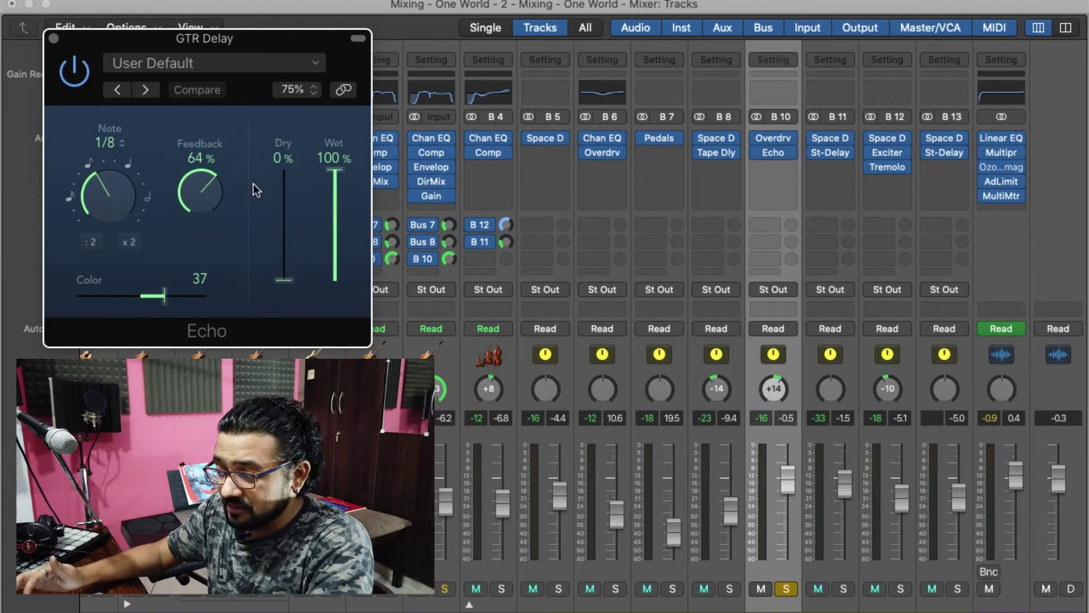
click(53, 38)
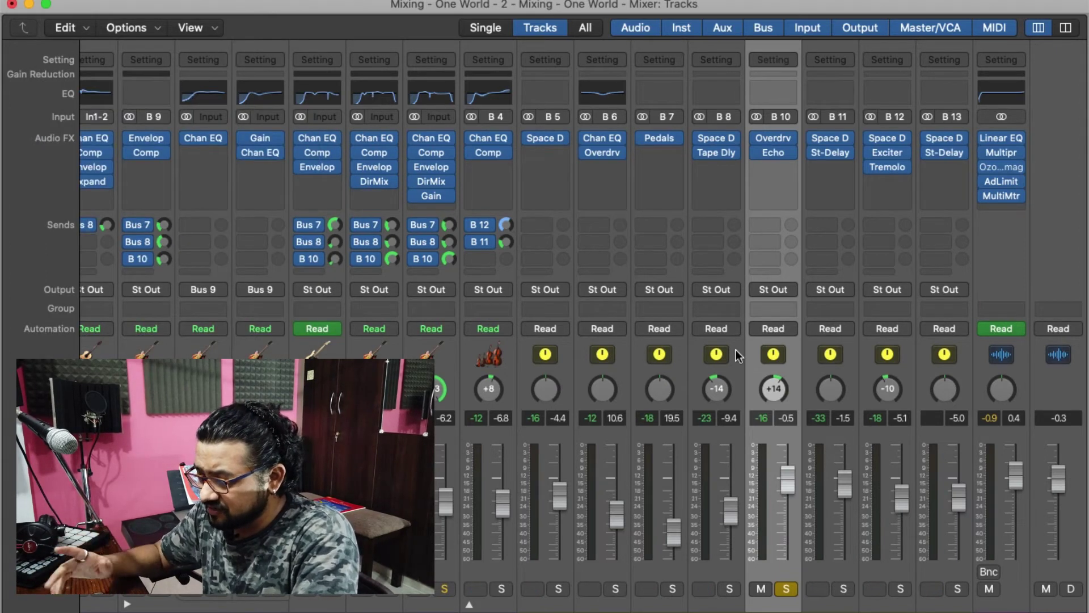
drag(788, 476, 779, 513)
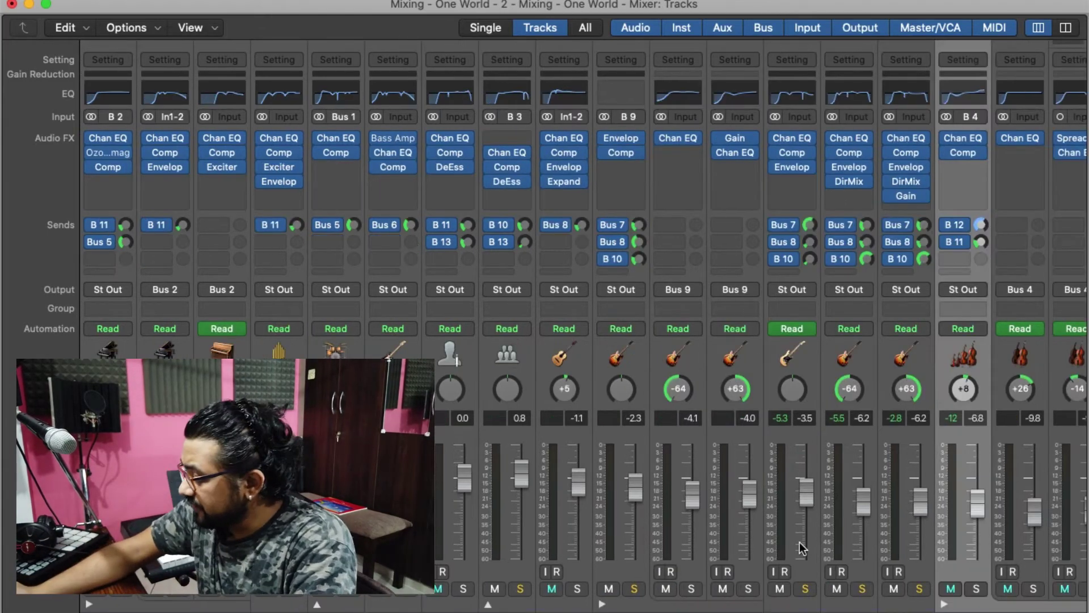
Step: View the Channel EQ curves on the Double Bass and Cello tracks inside the Bus 4 strings stack, closing each plug-in
scroll(801, 542, right, 6)
scroll(782, 537, right, 1)
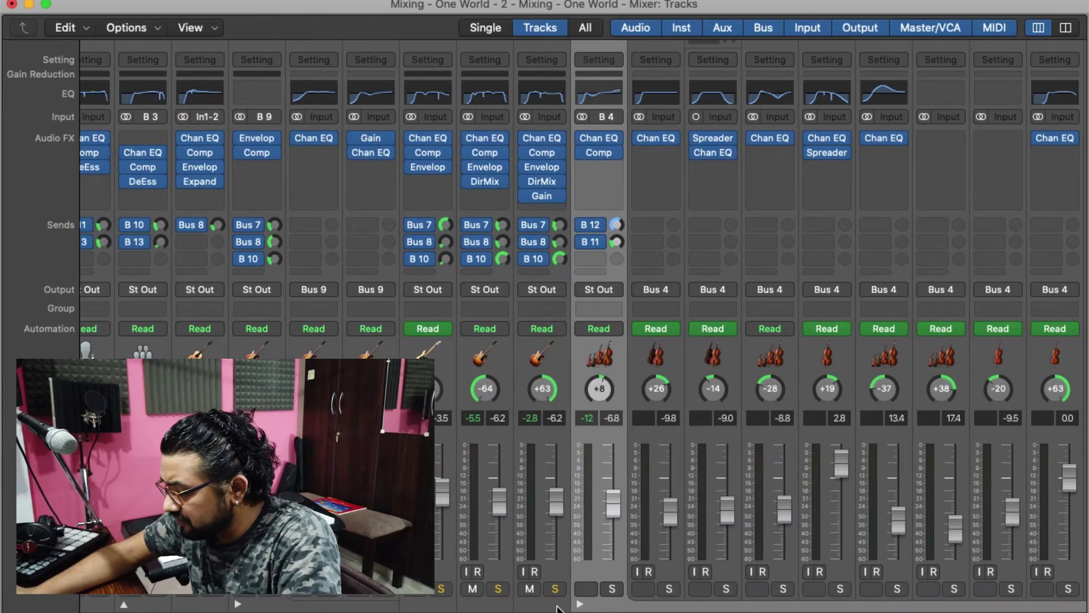
scroll(584, 608, right, 1)
scroll(583, 609, right, 4)
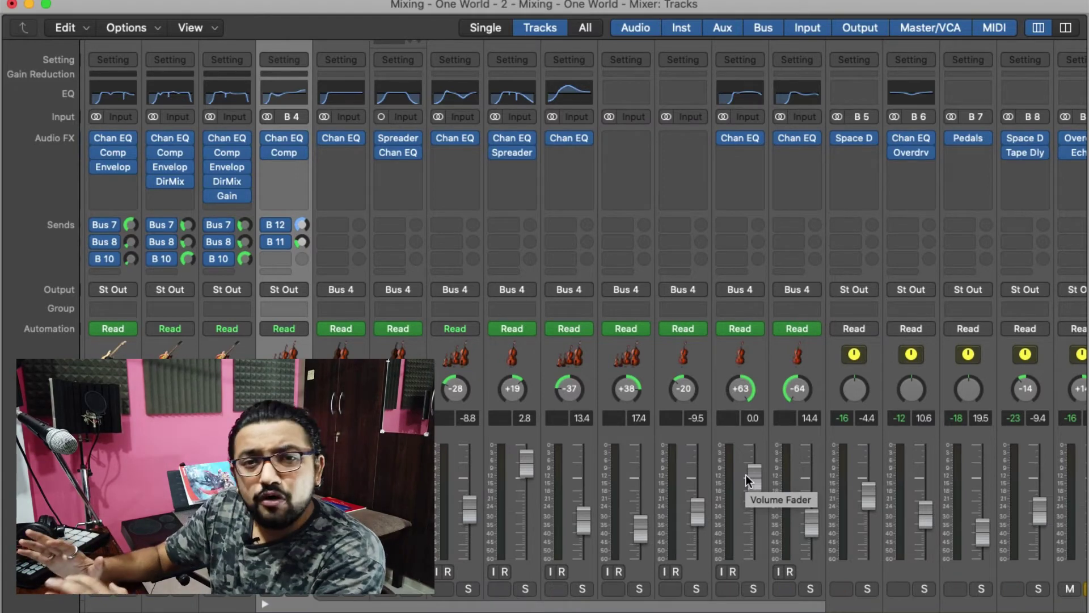
click(347, 99)
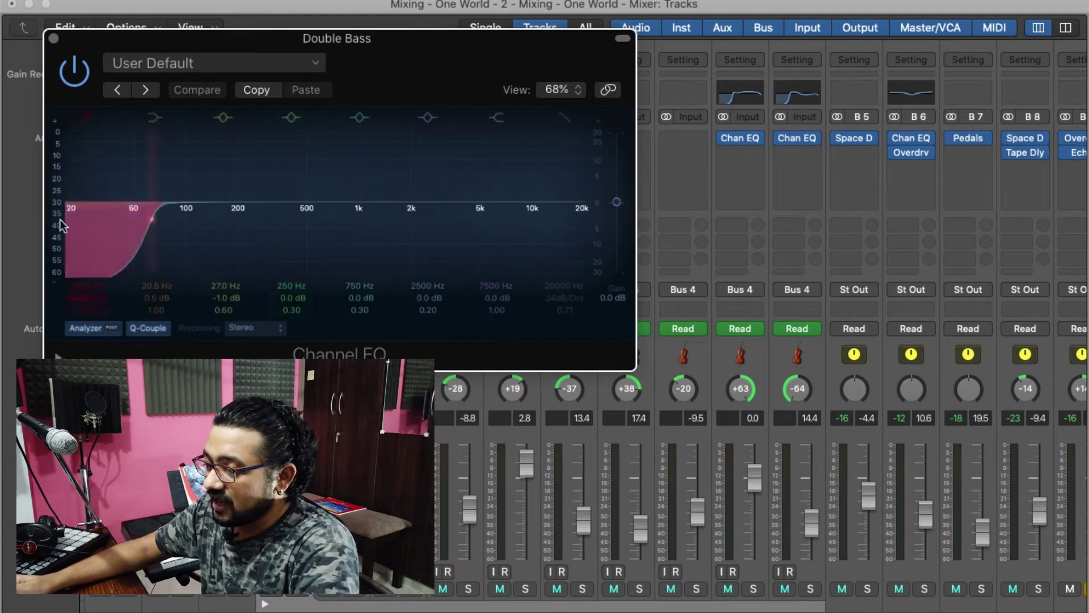
click(52, 38)
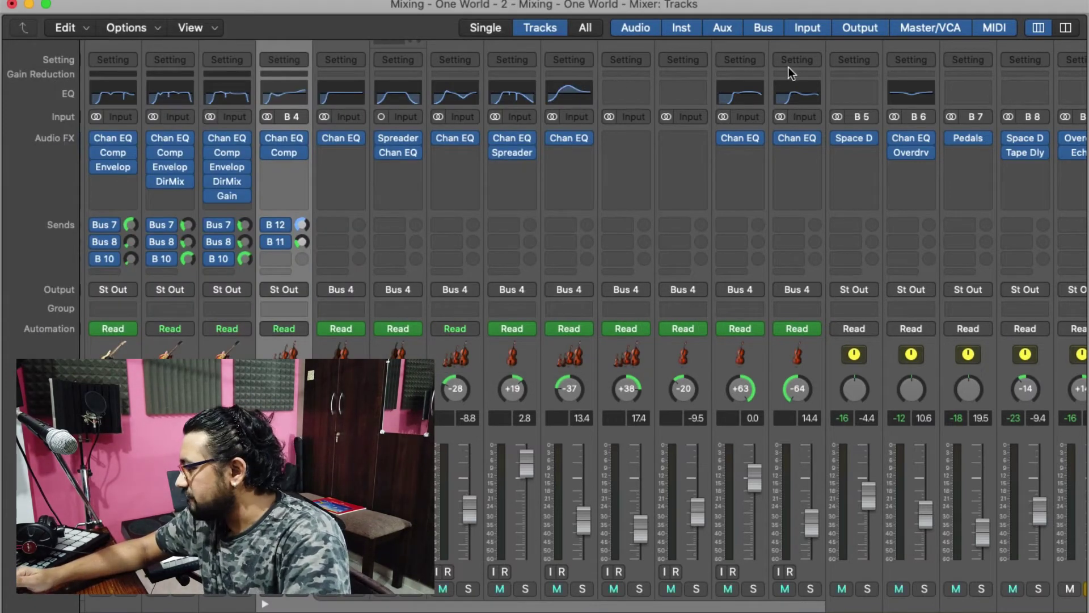
double_click(414, 100)
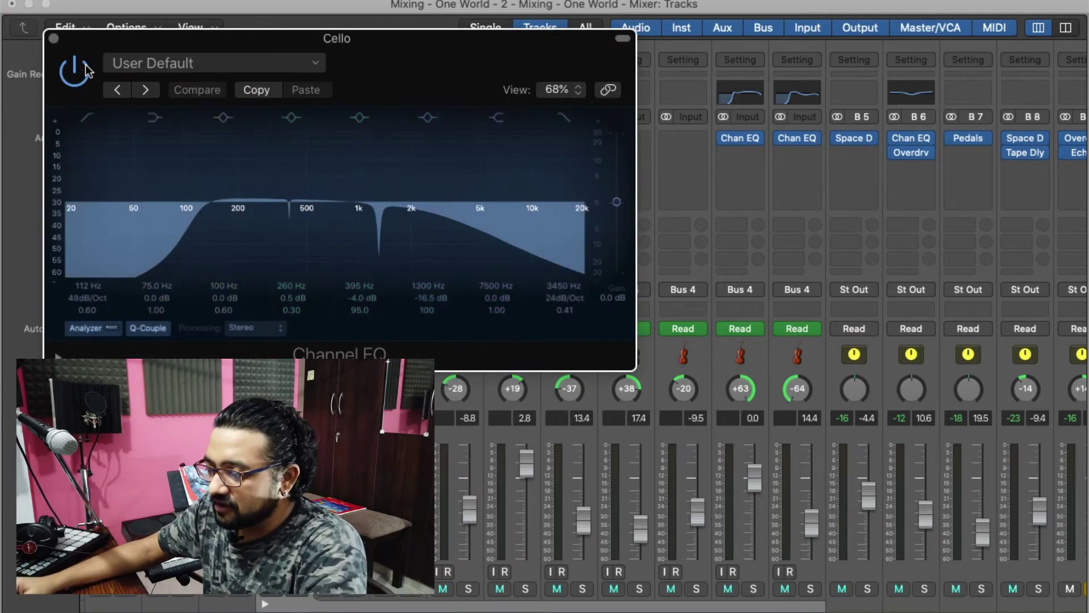
click(54, 38)
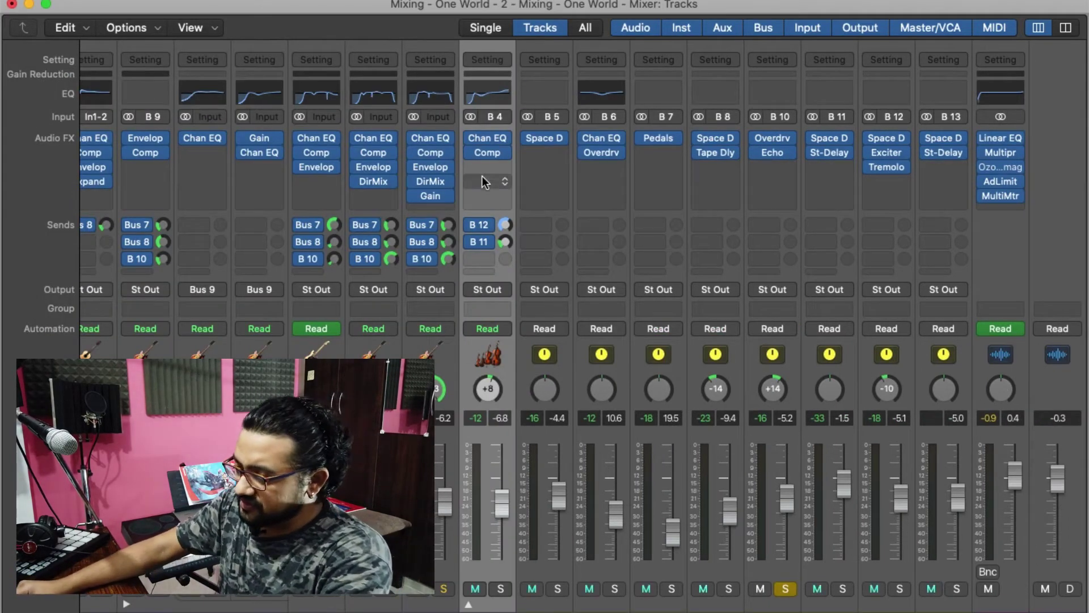
Step: View the Compressor on the strings stack's main Bus 4 channel and close it
click(488, 150)
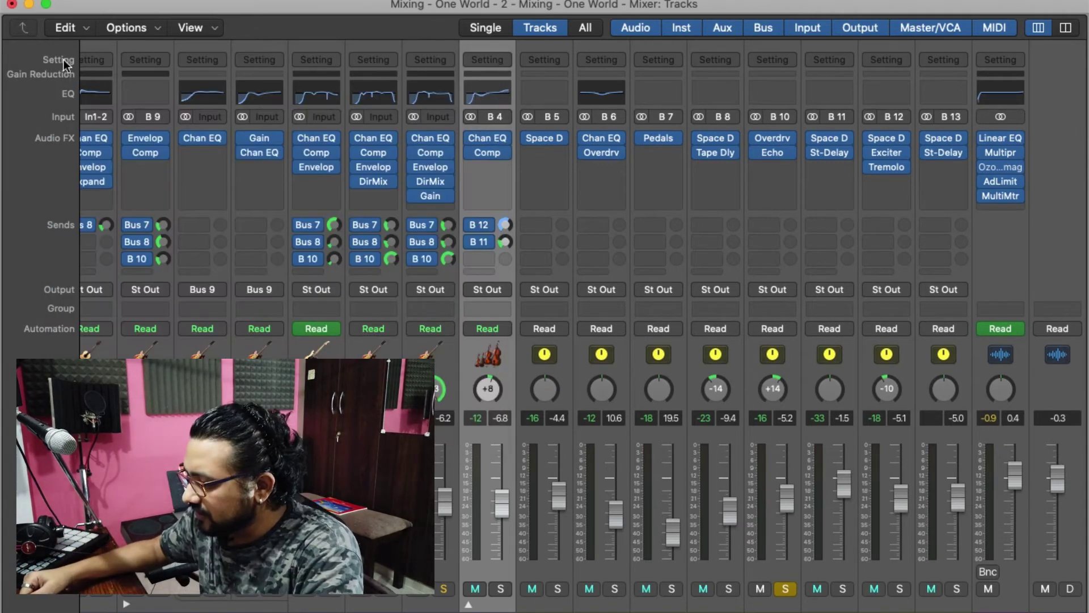
scroll(487, 544, left, 3)
scroll(485, 539, left, 2)
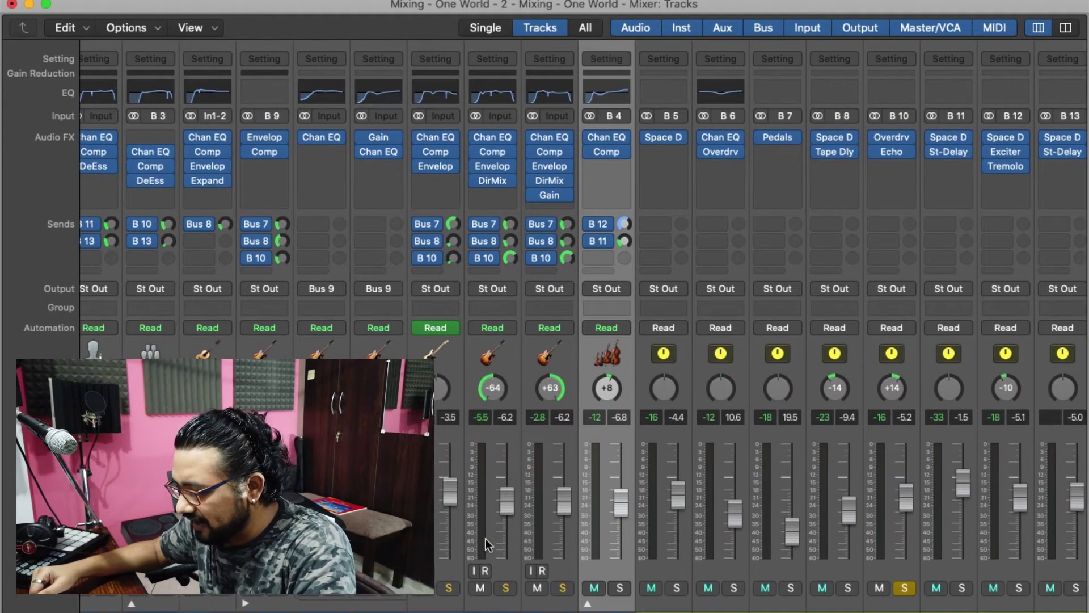
Step: Select the center-panned electric guitar channel and examine its sends to Bus 7, Bus 8 and the Bus 10 GTR Delay
click(437, 599)
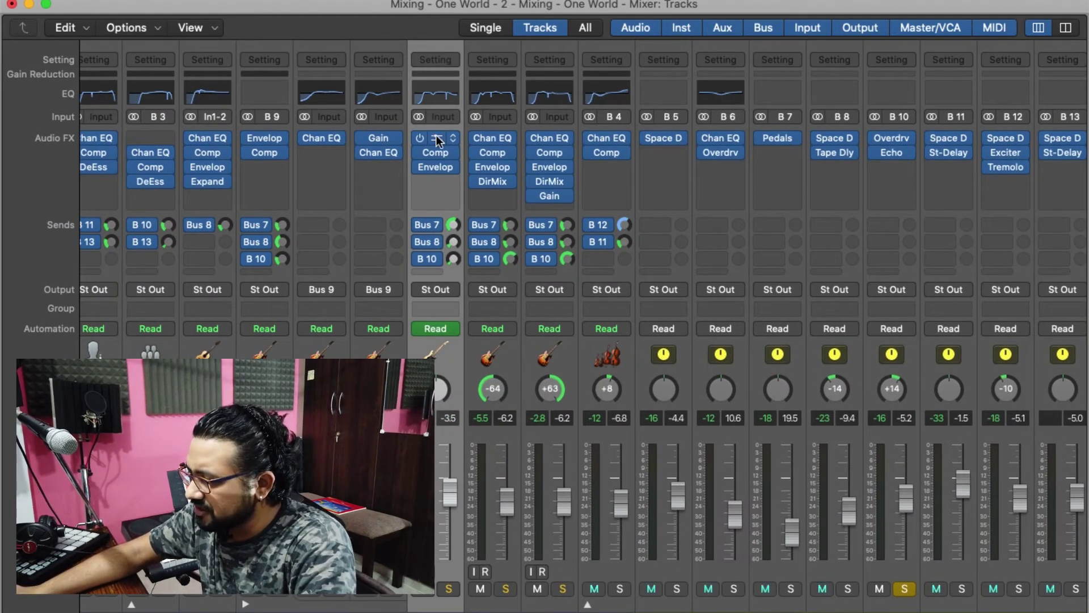
mouse_move(442, 140)
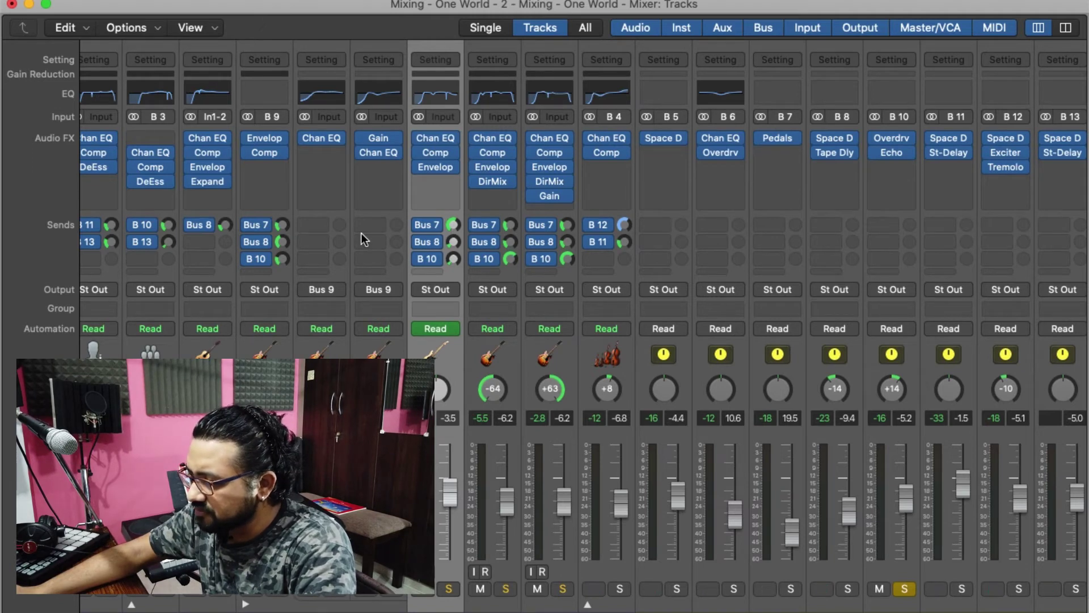
scroll(361, 232, left, 5)
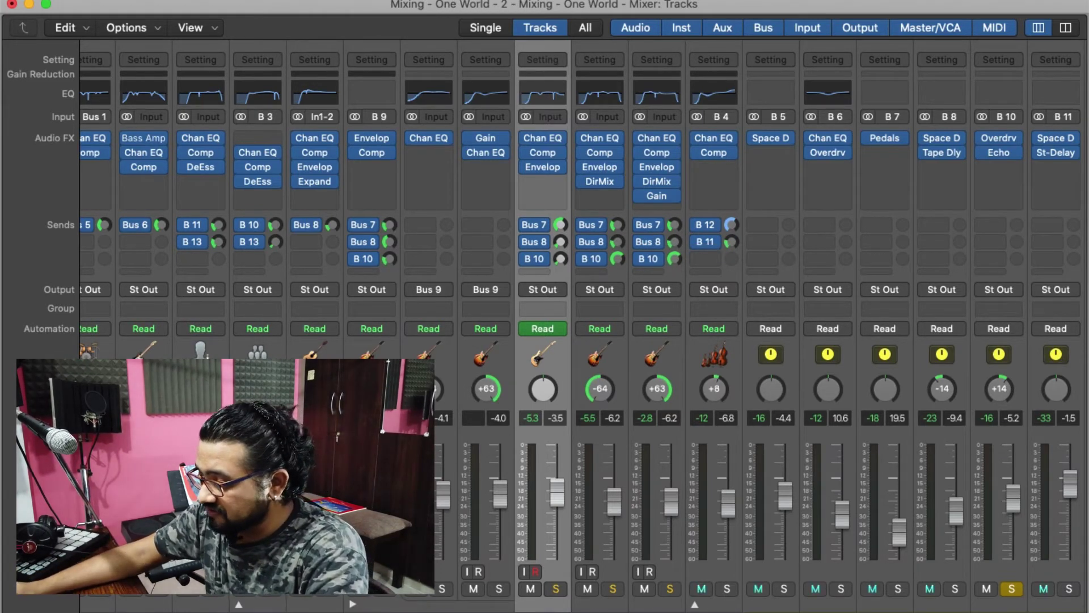
scroll(594, 610, left, 2)
scroll(594, 610, right, 4)
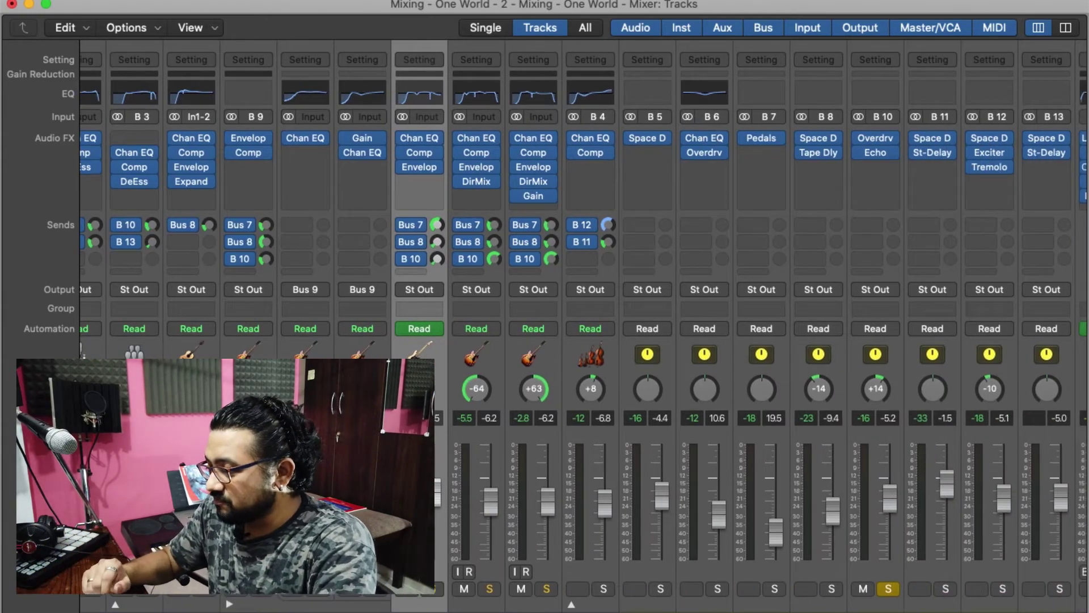
scroll(594, 610, right, 2)
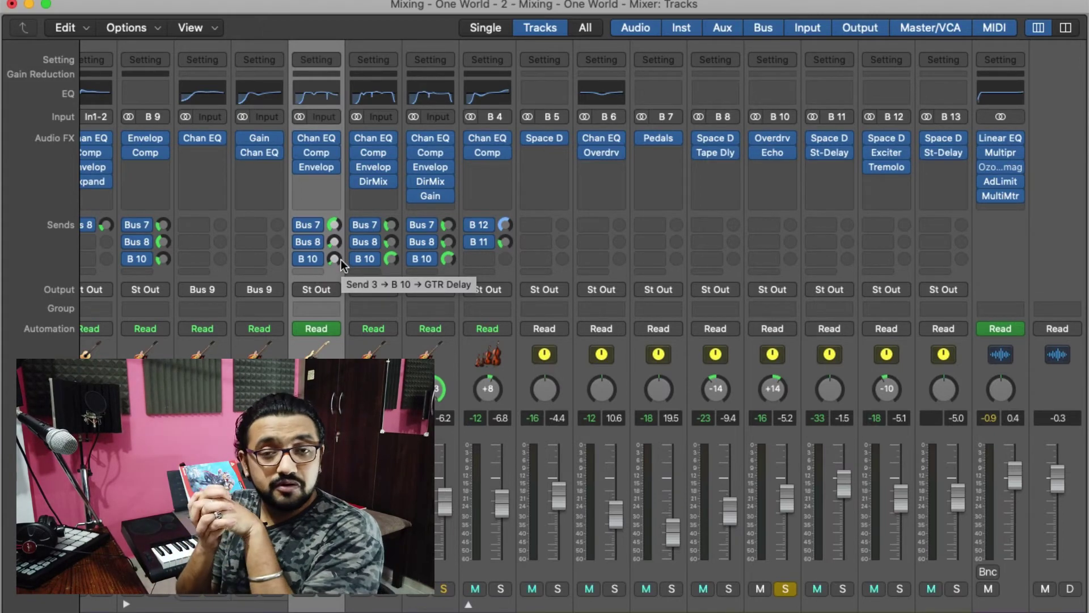
Step: Expand the Harmonies stack, review the EQ and panning of its Bus 3 tracks, and collapse it
scroll(308, 278, left, 8)
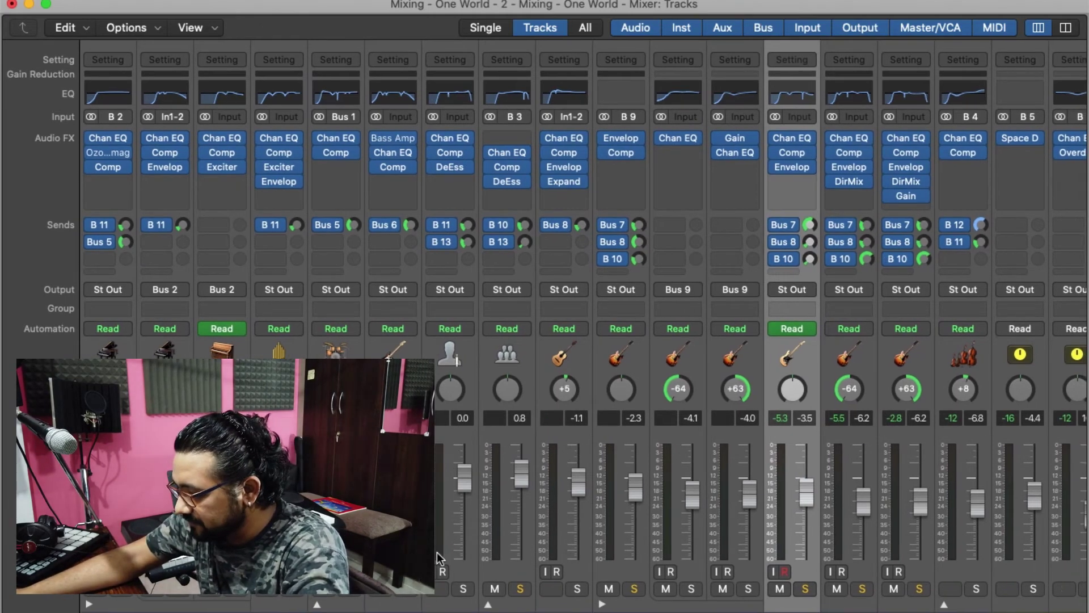
click(441, 601)
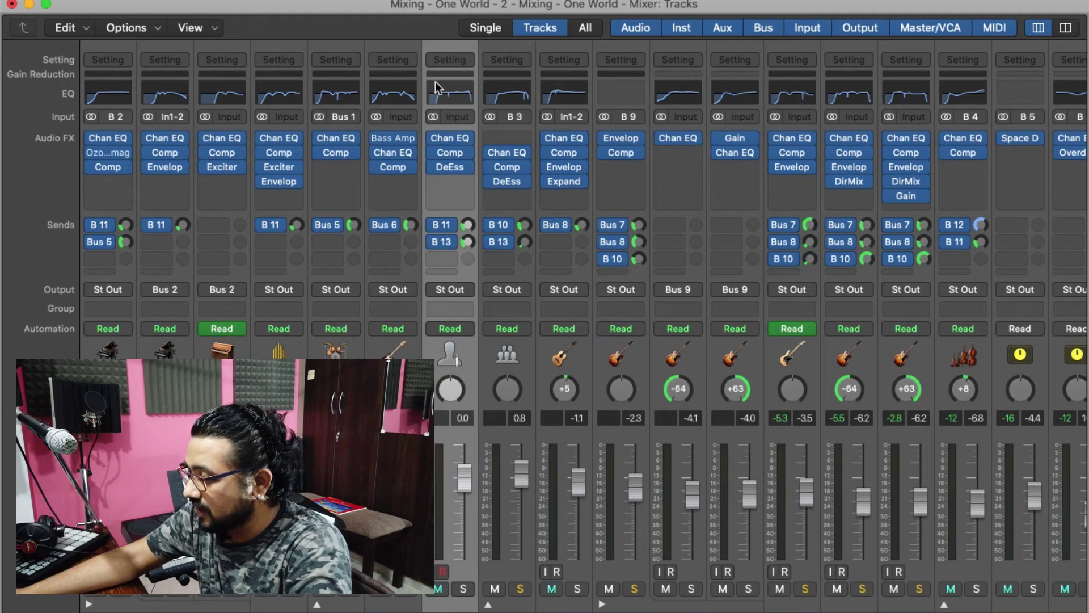
click(505, 609)
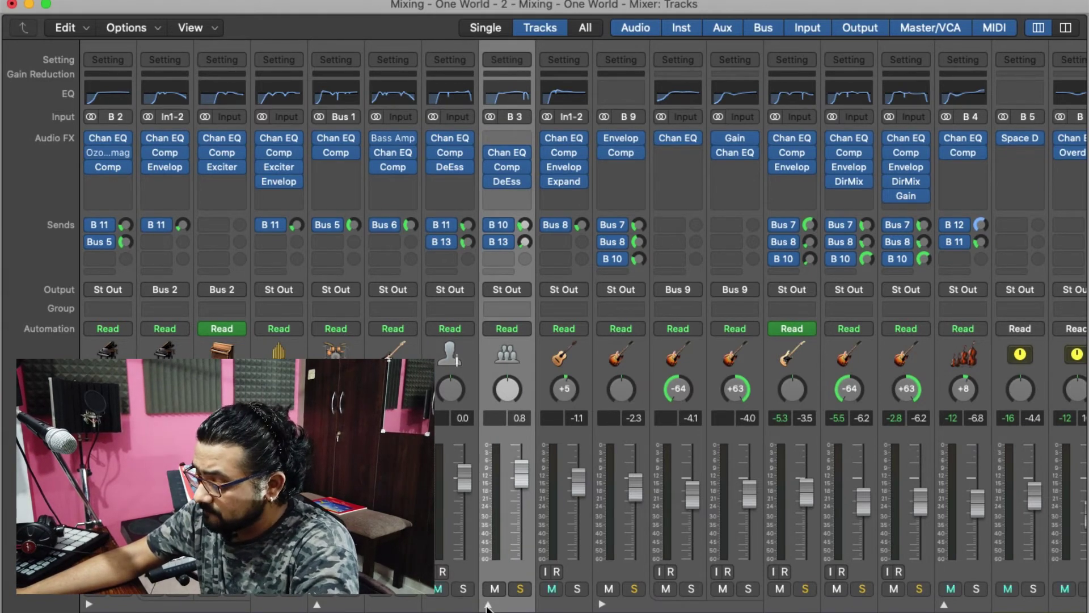
click(488, 604)
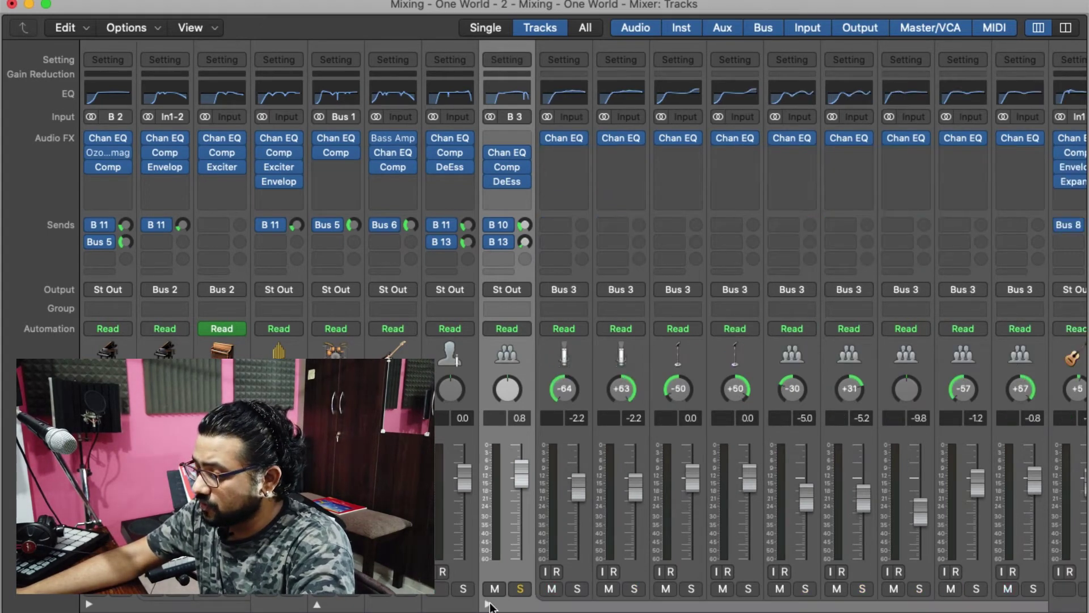
scroll(704, 528, right, 4)
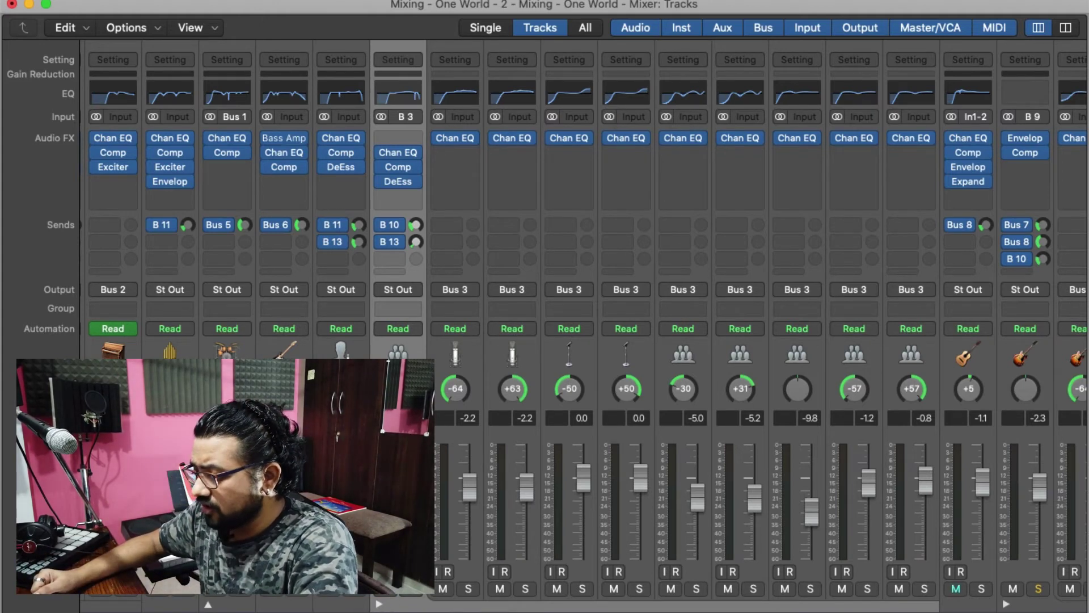
click(379, 604)
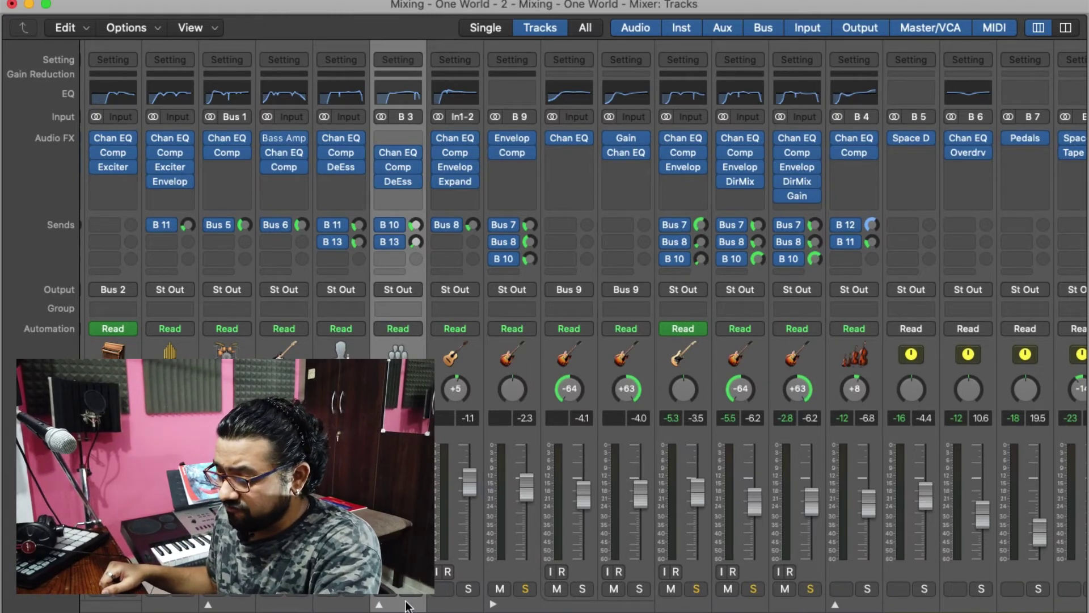
Step: Collapse the Harmonies stack again and view its Compressor with the Light Vocal preset, closing the plug-in
scroll(459, 553, left, 9)
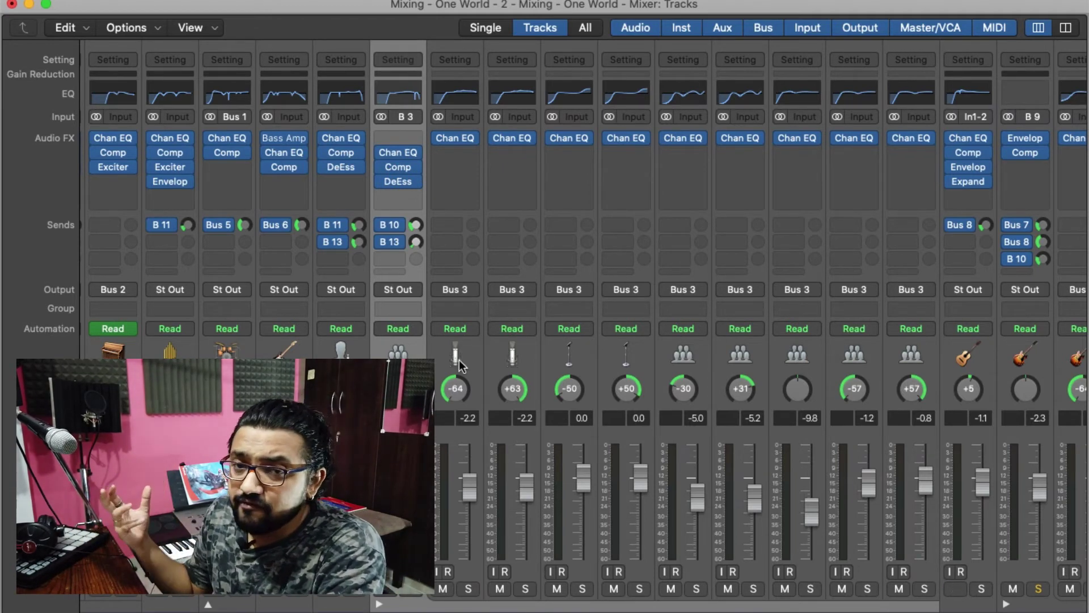
click(379, 605)
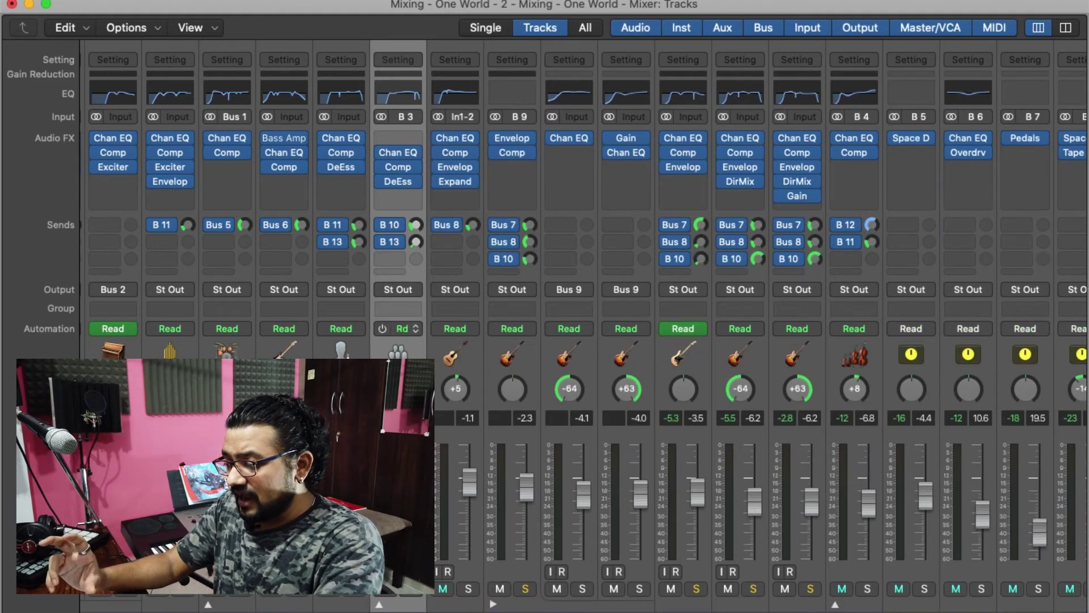
click(403, 168)
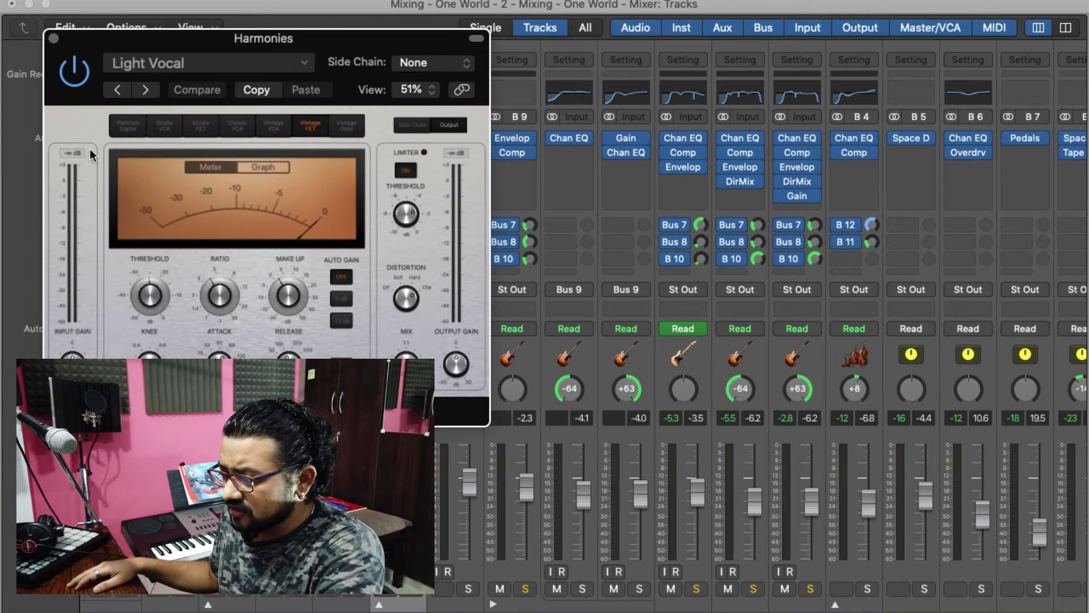
click(54, 40)
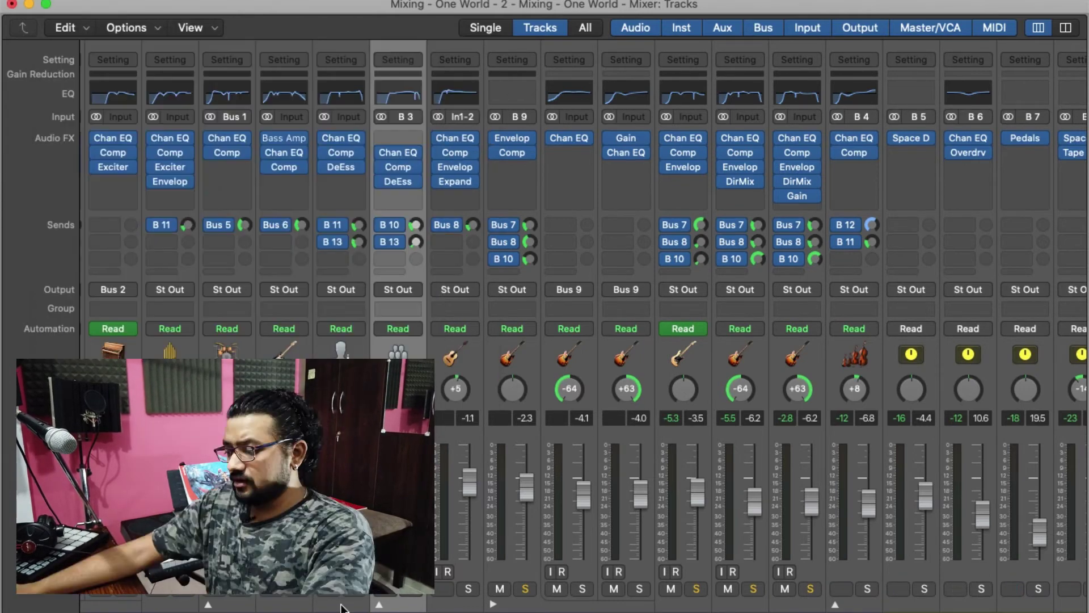
Step: Check the Bus 11 aux fed by the Vocals (Lead) channel and view that vocal channel's Compressor settings
click(342, 608)
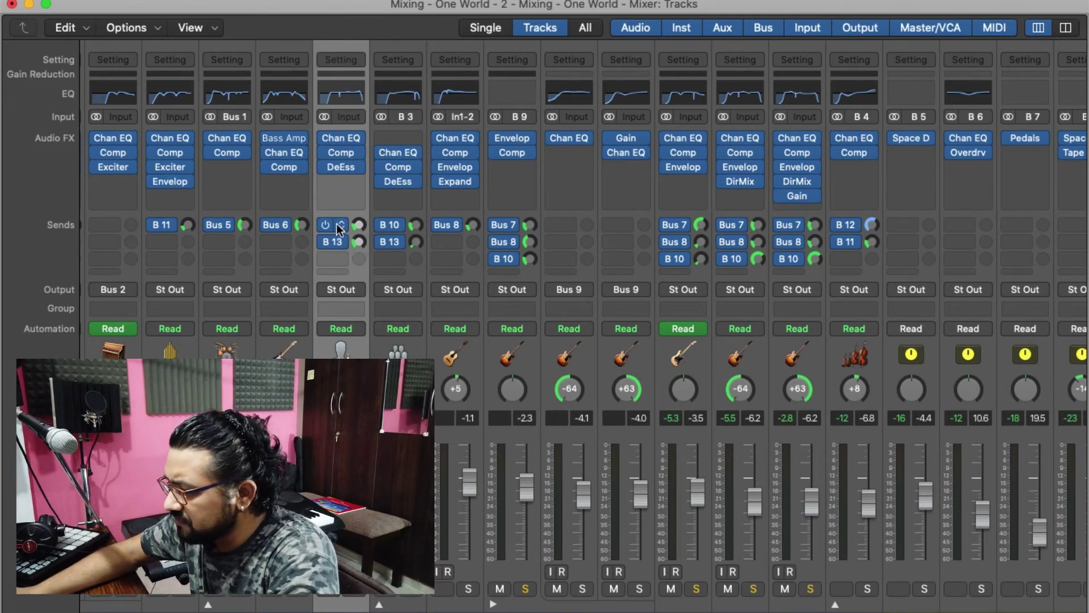
scroll(665, 296, right, 5)
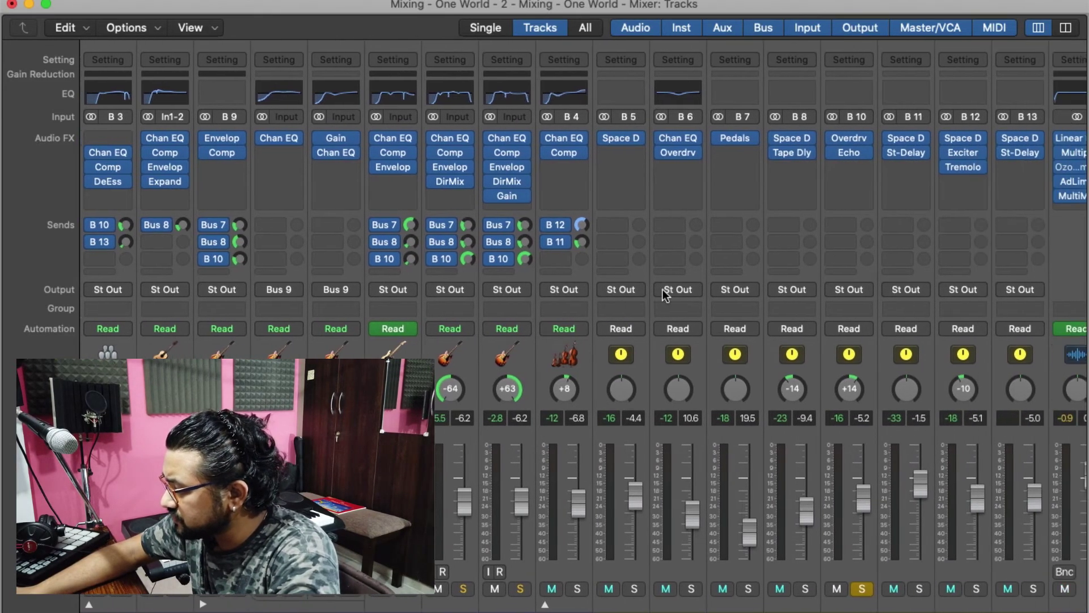
scroll(665, 295, right, 1)
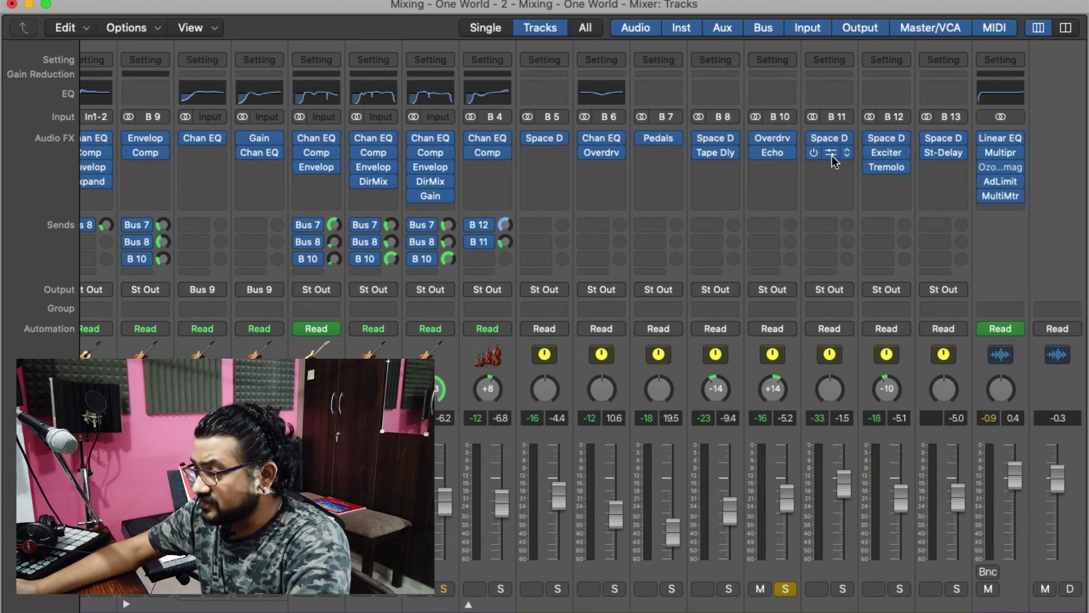
scroll(308, 171, left, 6)
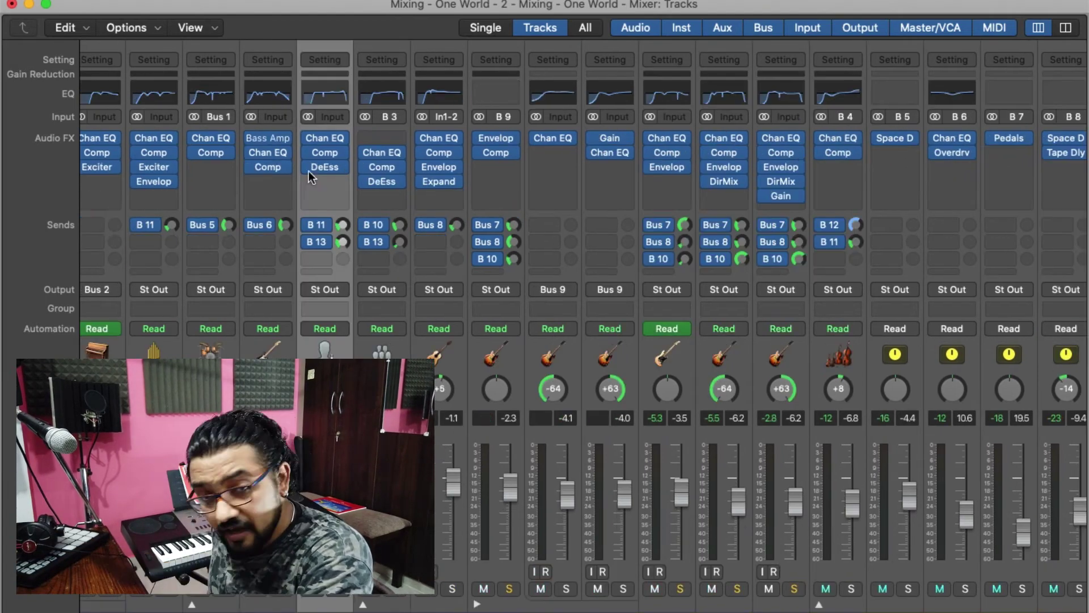
click(324, 152)
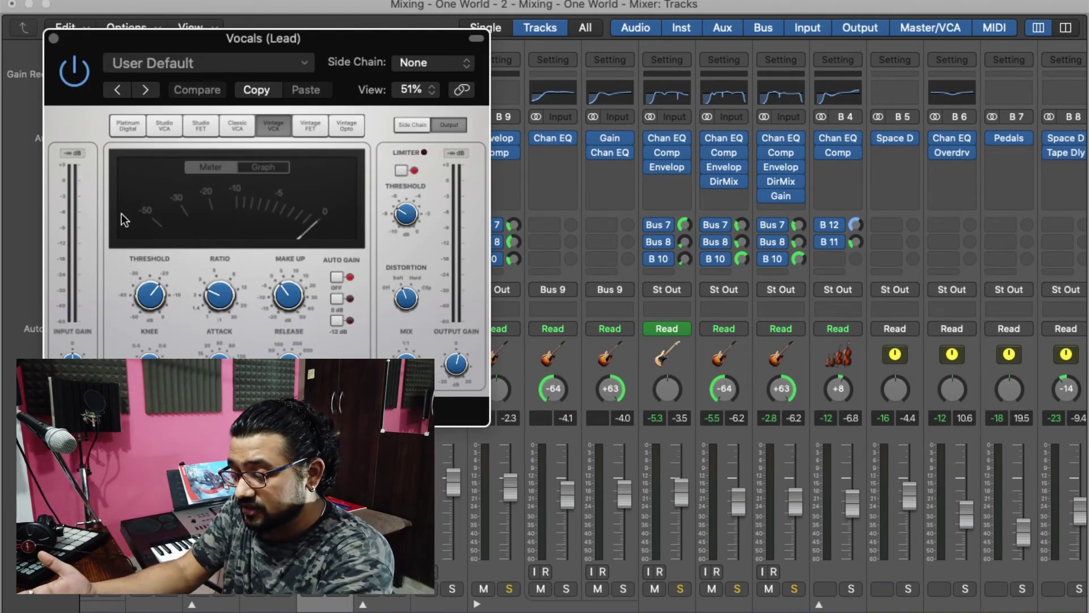
mouse_move(161, 289)
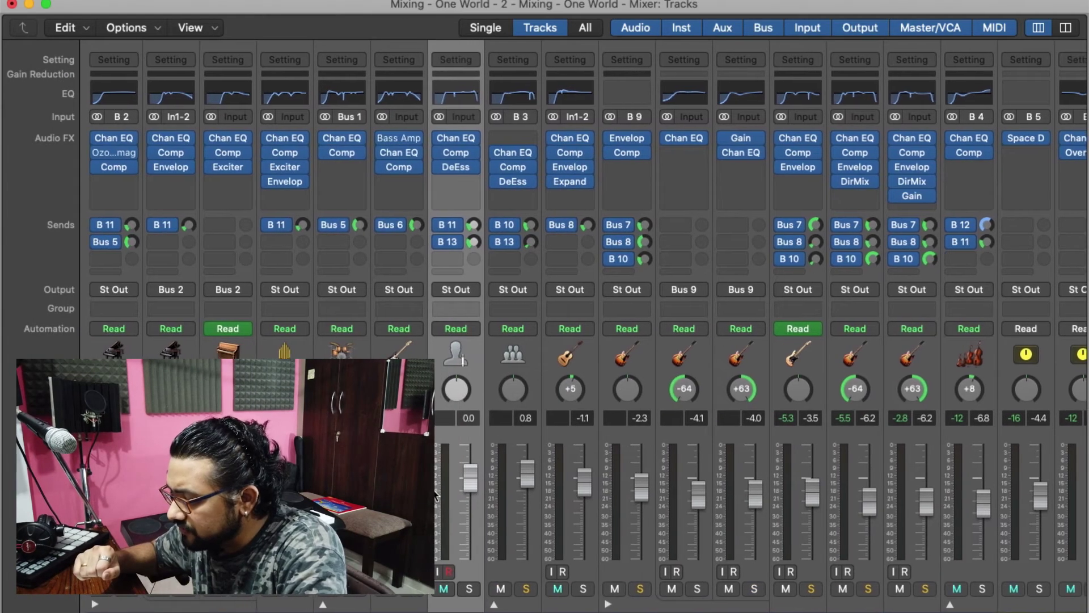
Step: Collapse the piano stack fed by Bus 2 and select its main channel
click(279, 170)
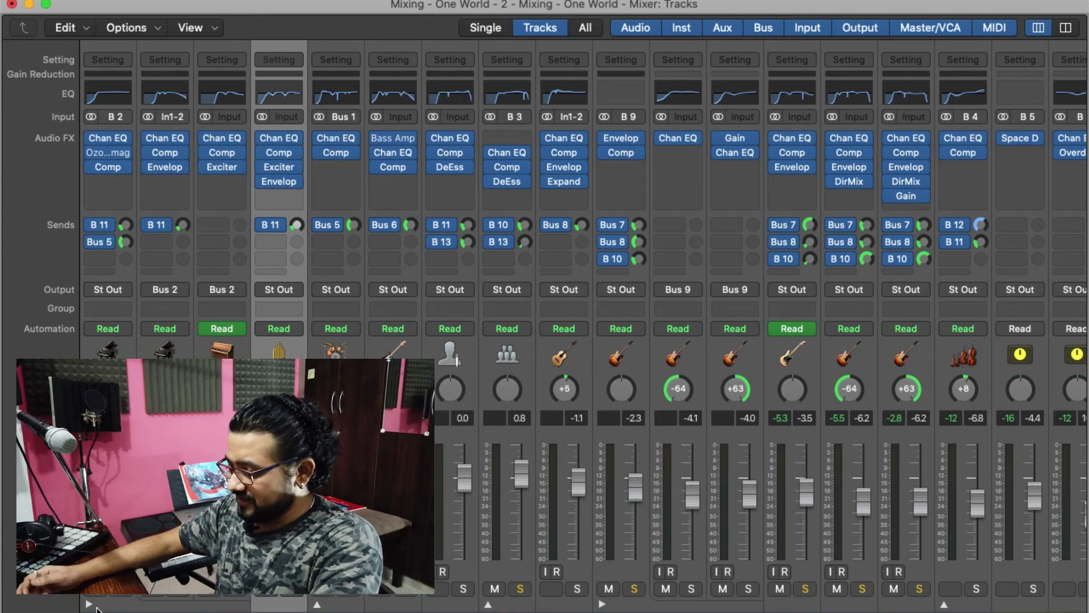
scroll(88, 606, right, 2)
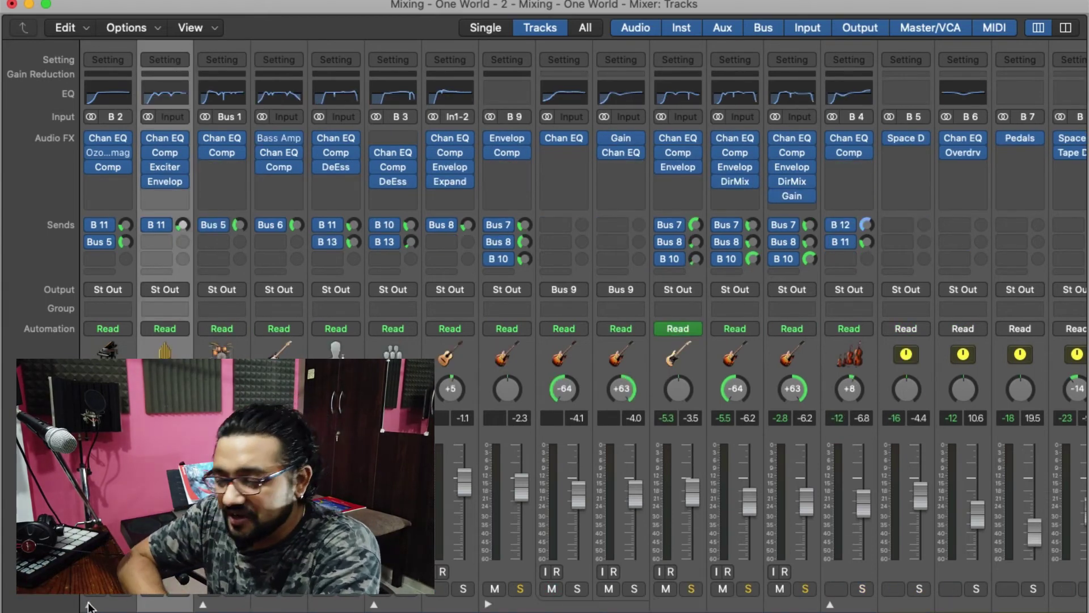
click(105, 609)
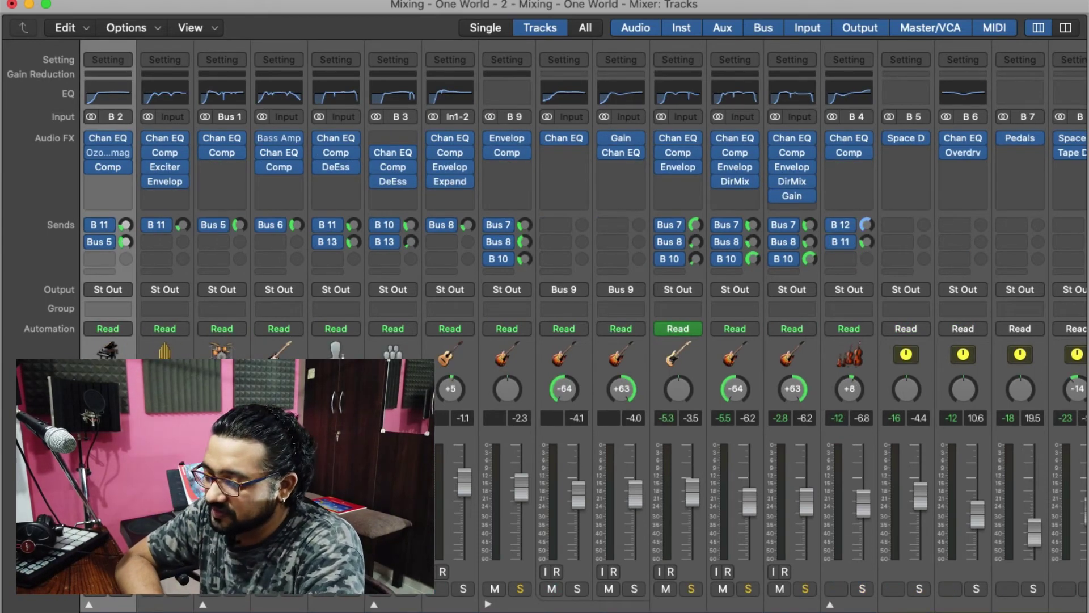
Step: View the Ozone Imager width and stereoize settings on the piano channel and close the plug-in
click(107, 152)
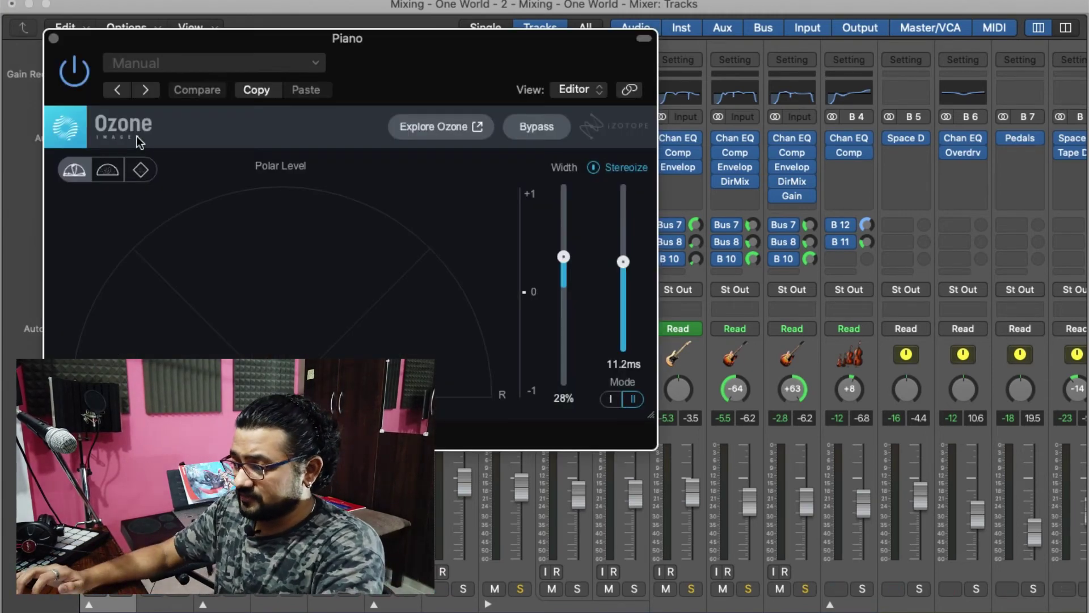
key(super+w)
Step: Review the Linear Phase EQ and the Multipressor settings on the Stereo Out channel, closing each plug-in
scroll(577, 268, right, 10)
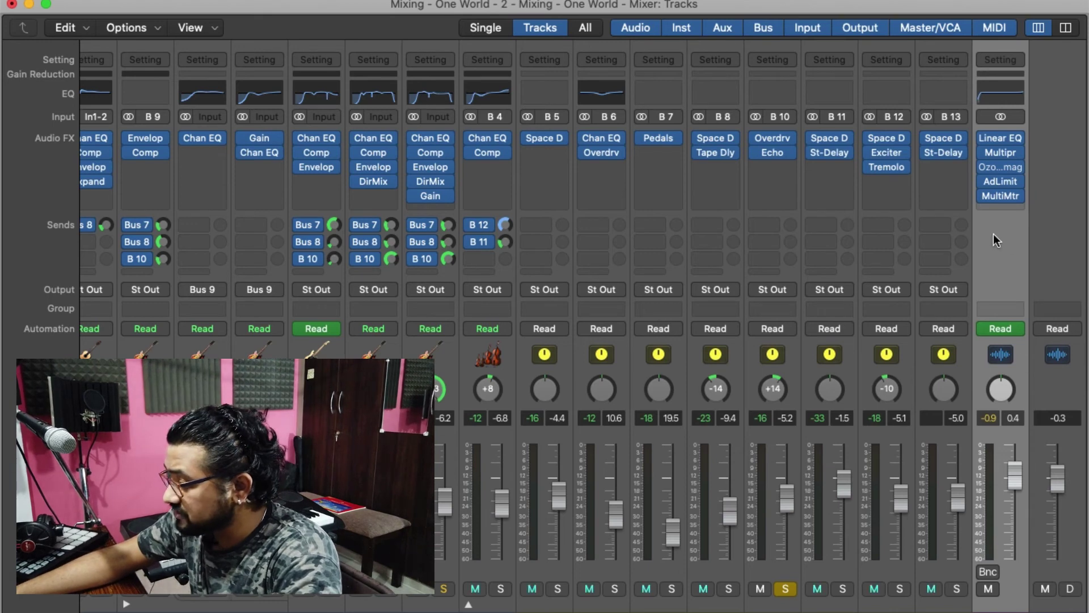
click(998, 138)
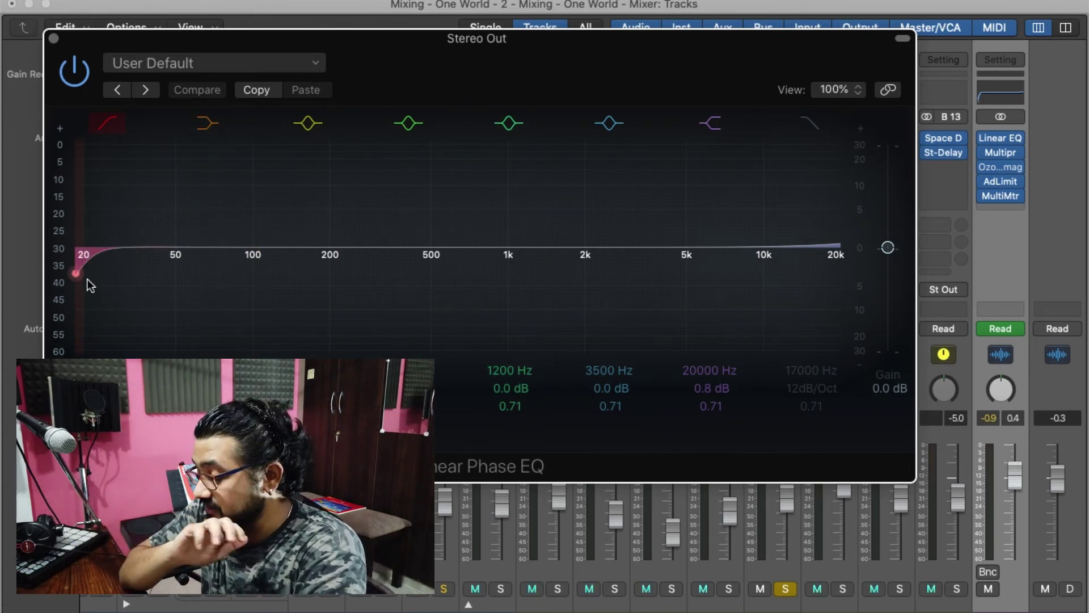
click(50, 39)
click(999, 152)
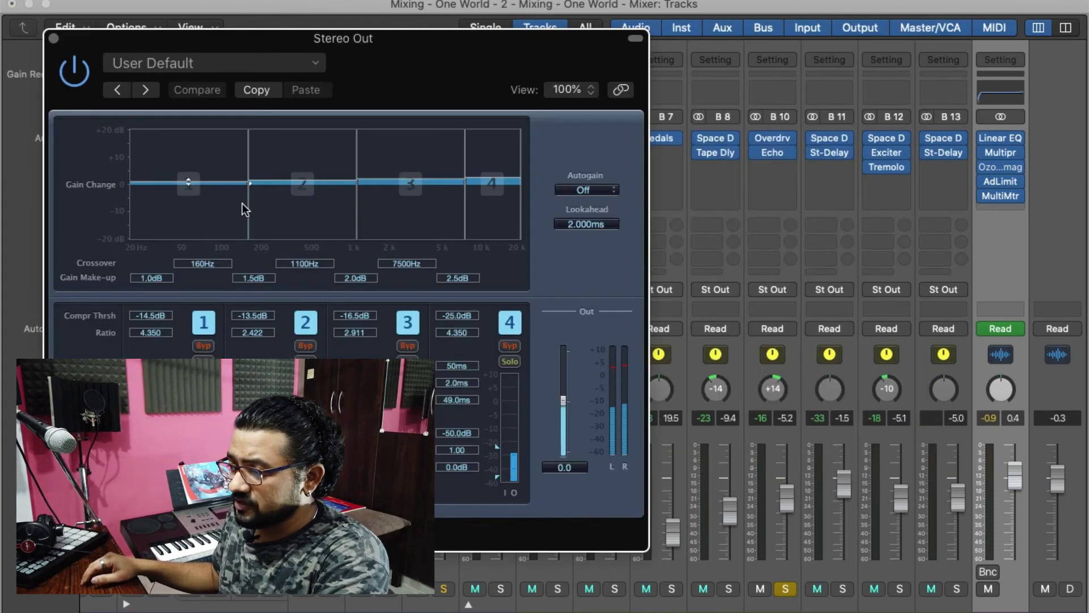
click(55, 41)
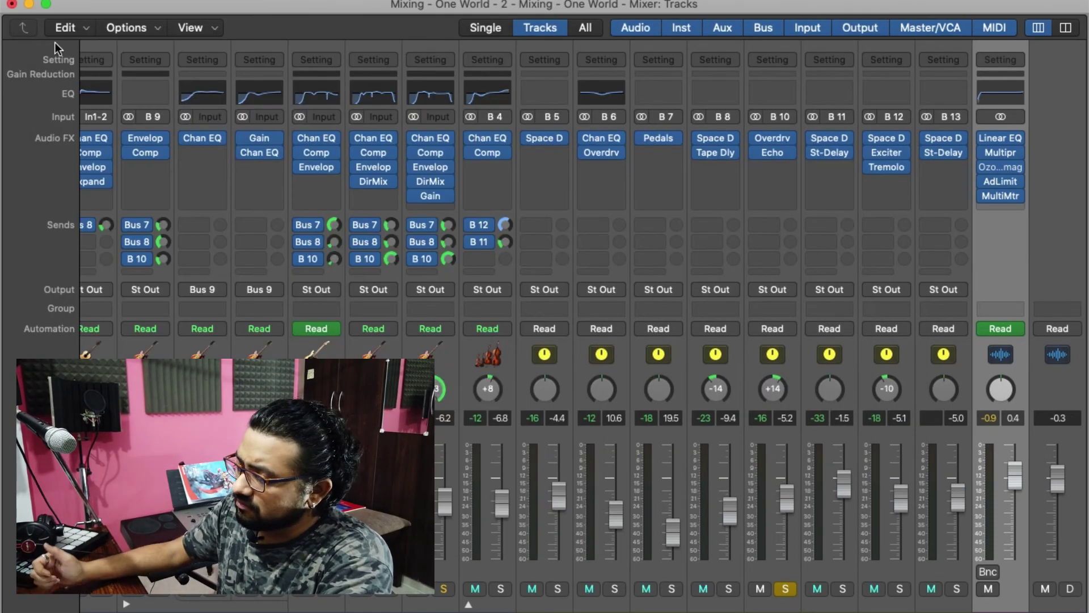
Step: Check the Stereo Out channel's Ozone Imager and Adaptive Limiter settings, closing each plug-in
click(1002, 167)
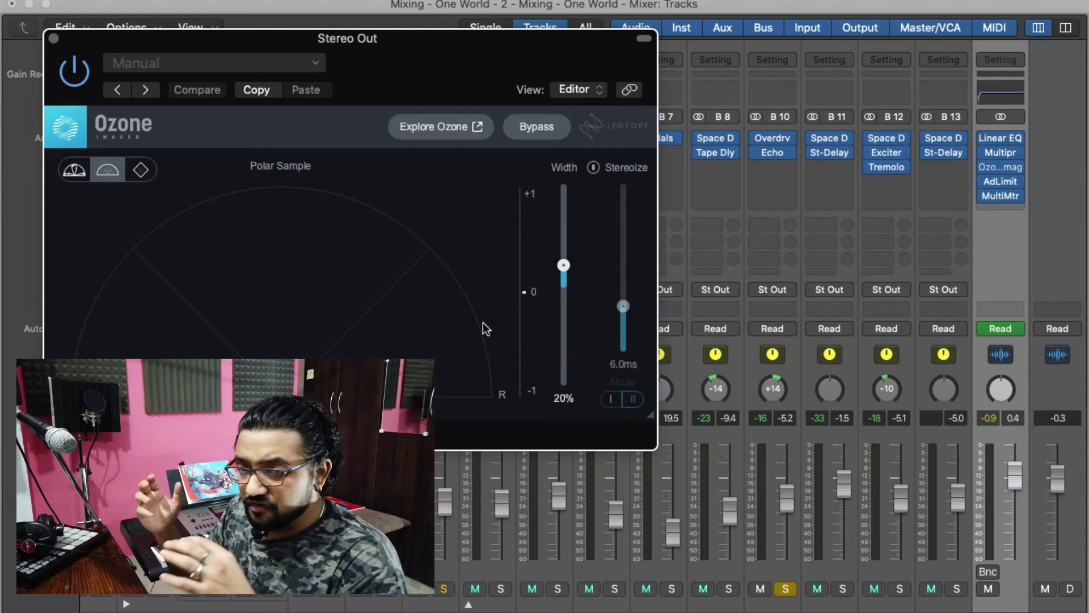
key(super+w)
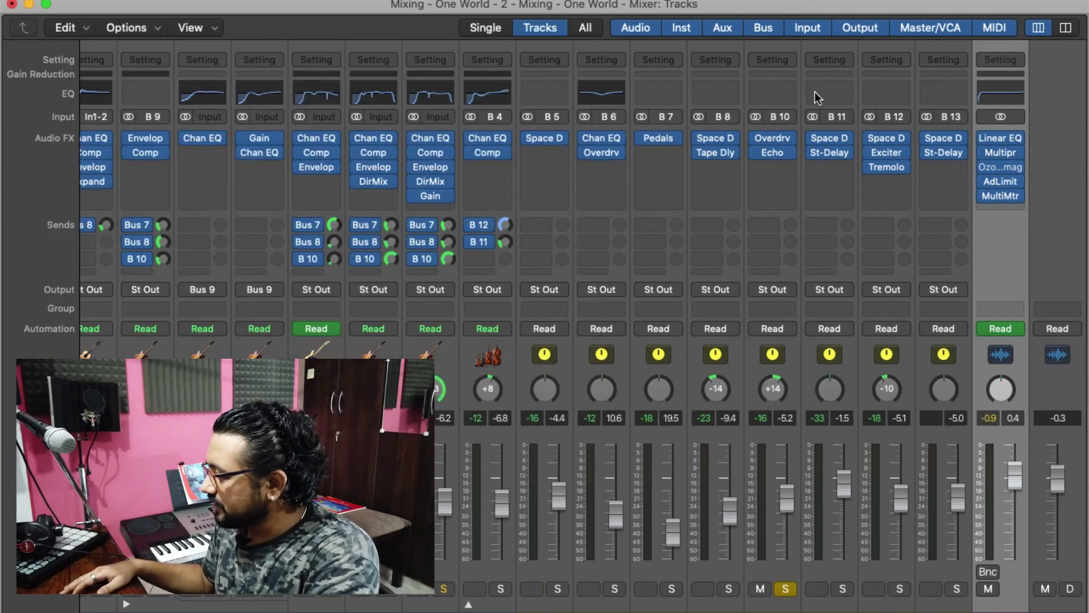
click(1007, 179)
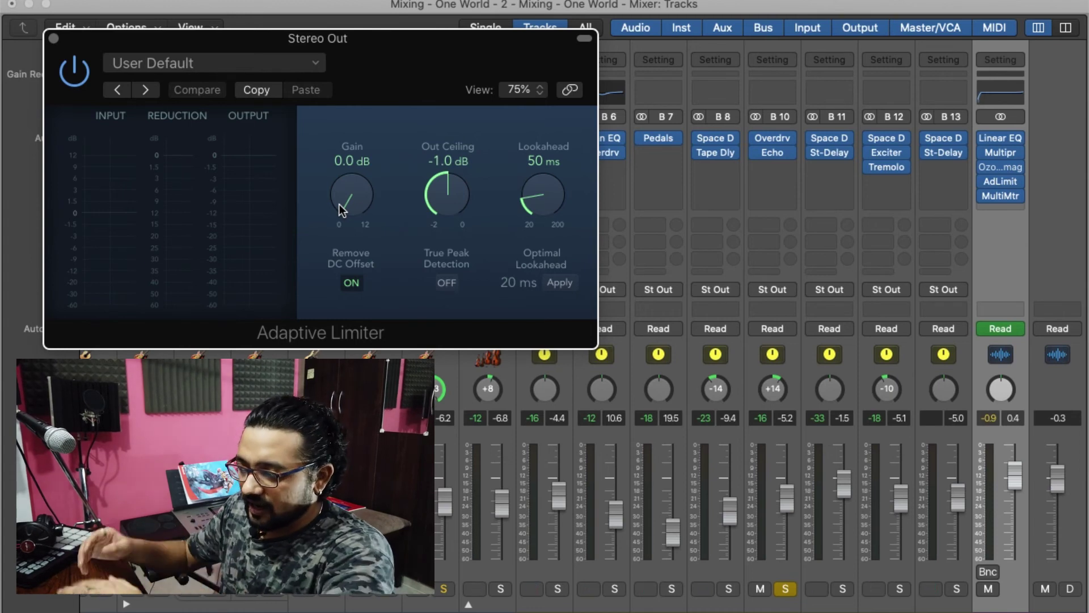
click(54, 38)
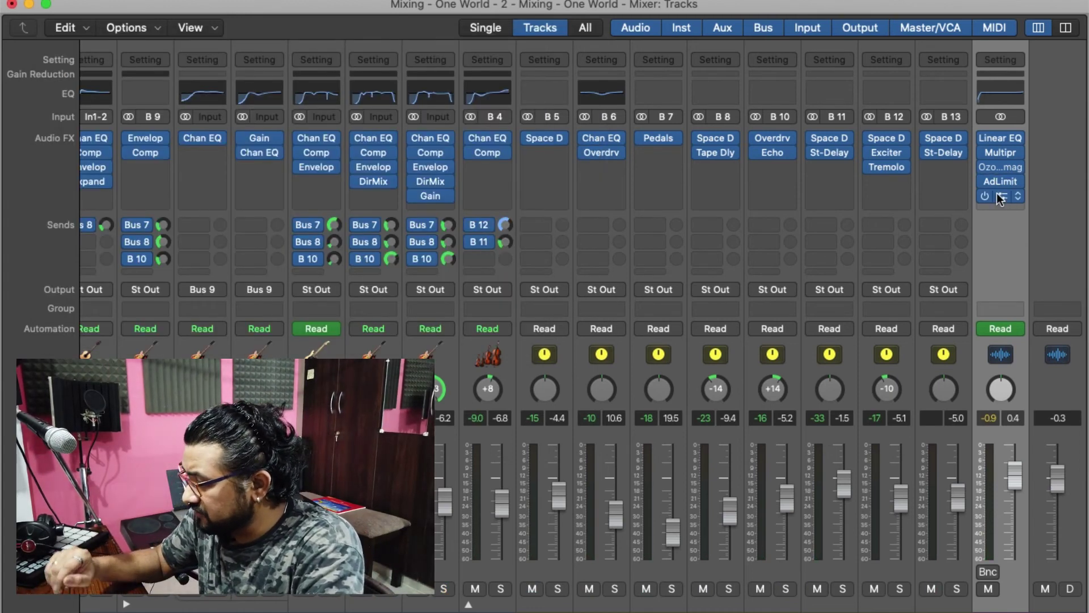
Step: Play the song with the Stereo Out MultiMeter open to examine its goniometer and loudness levels, then close the meter
click(1001, 197)
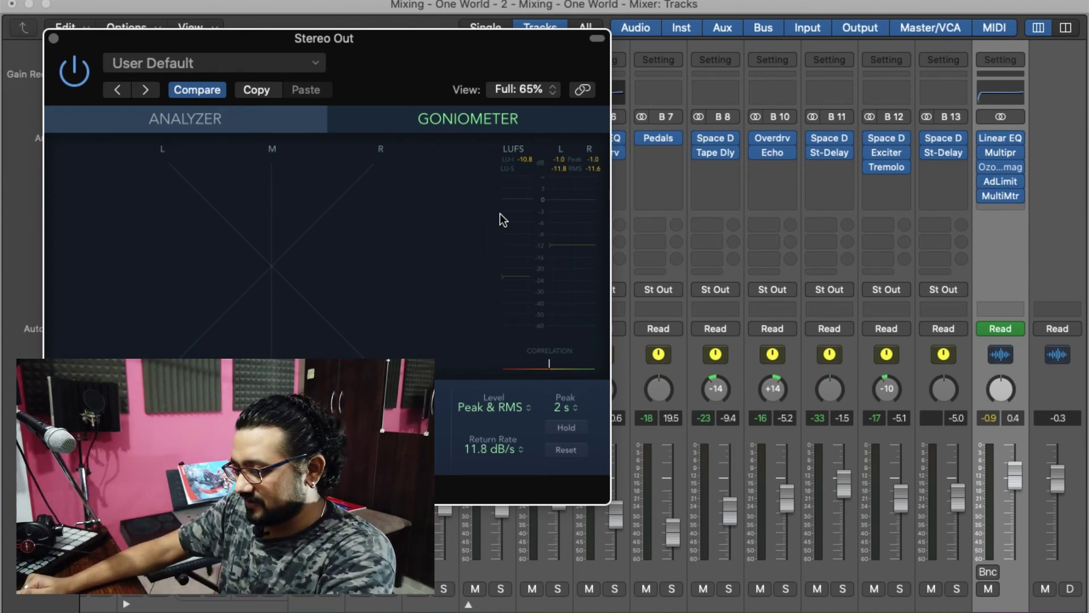
key(space)
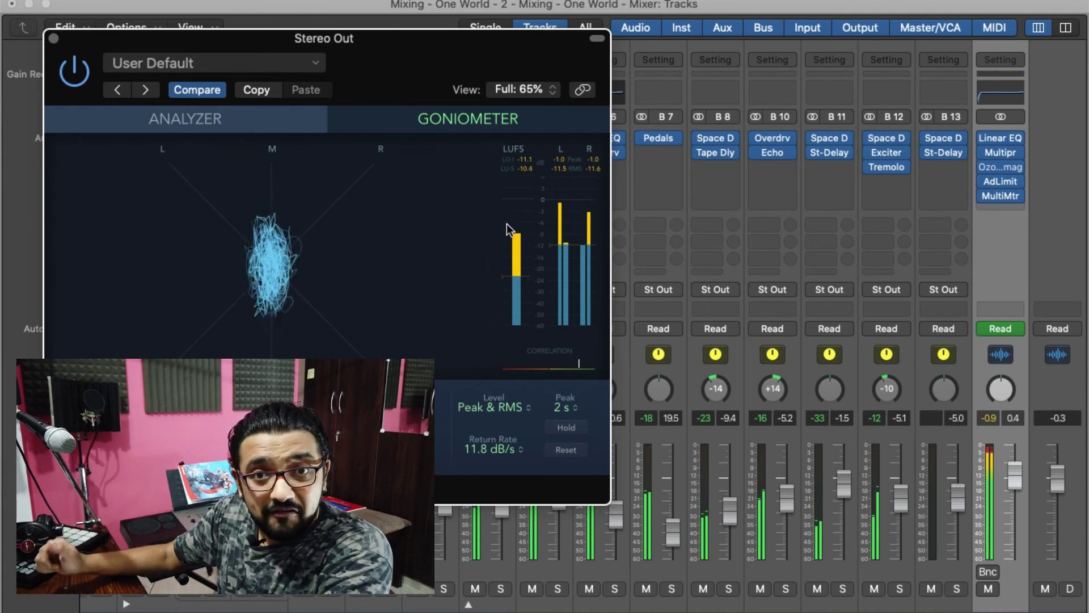
click(54, 38)
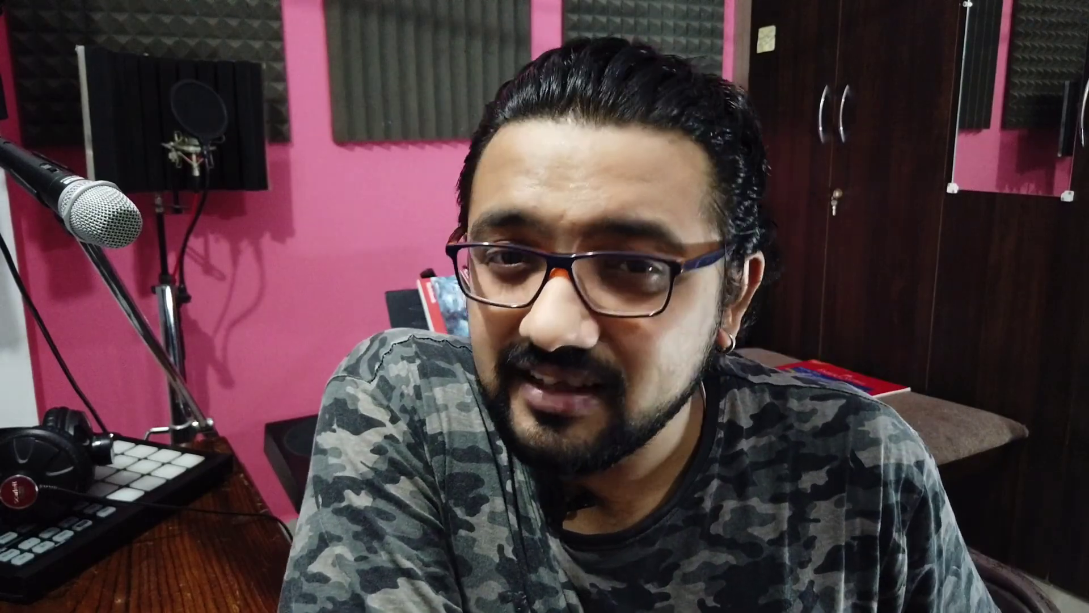